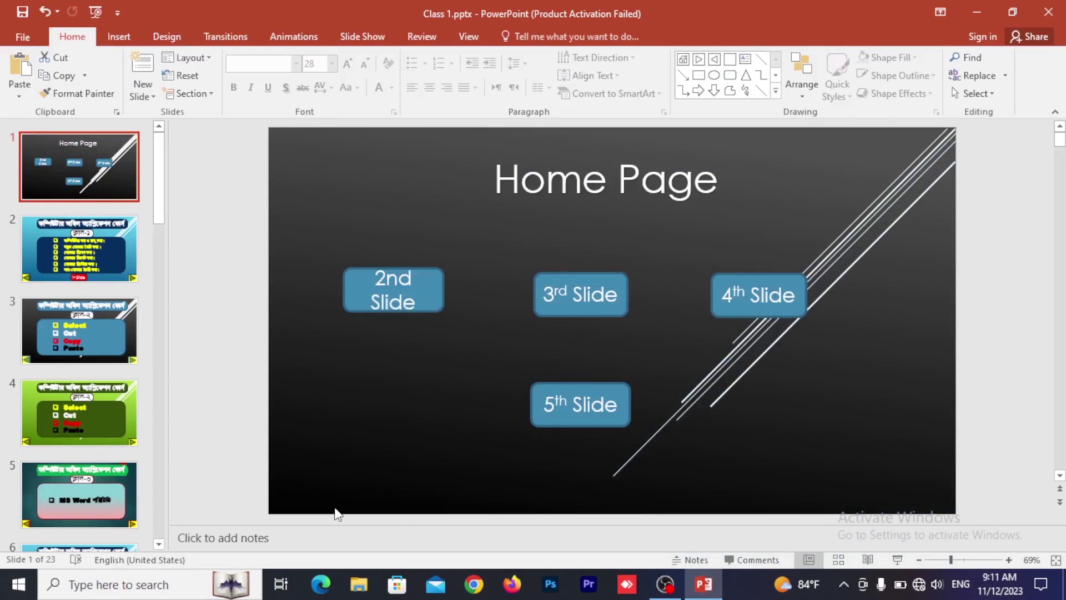
- Start the slide show from the current Home Page slide with Shift+F5
left_click(427, 300)
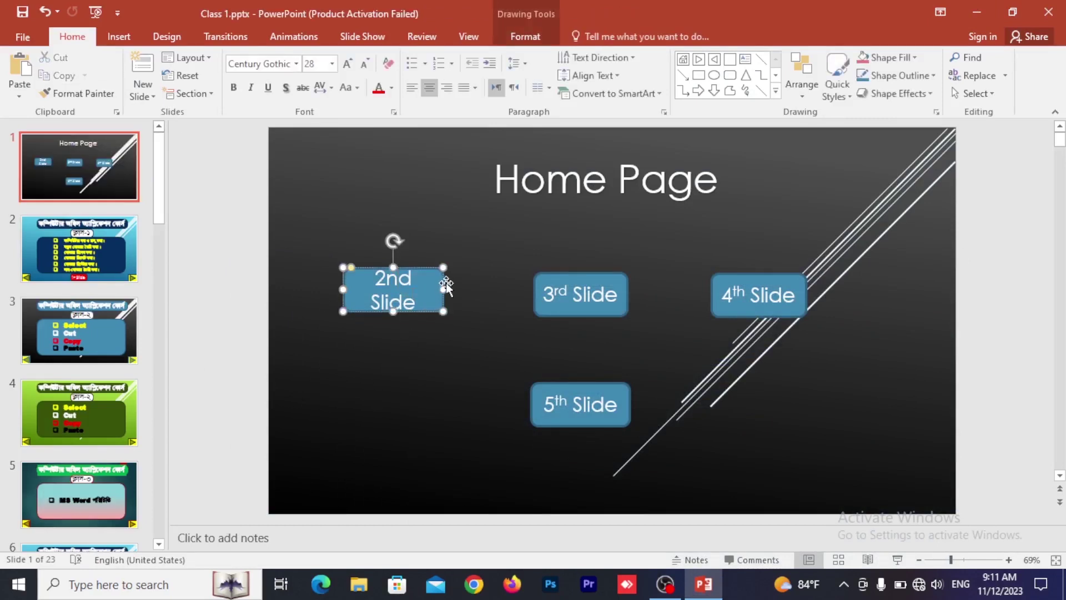
key("Escape")
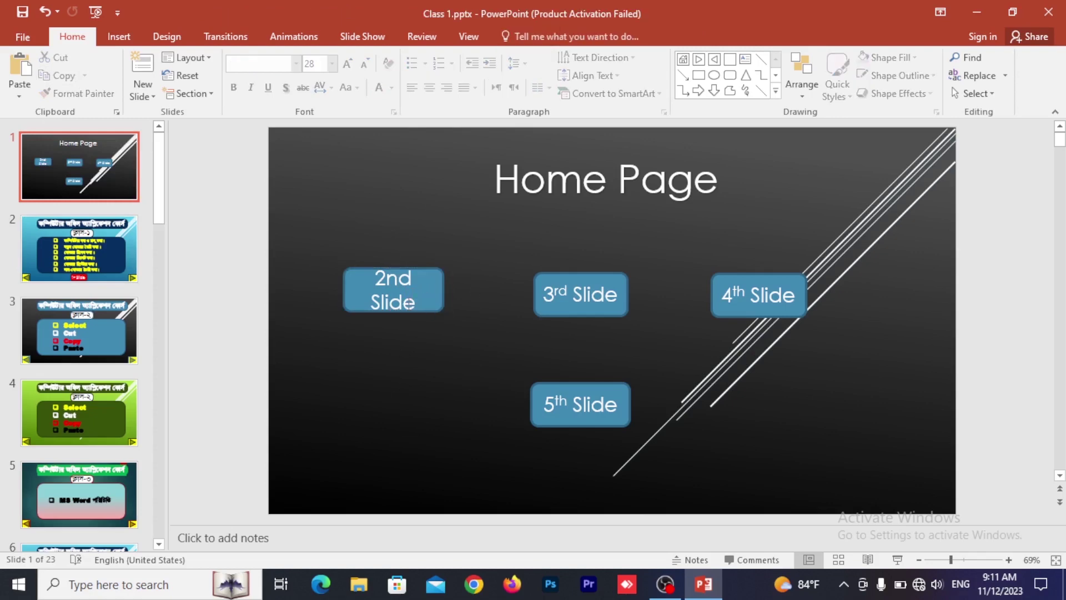
key("F5")
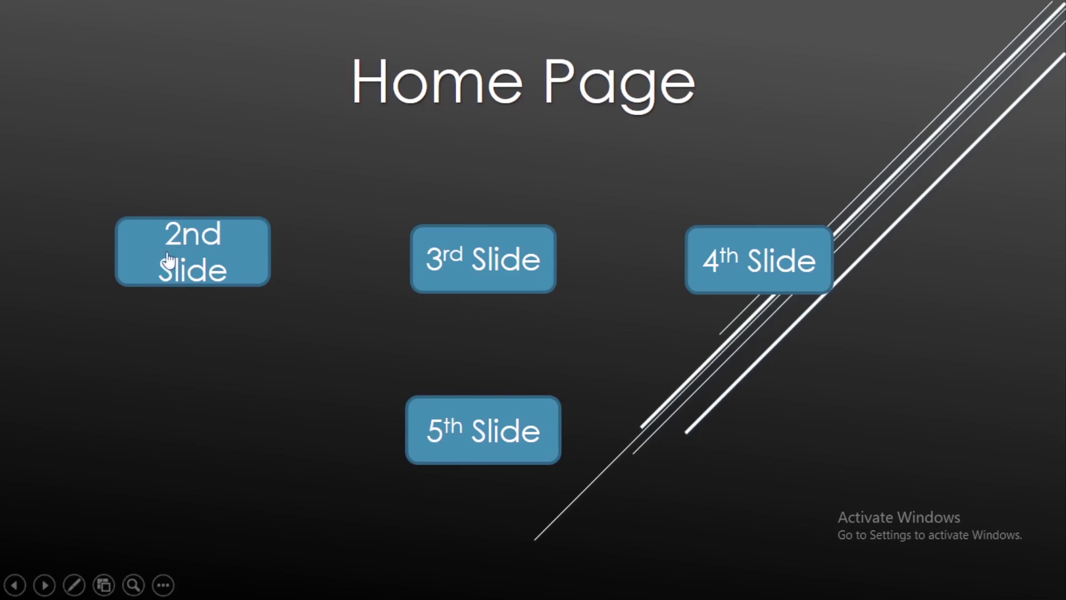
- Test the 2nd Slide, 1st Slide and 3rd Slide links in the running show
left_click(186, 243)
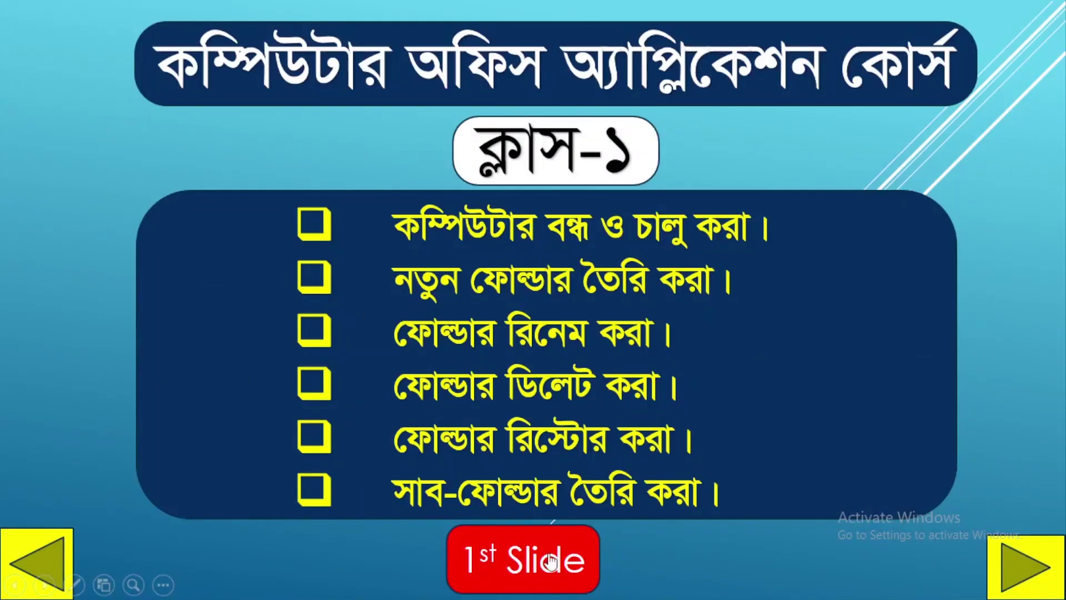
left_click(502, 552)
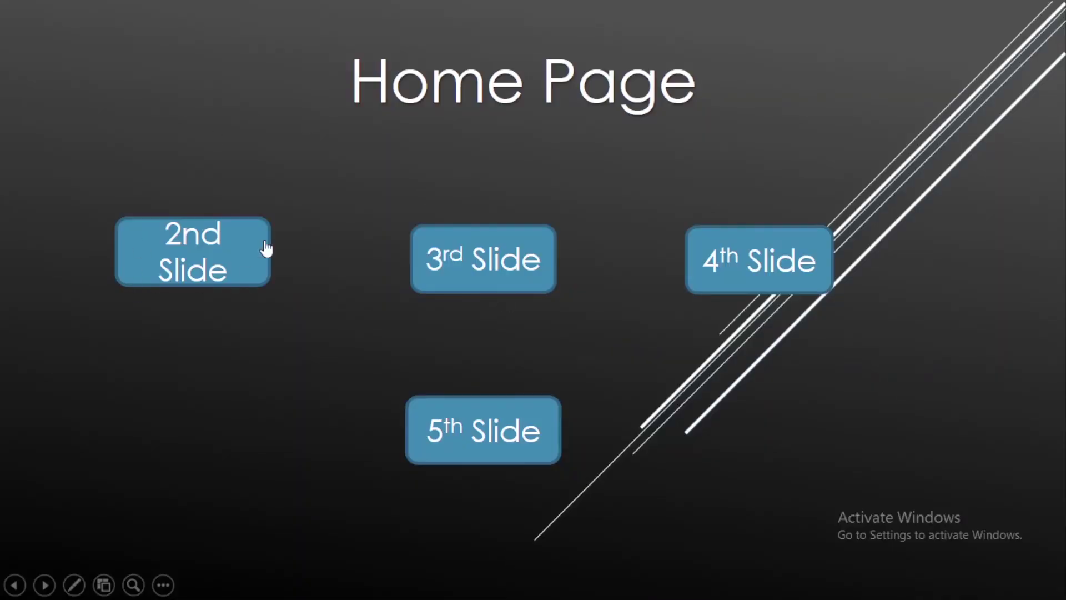
left_click(503, 275)
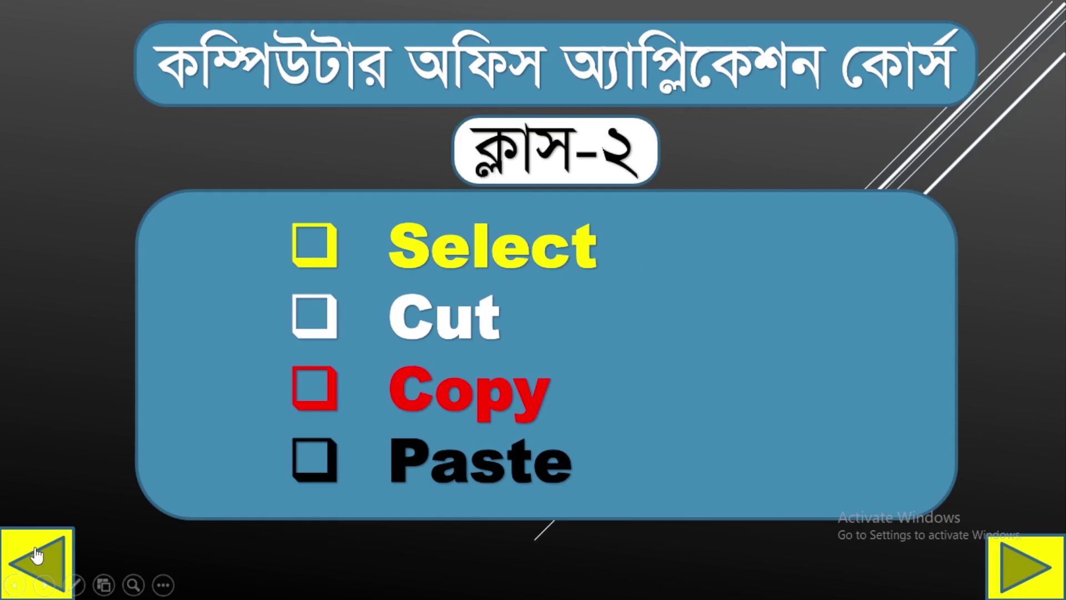
- Page back and forward between content slides using the yellow arrow buttons
left_click(31, 572)
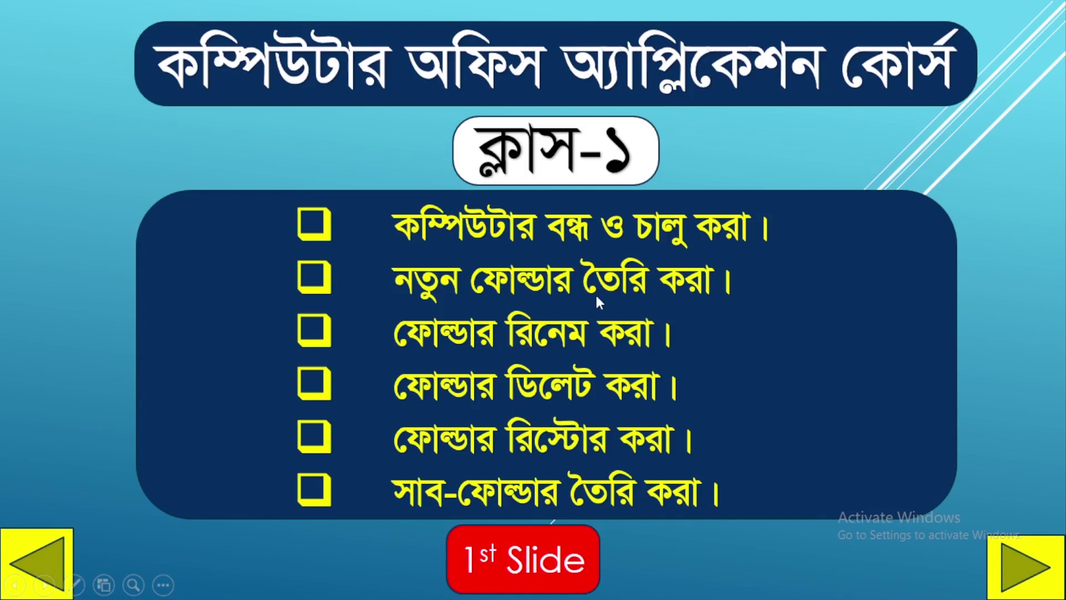
left_click(1049, 584)
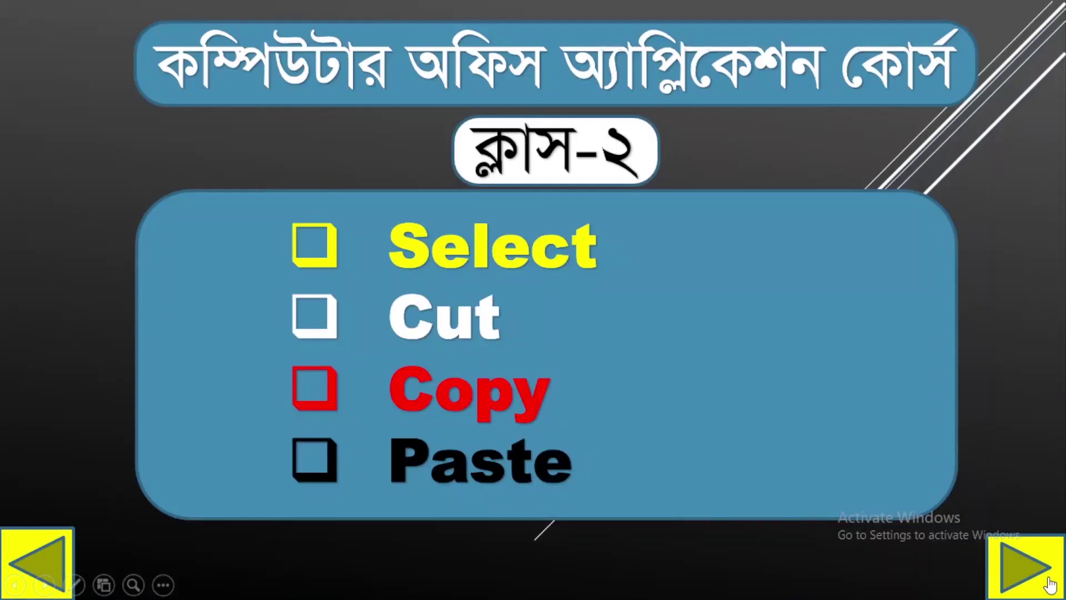
left_click(1049, 584)
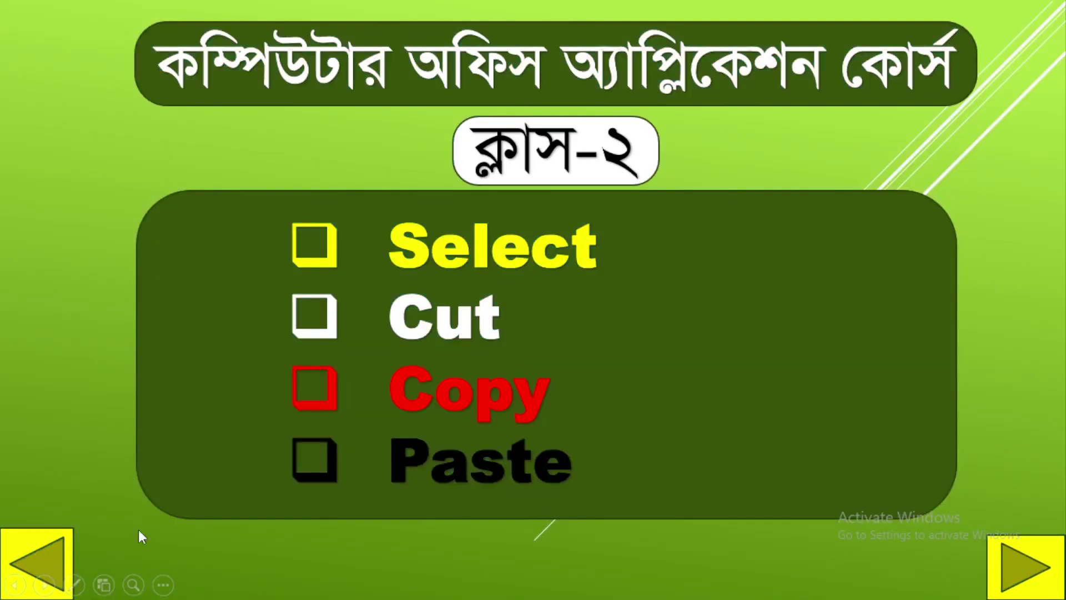
left_click(33, 572)
left_click(27, 575)
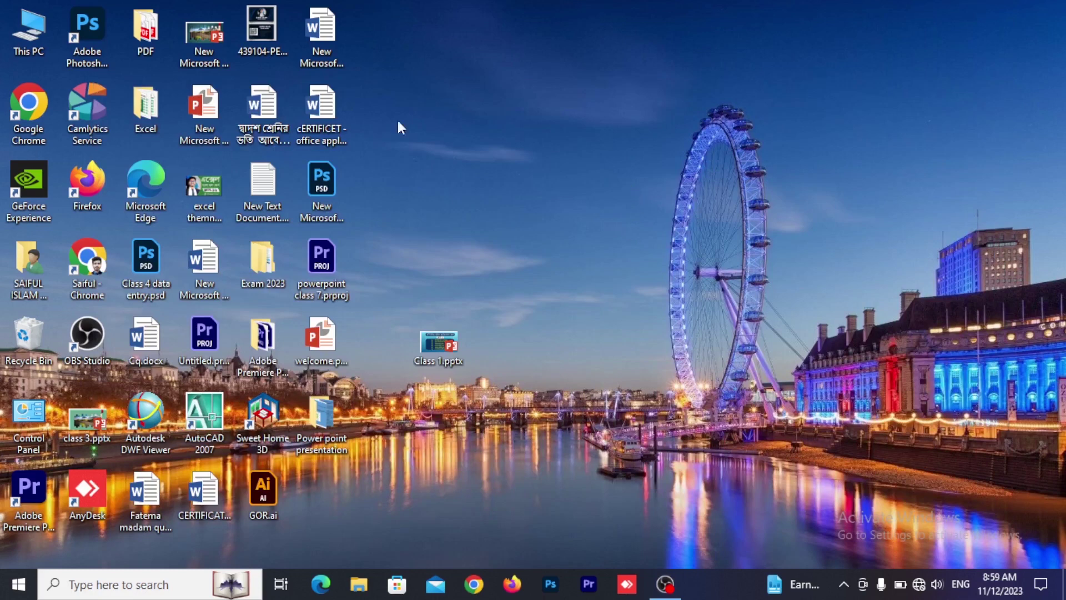
- Open Class 1.pptx from the desktop
double_click(443, 343)
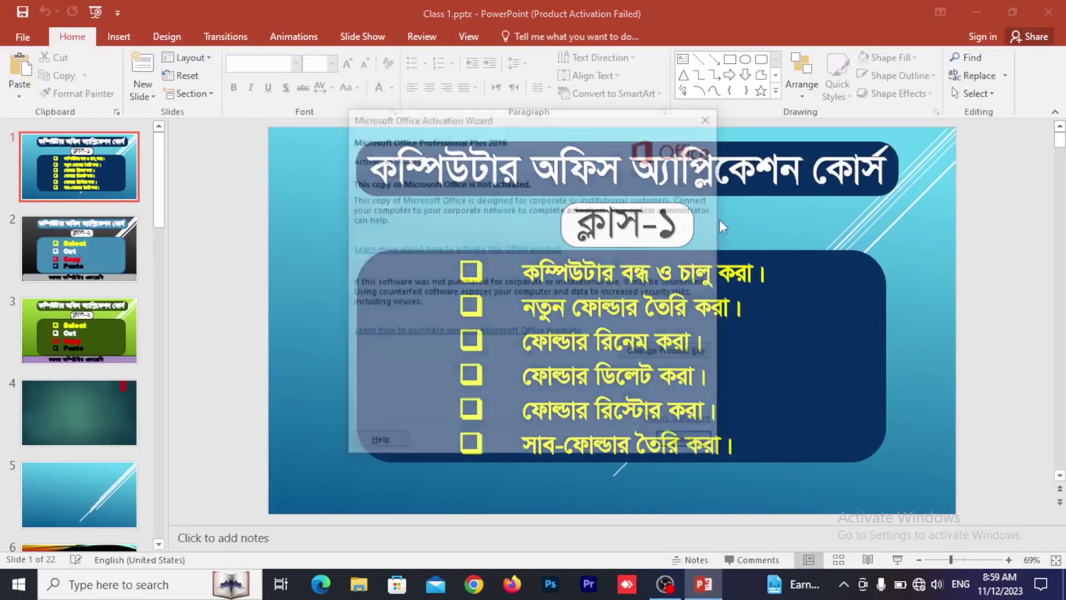
- Dismiss the activation notice and set the insertion point above slide 1 in the thumbnail pane
left_click(688, 445)
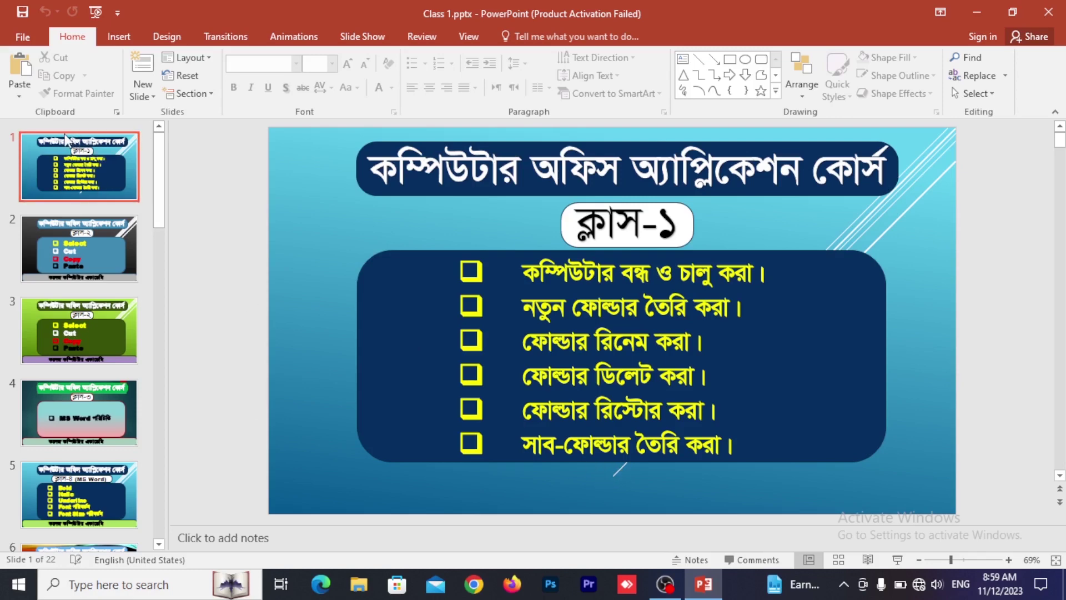
left_click_drag(66, 139, 74, 139)
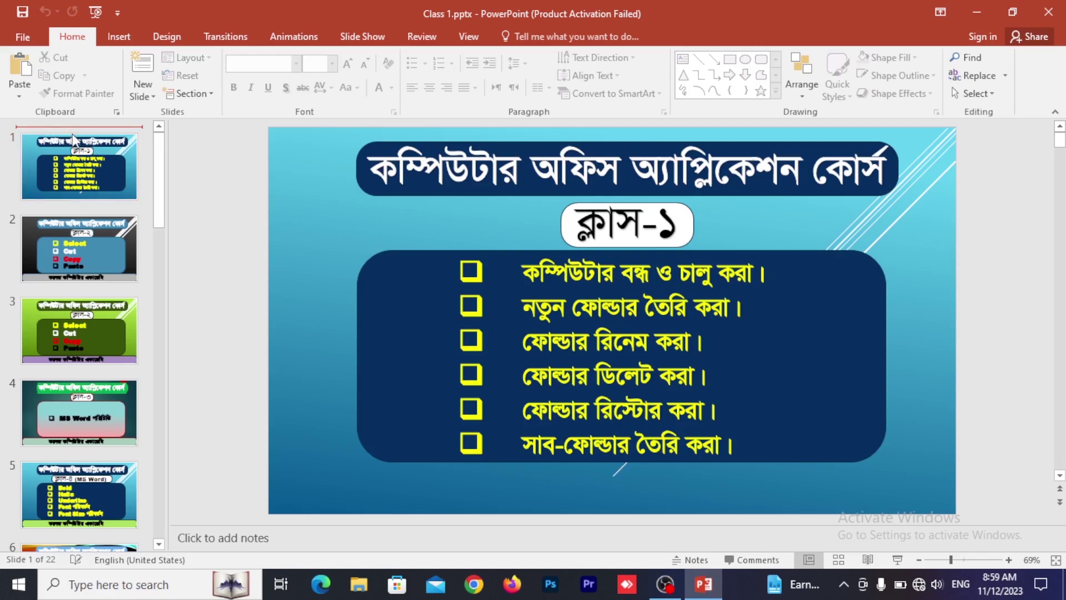
- Insert a new first slide and delete its subtitle and title placeholders
key("Return")
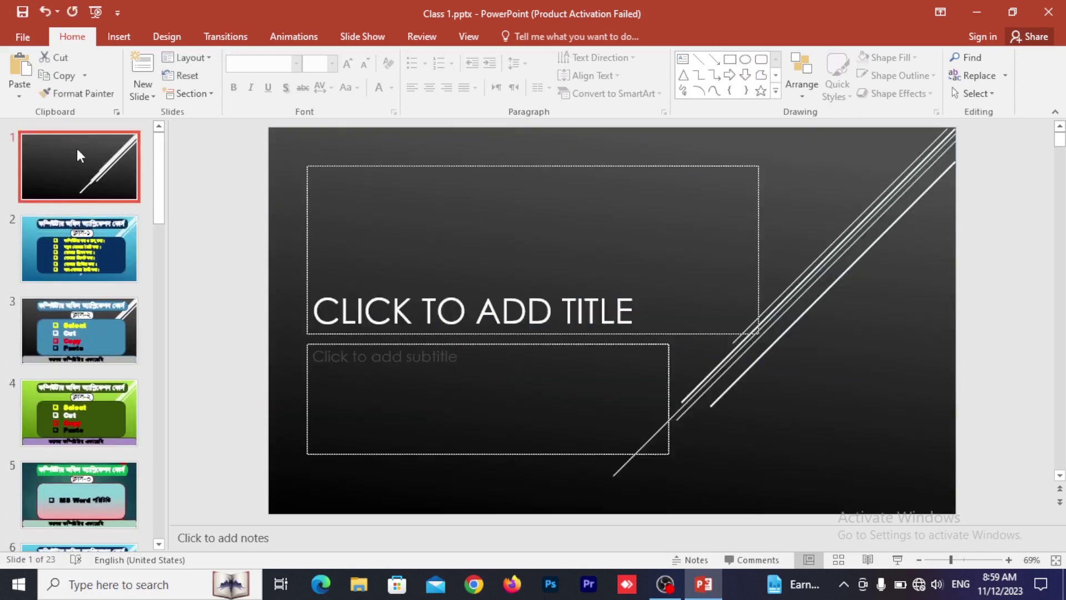
left_click_drag(278, 136, 750, 497)
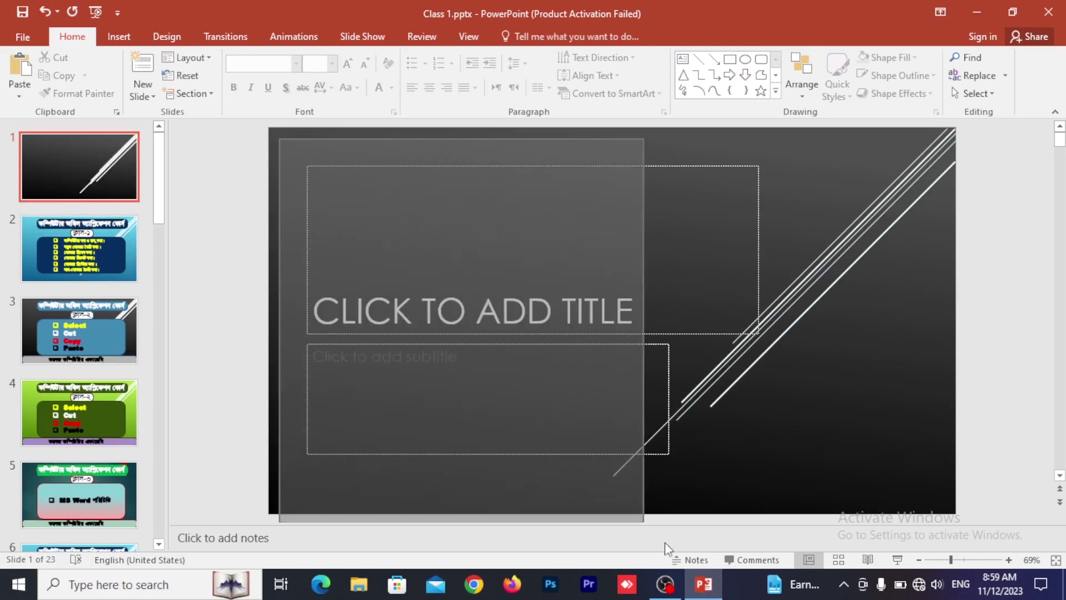
key("Delete")
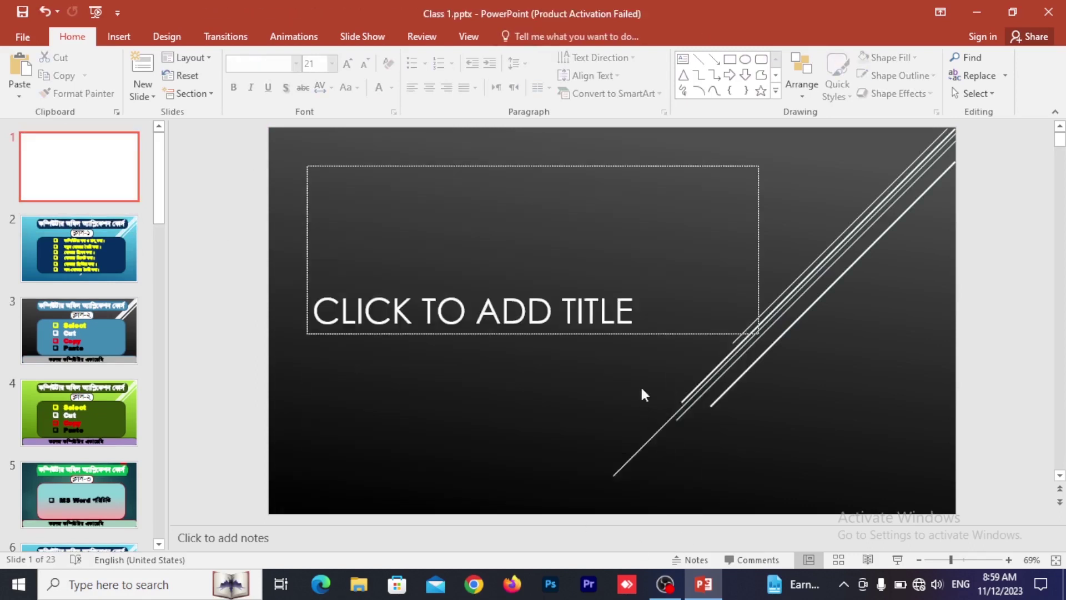
left_click_drag(290, 157, 803, 385)
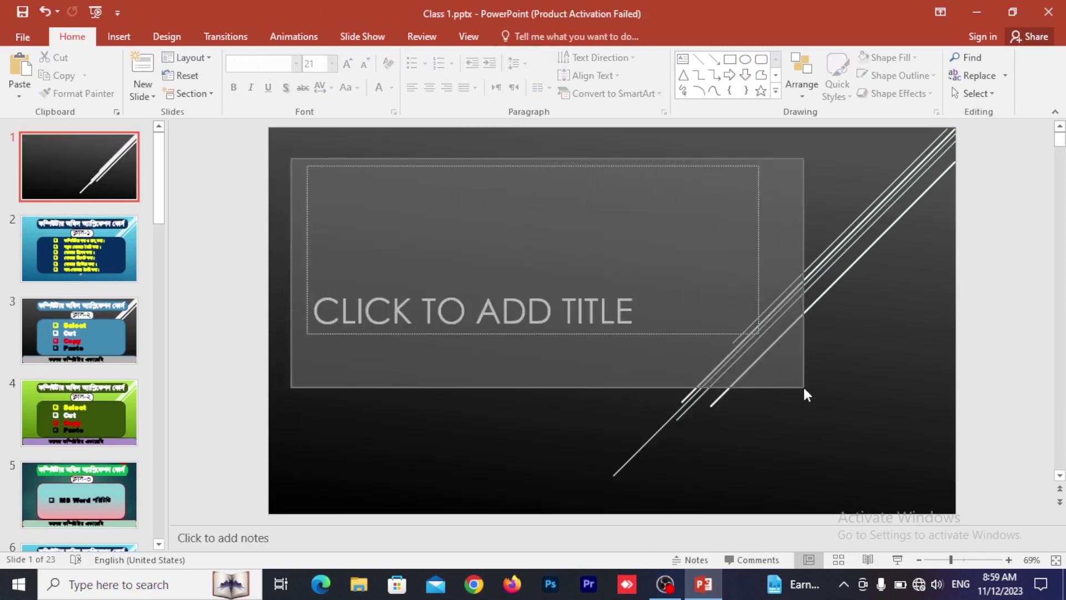
key("Delete")
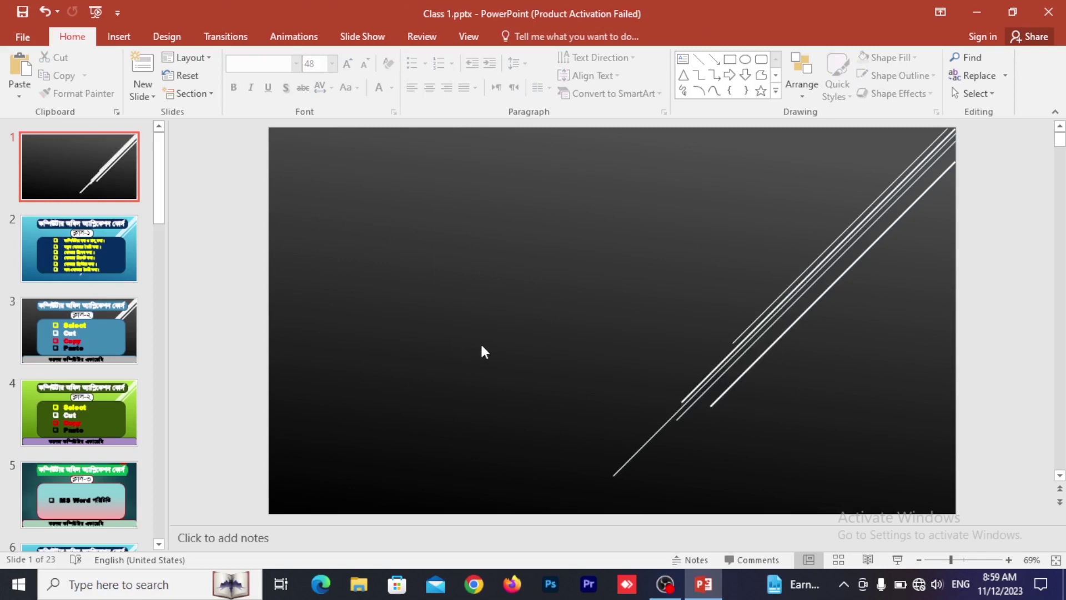
- Add a WordArt heading reading 'Home Page' at the top of slide 1
left_click(119, 37)
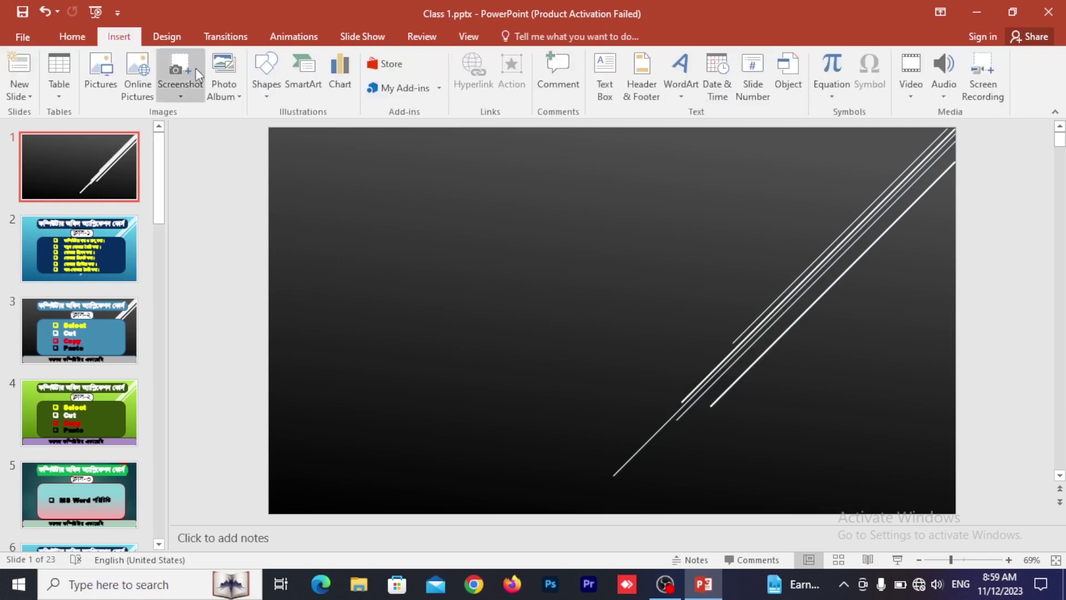
left_click(677, 71)
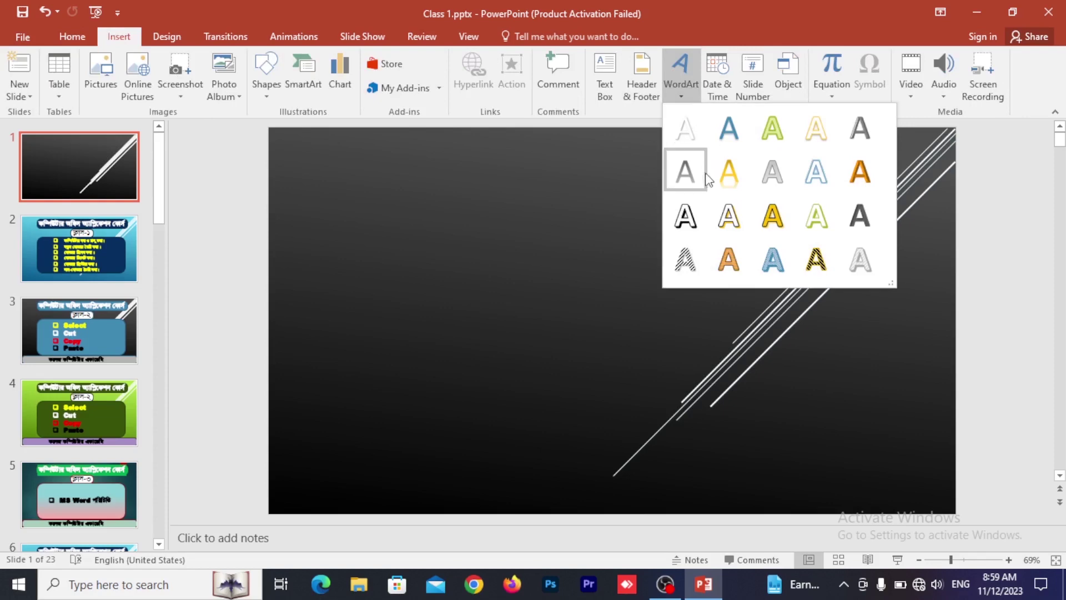
left_click(684, 131)
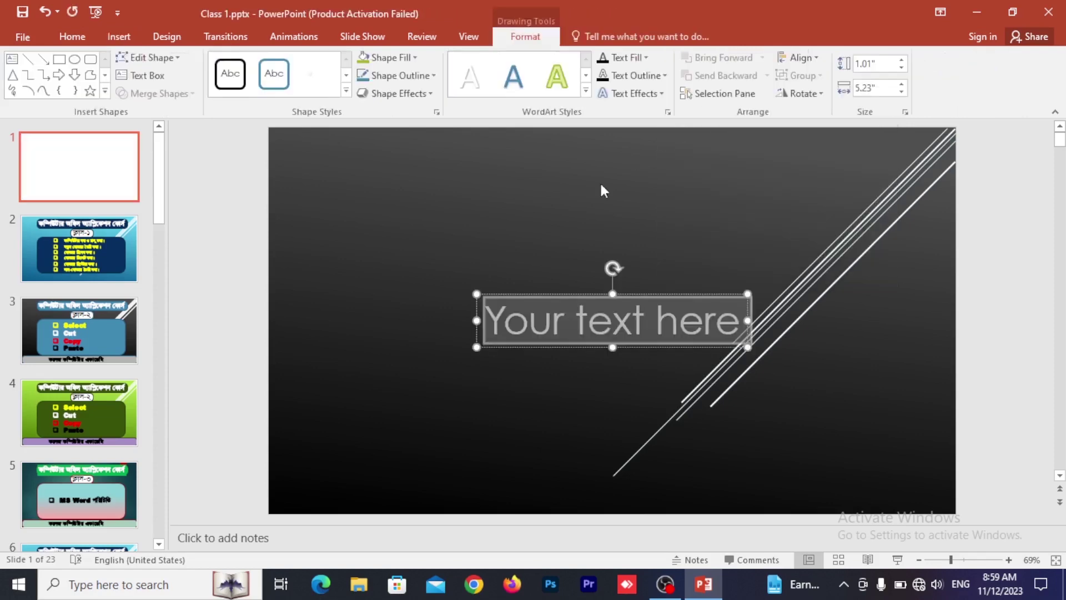
left_click_drag(635, 295, 624, 160)
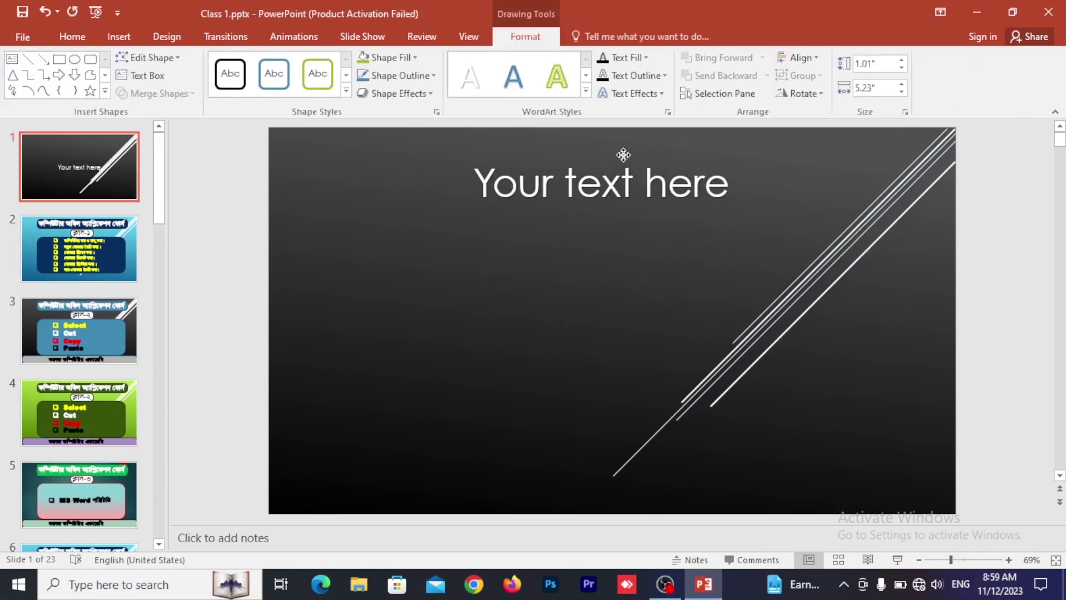
left_click(629, 188)
key("ctrl+a")
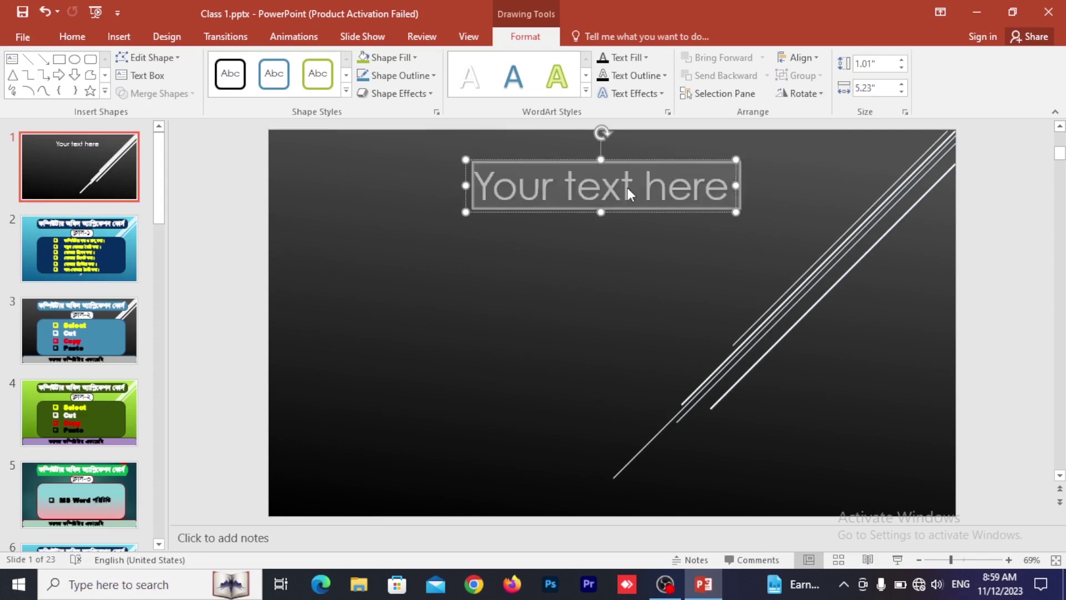
type("Ho")
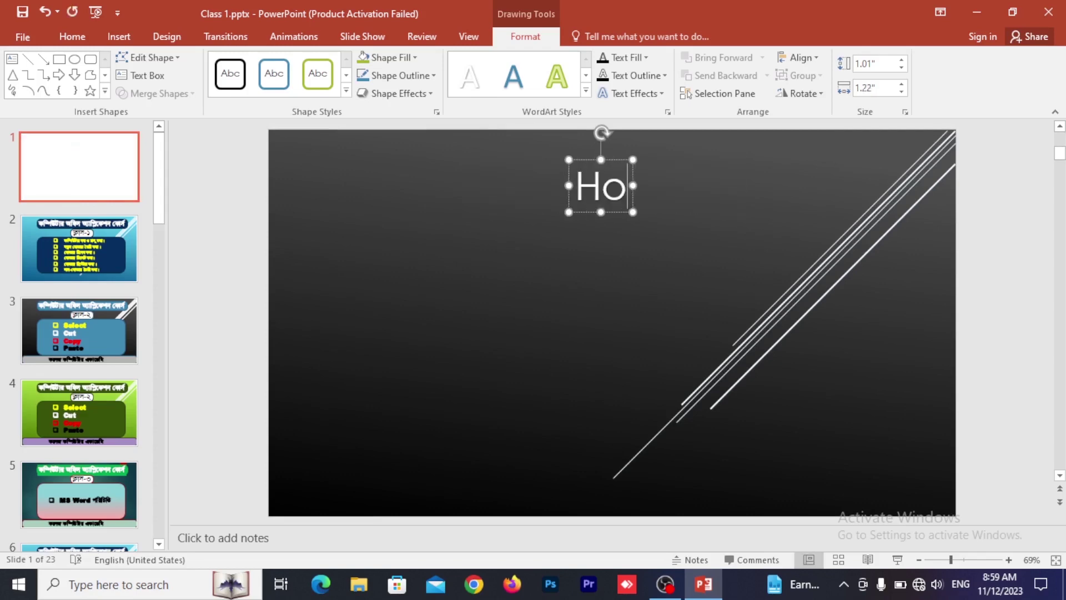
type("me Pag")
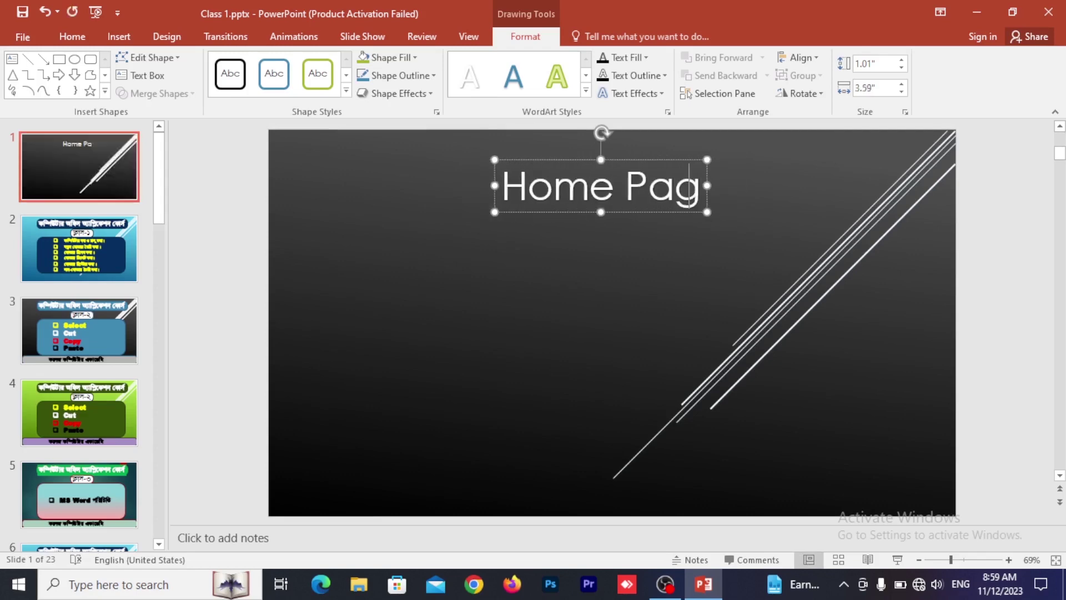
type("e")
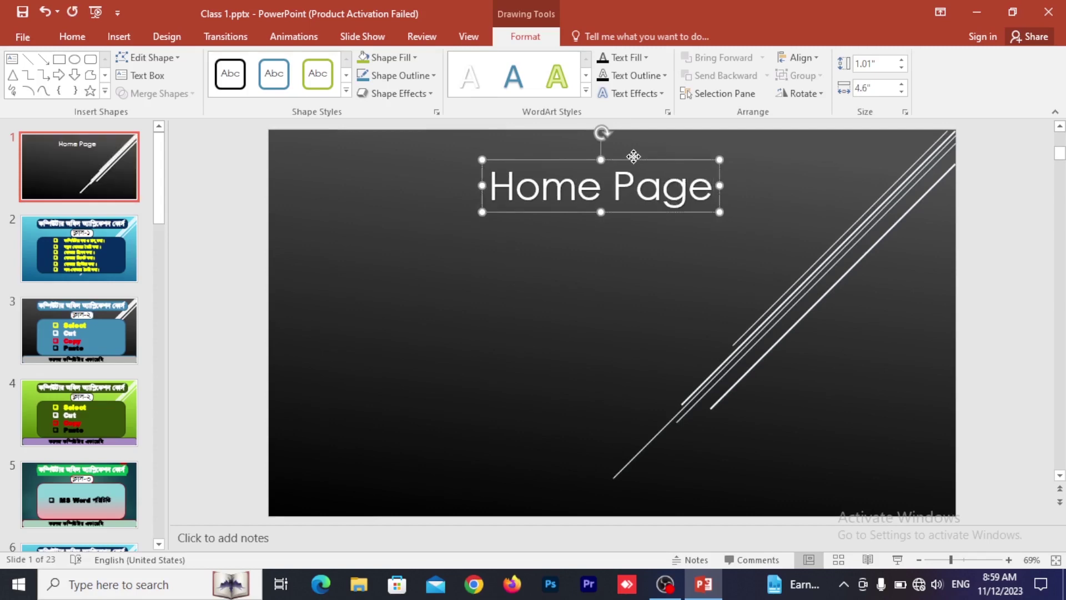
left_click_drag(632, 160, 638, 155)
left_click(614, 266)
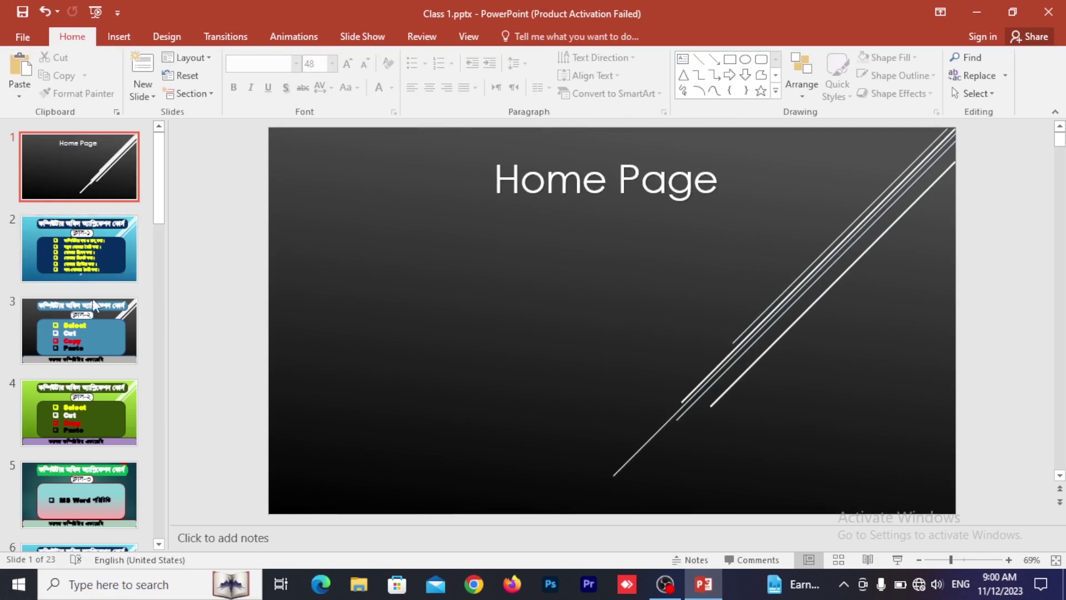
- Draw a blank Custom action button left of centre below the Home Page heading
left_click(118, 36)
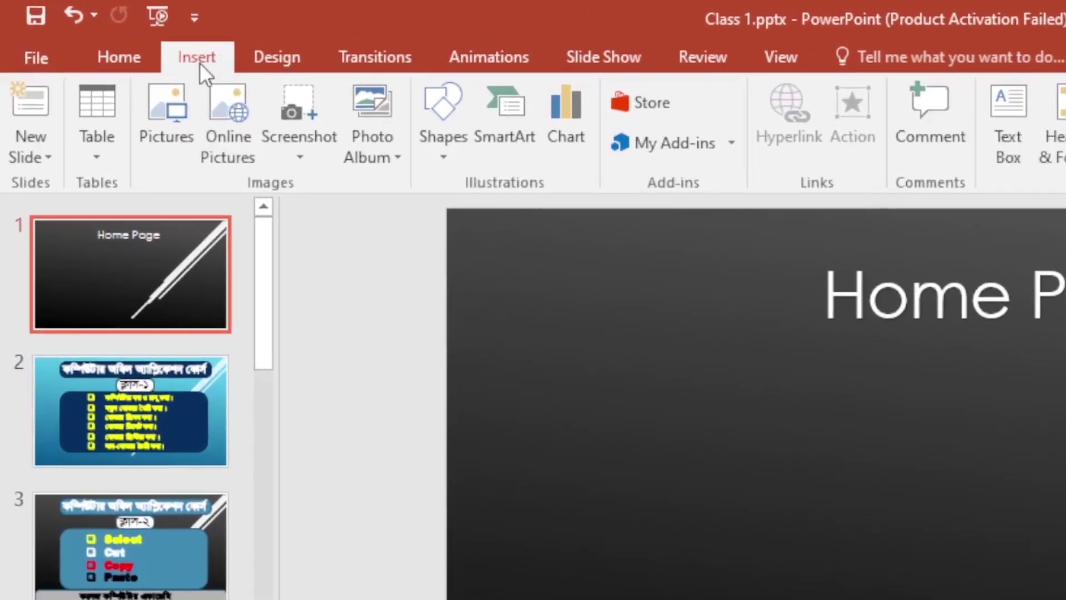
left_click(443, 142)
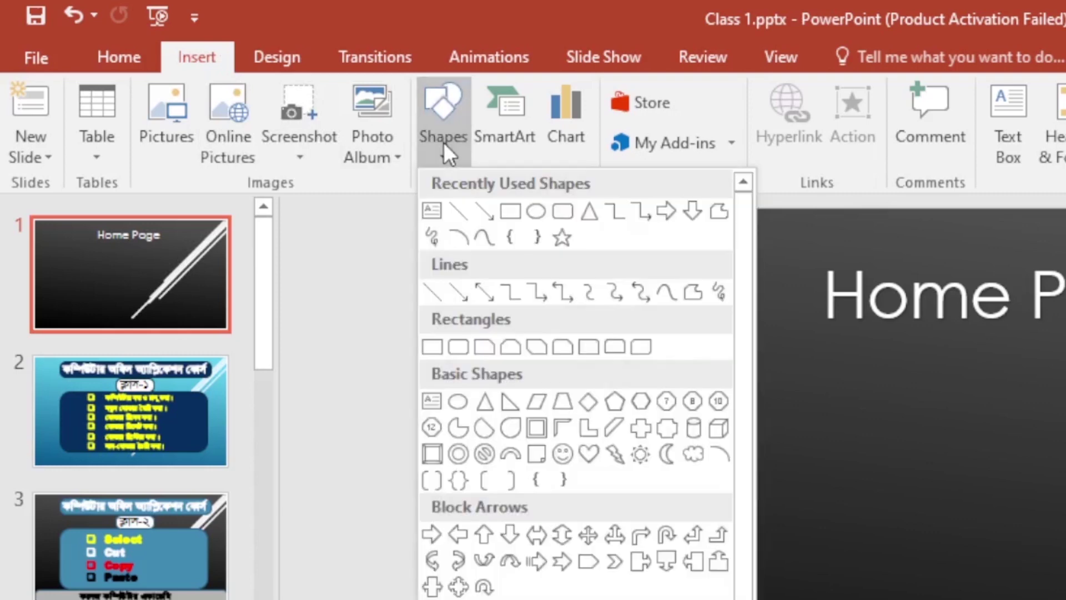
scroll(722, 389, "down", 1)
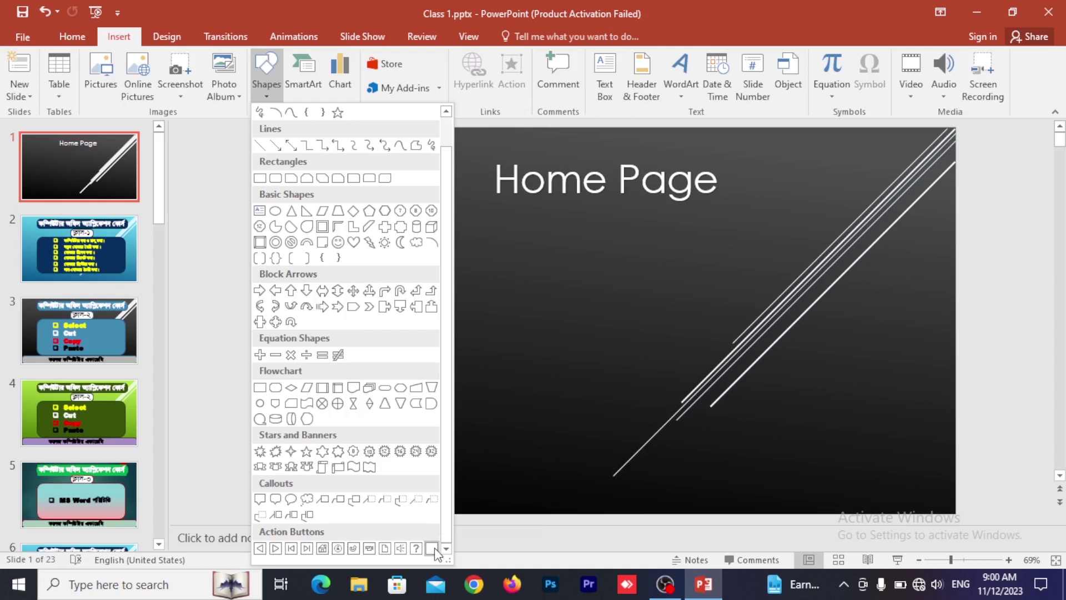
left_click(432, 549)
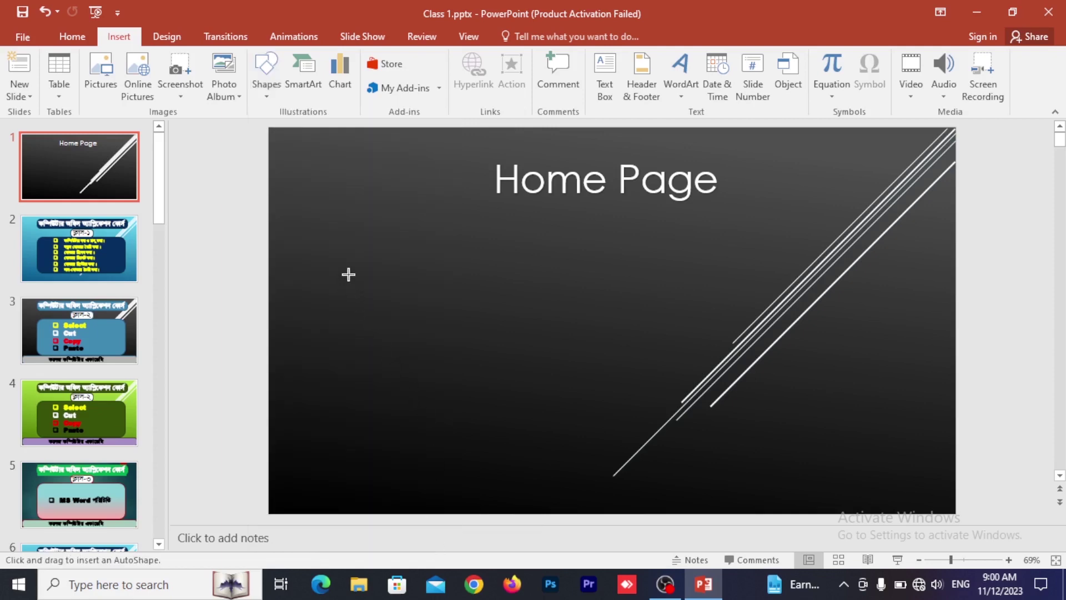
mouse_move(348, 274)
left_mouse_down()
mouse_move(457, 317)
mouse_move(447, 317)
left_mouse_up()
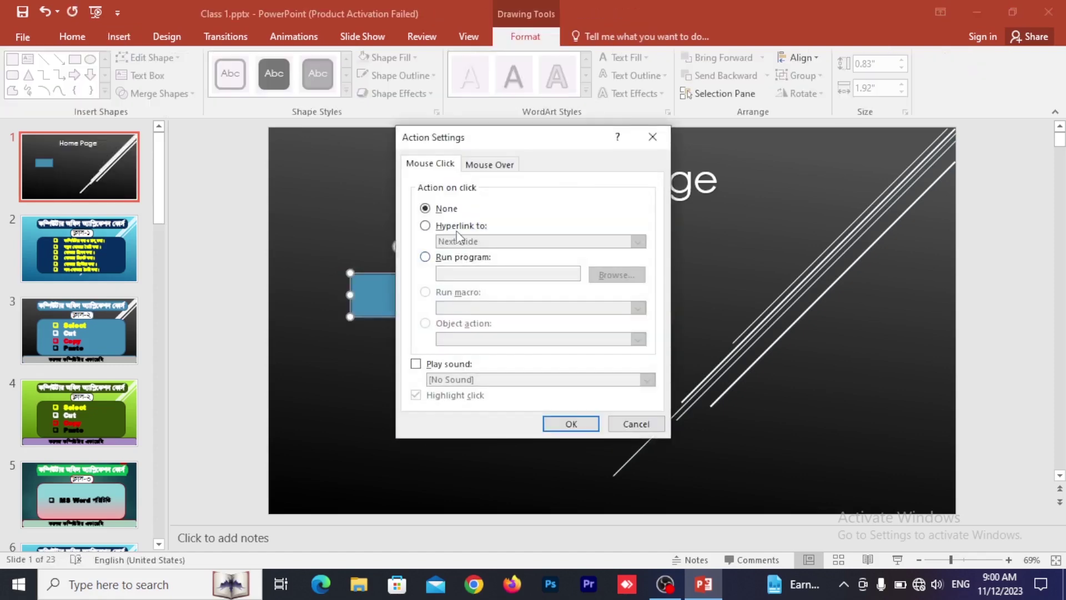
- Set the action button to hyperlink to Slide 2 on mouse click
left_click_drag(483, 140, 486, 153)
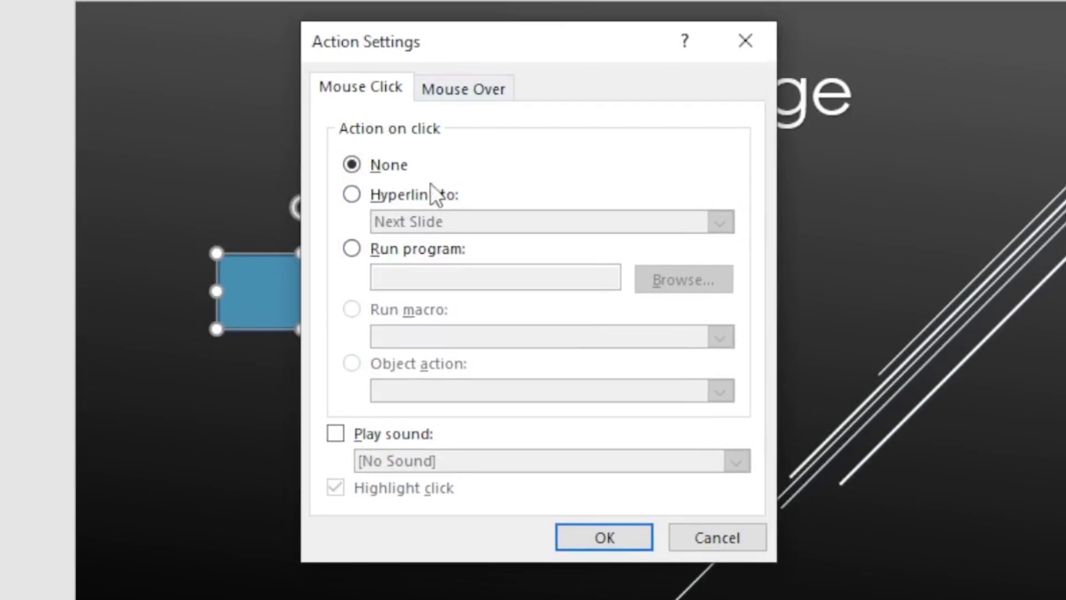
left_click(350, 197)
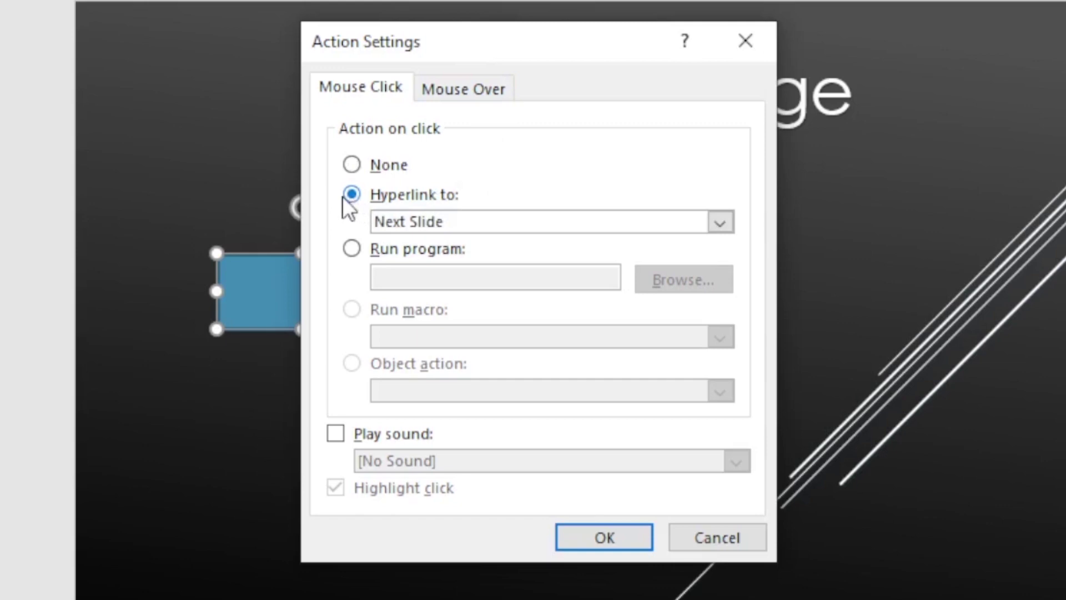
left_click(402, 222)
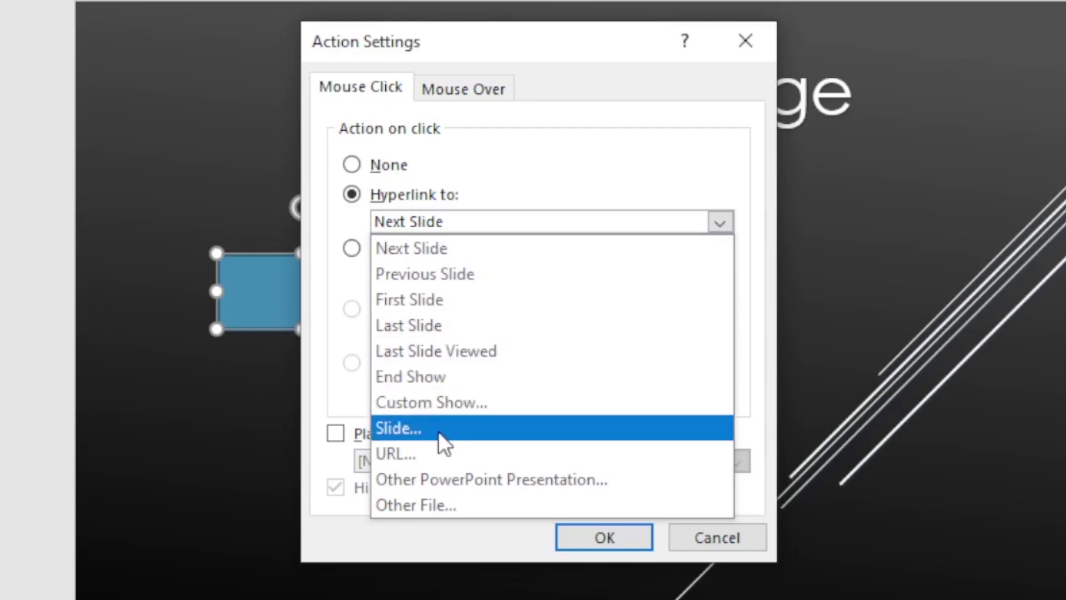
left_click(410, 226)
left_click(412, 228)
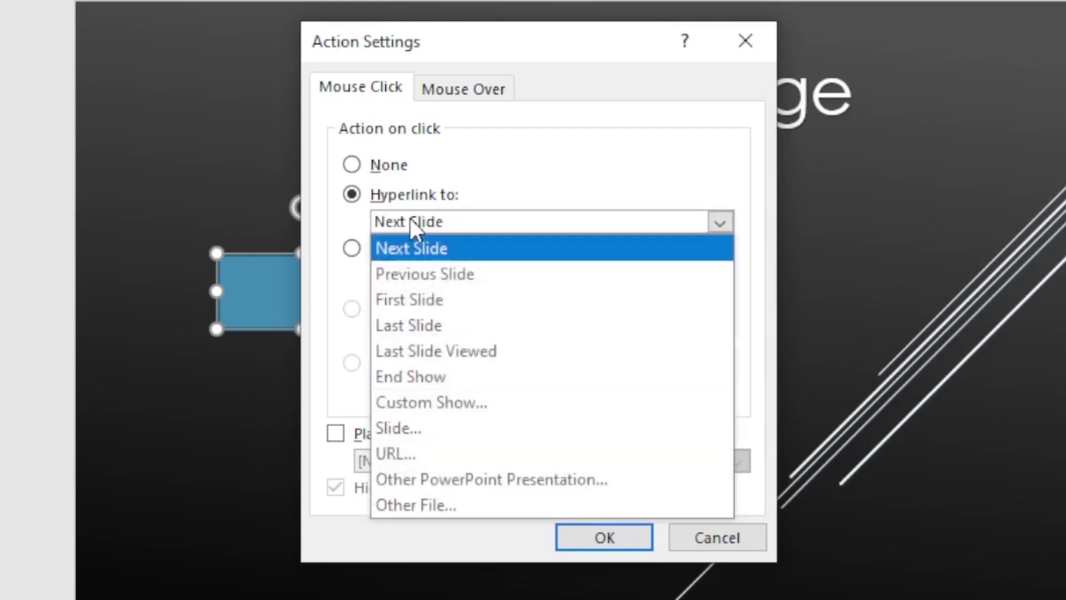
left_click(419, 434)
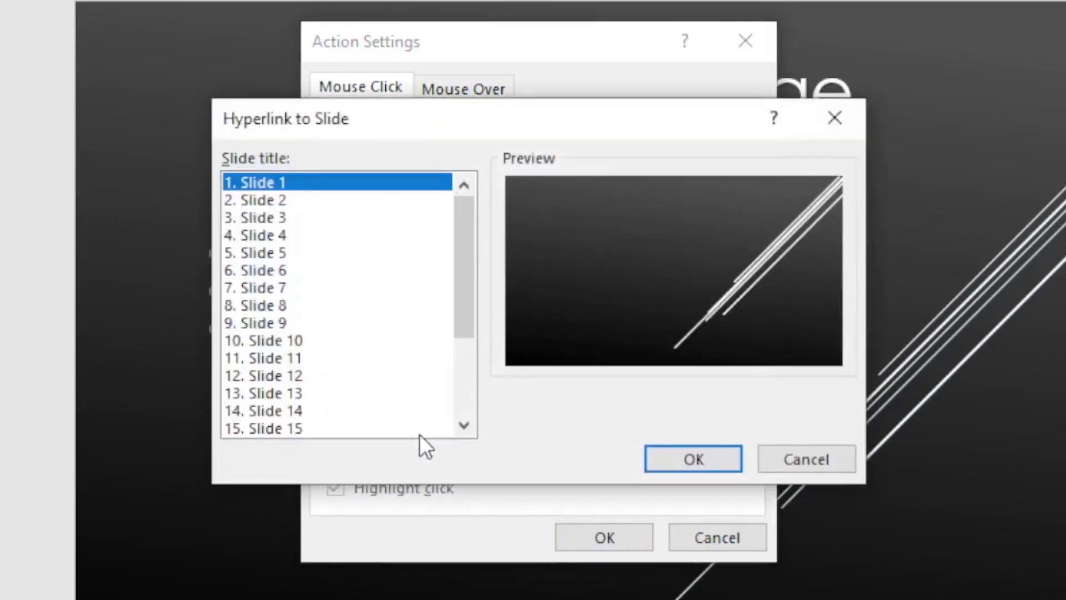
left_click(251, 195)
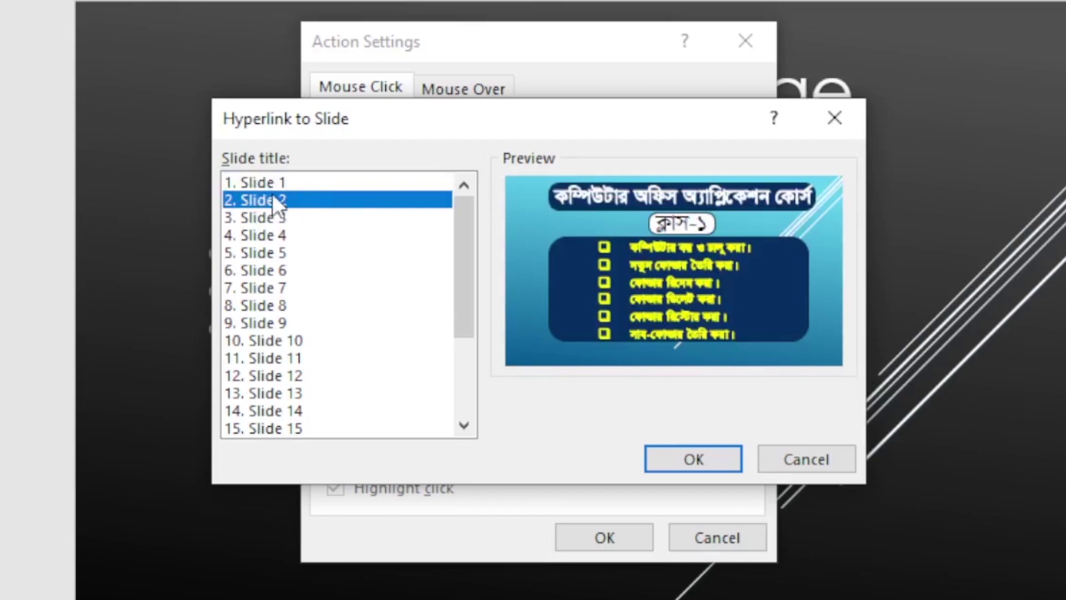
left_click(715, 458)
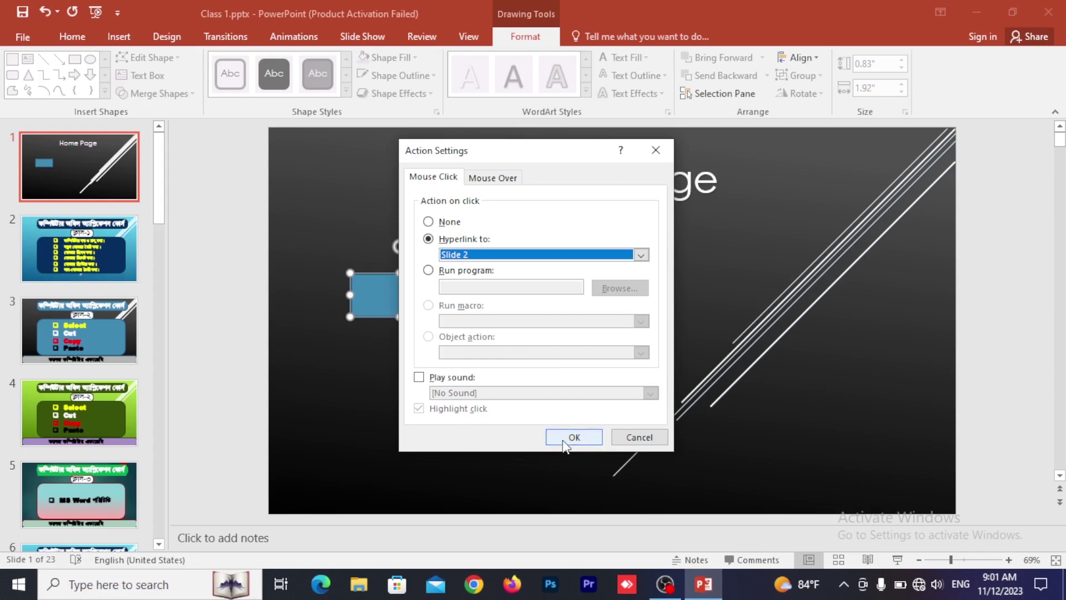
left_click(564, 439)
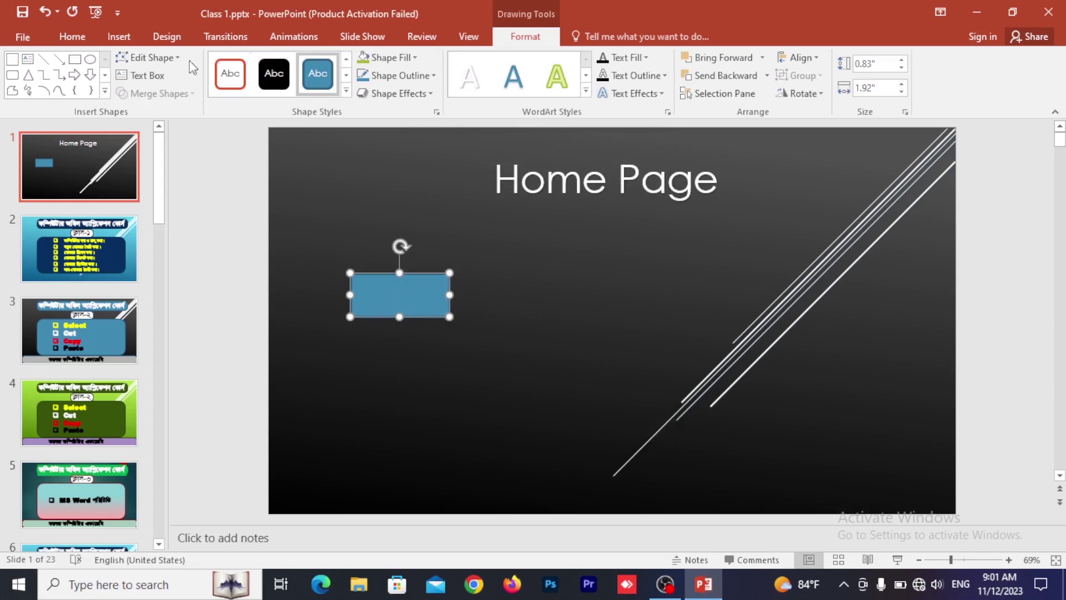
- Type '1st Slide' inside the action button and increase its font size
left_click(149, 75)
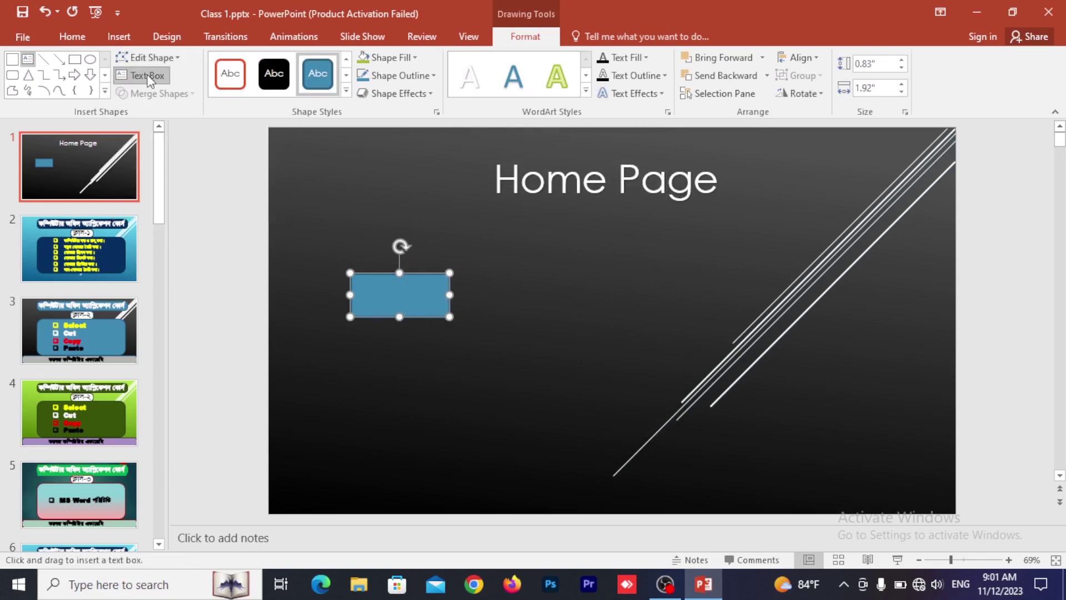
left_click(375, 299)
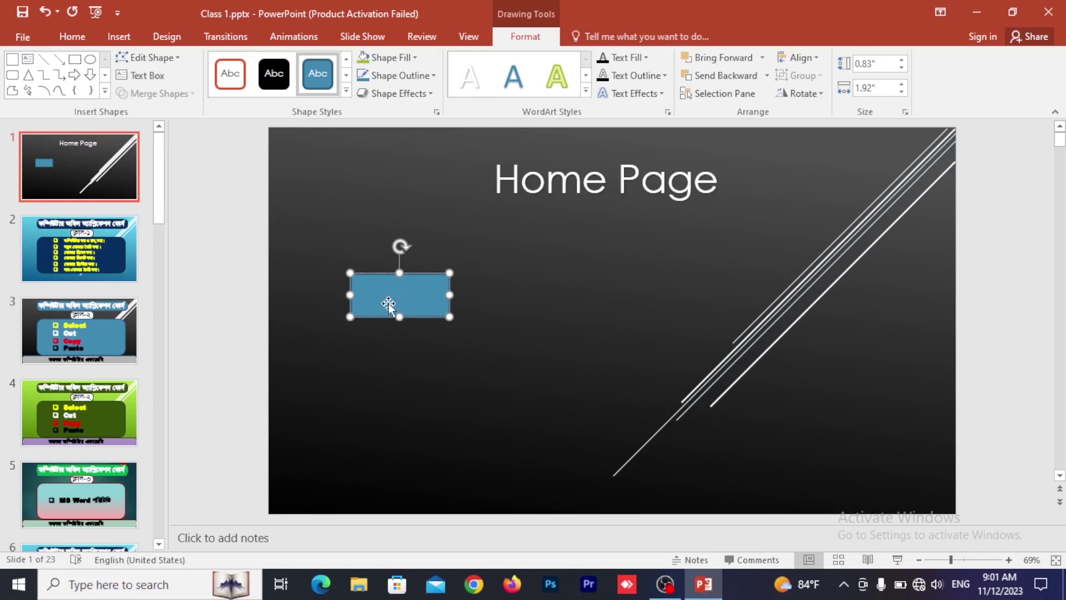
type("1st")
type(" S")
type("lide")
key("ctrl+a")
key("ctrl+shift+period")
key("ctrl+shift+period")
key("ctrl+shift+period")
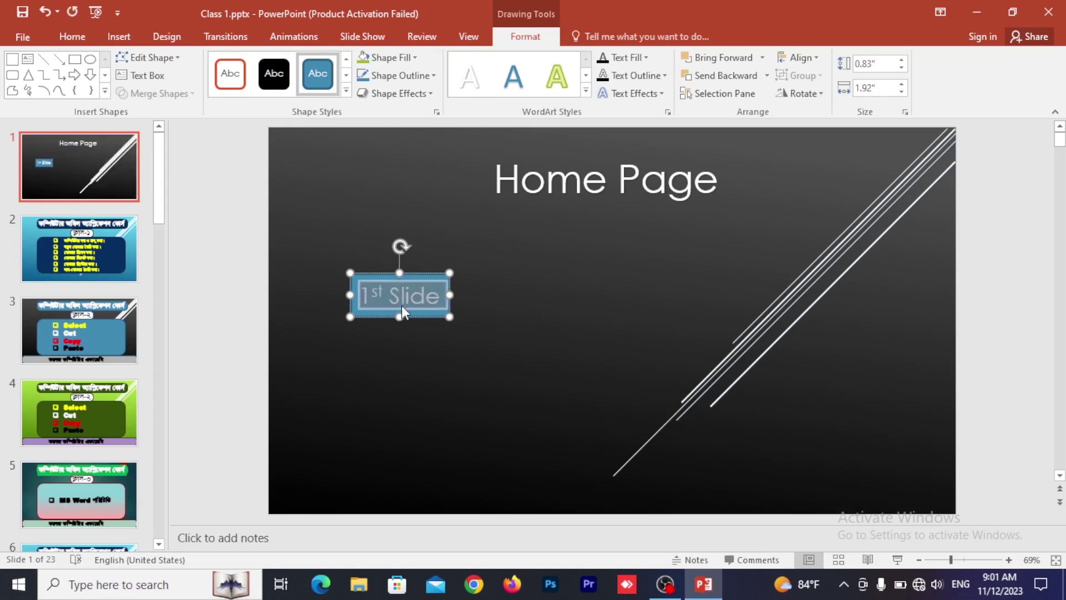
left_click(510, 303)
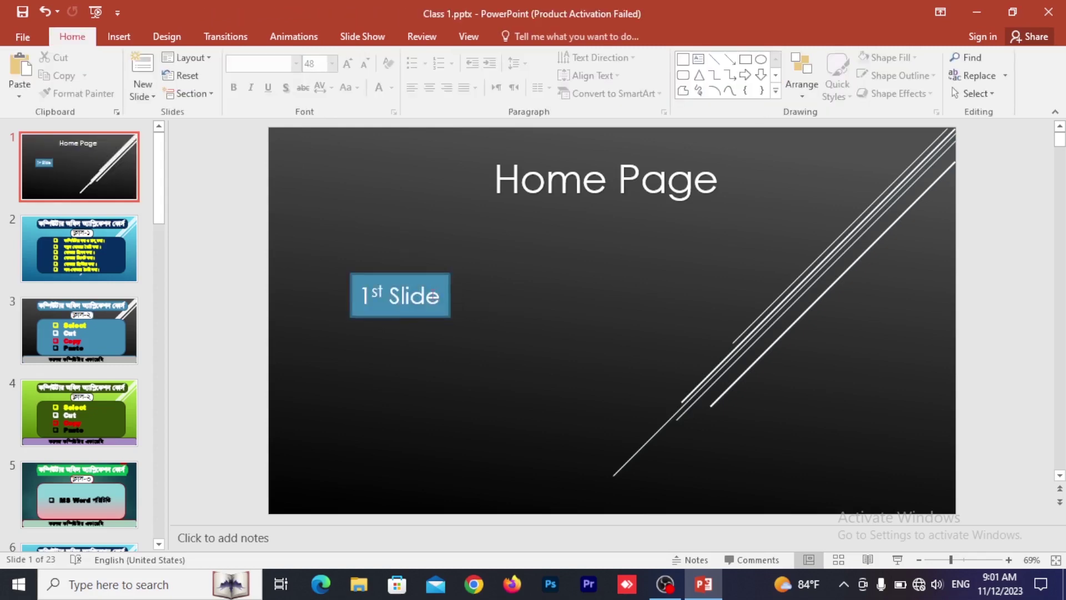
left_click(446, 293)
left_click(500, 272)
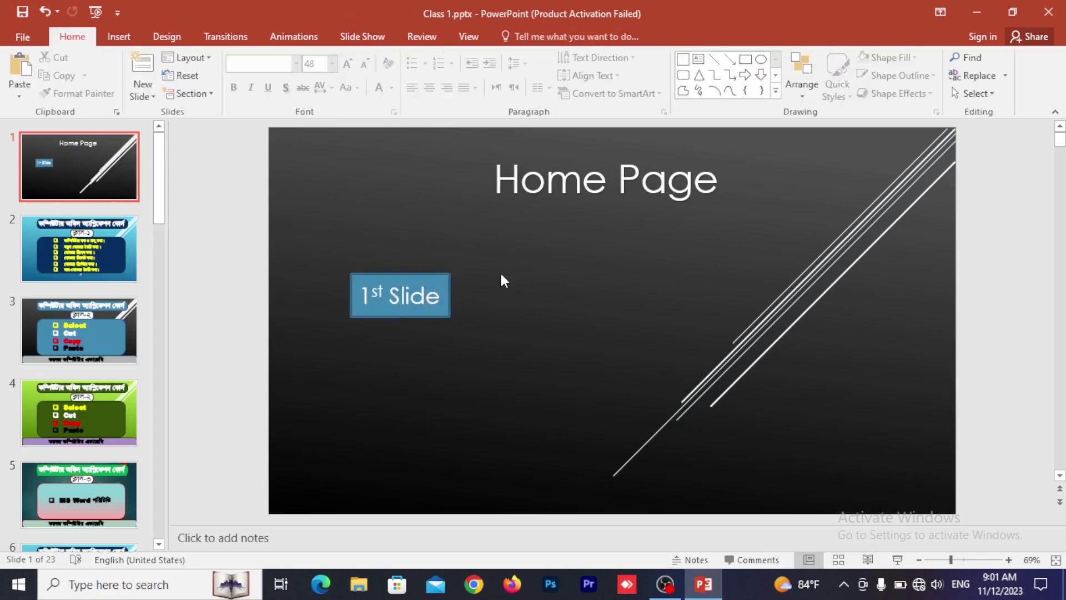
- Draw a second blank Custom action button to the right of the 1st Slide button
left_click(127, 42)
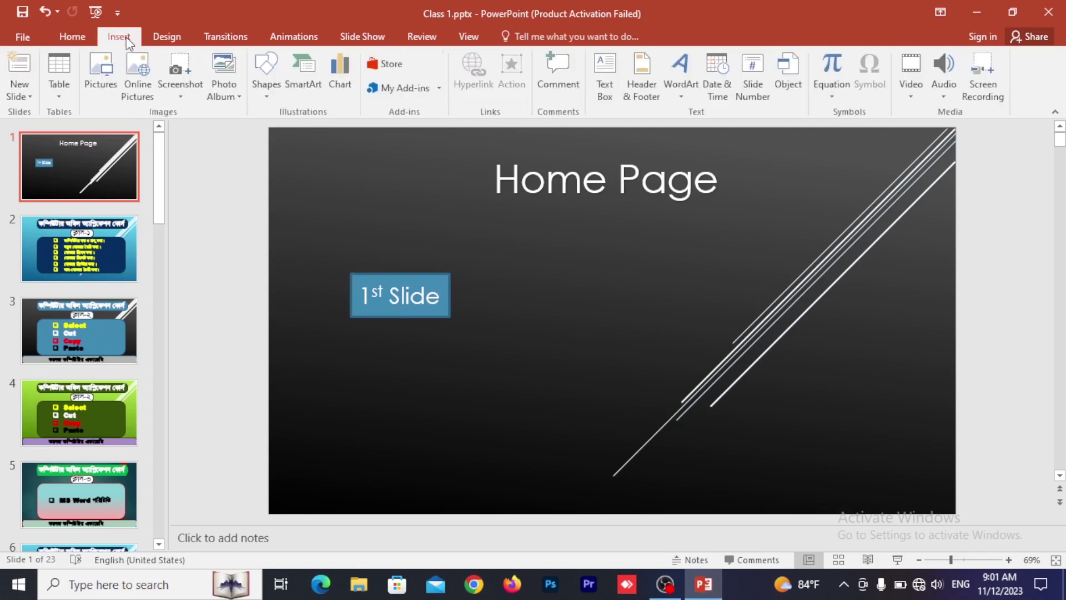
left_click(269, 89)
scroll(393, 463, "down", 1)
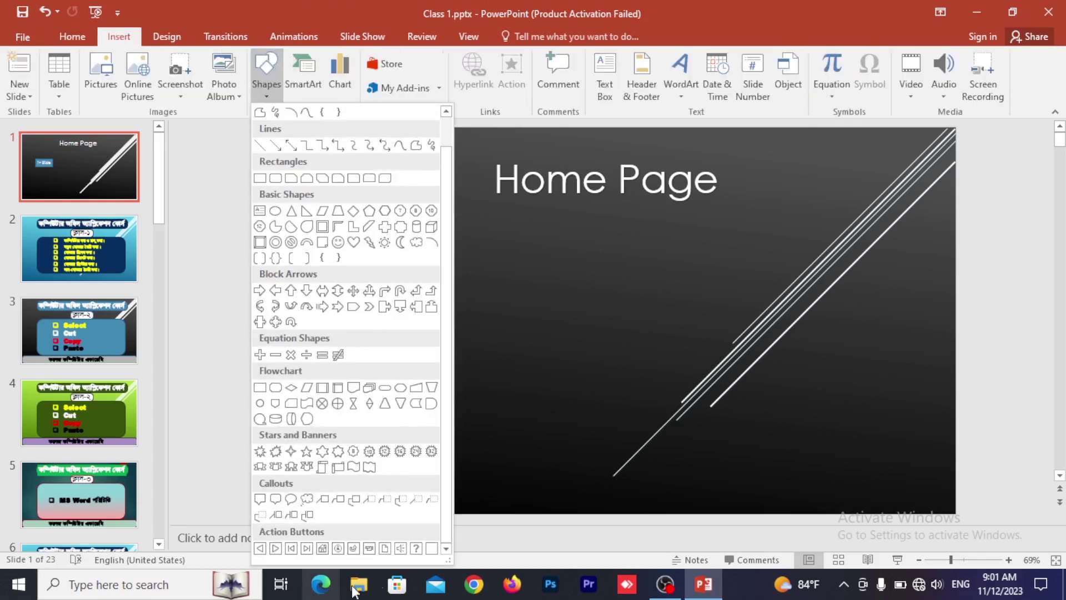
left_click(432, 548)
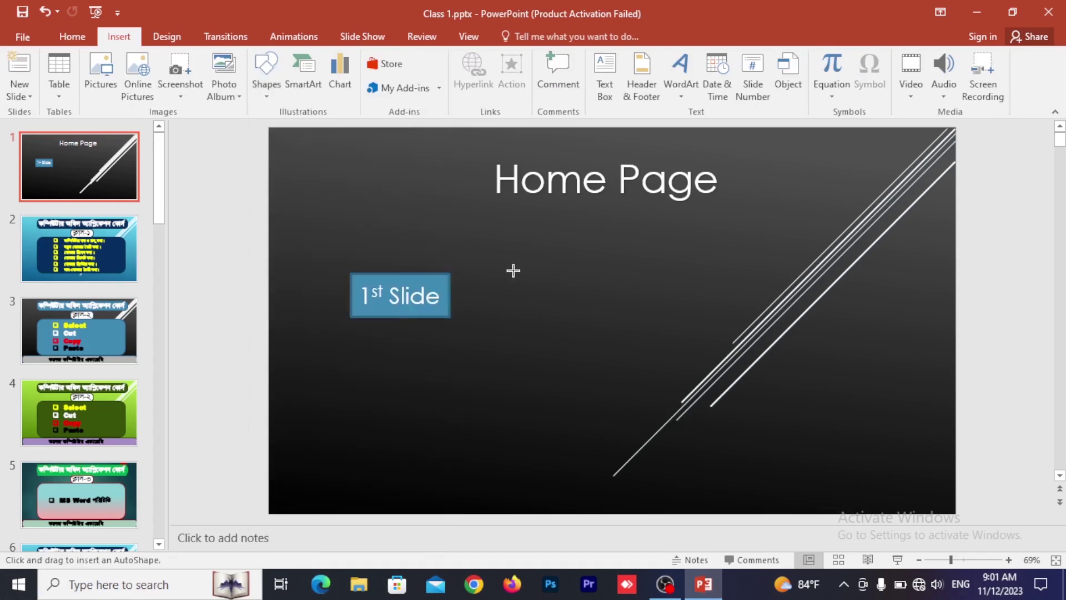
left_click_drag(513, 271, 602, 313)
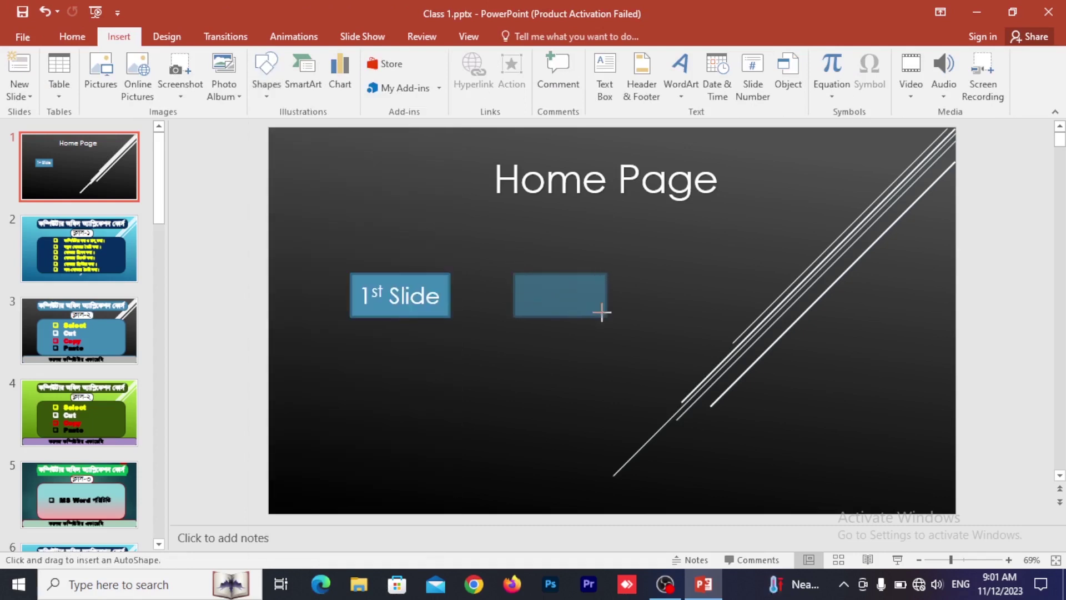
left_click_drag(564, 136, 595, 142)
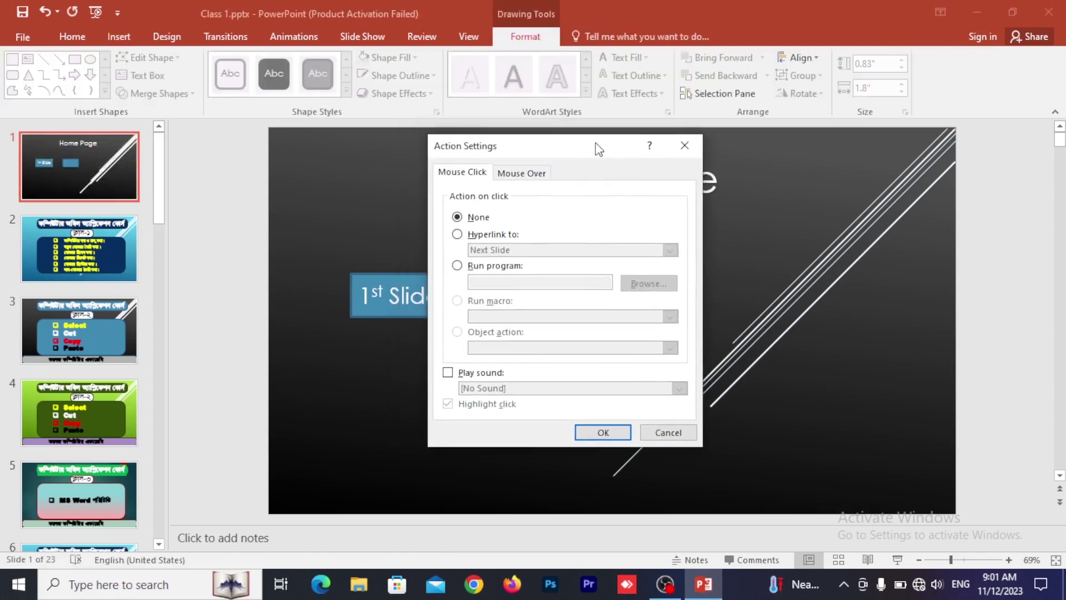
- Hyperlink the second action button to Slide 3
left_click(458, 234)
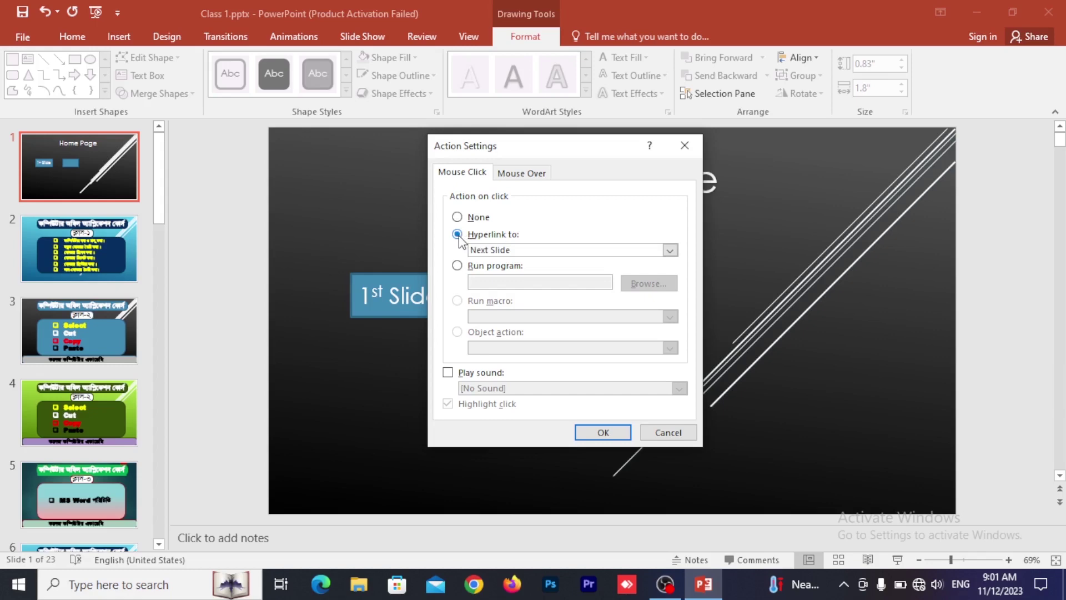
left_click(670, 250)
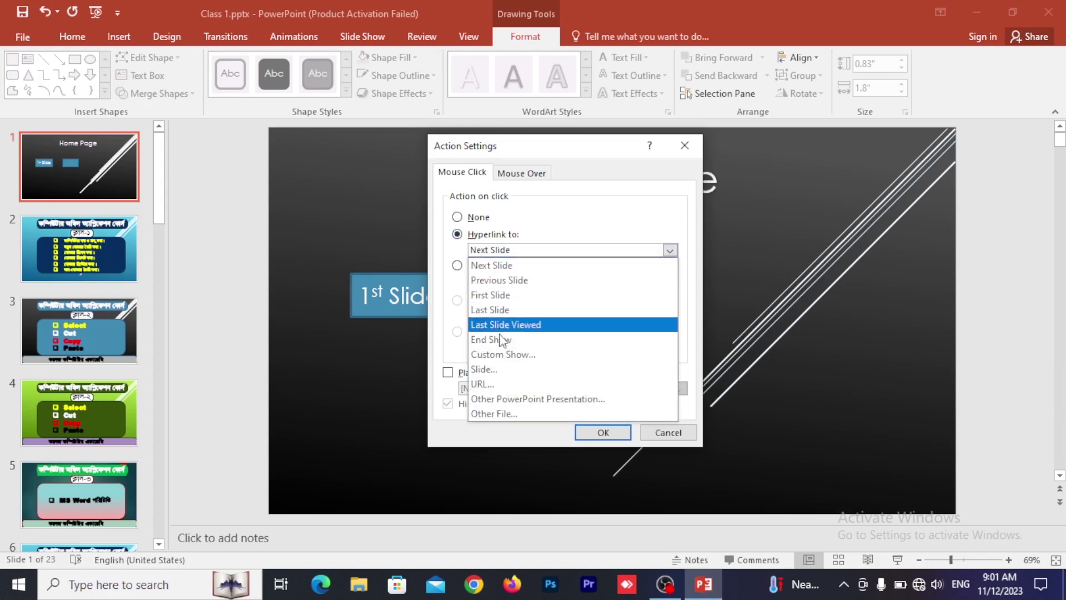
left_click(500, 369)
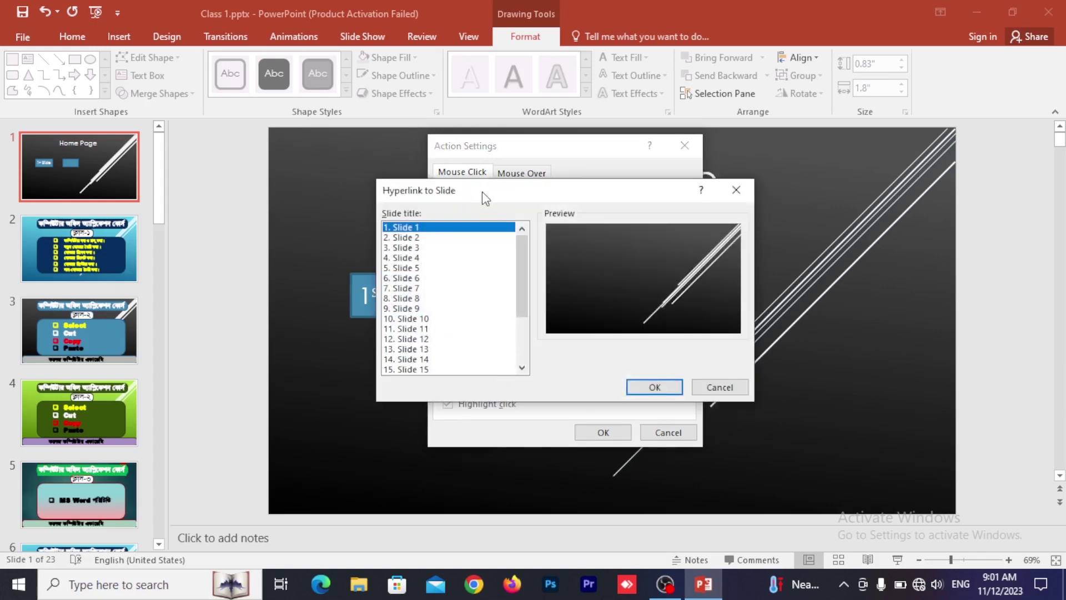
left_click_drag(484, 198, 545, 170)
left_click(470, 220)
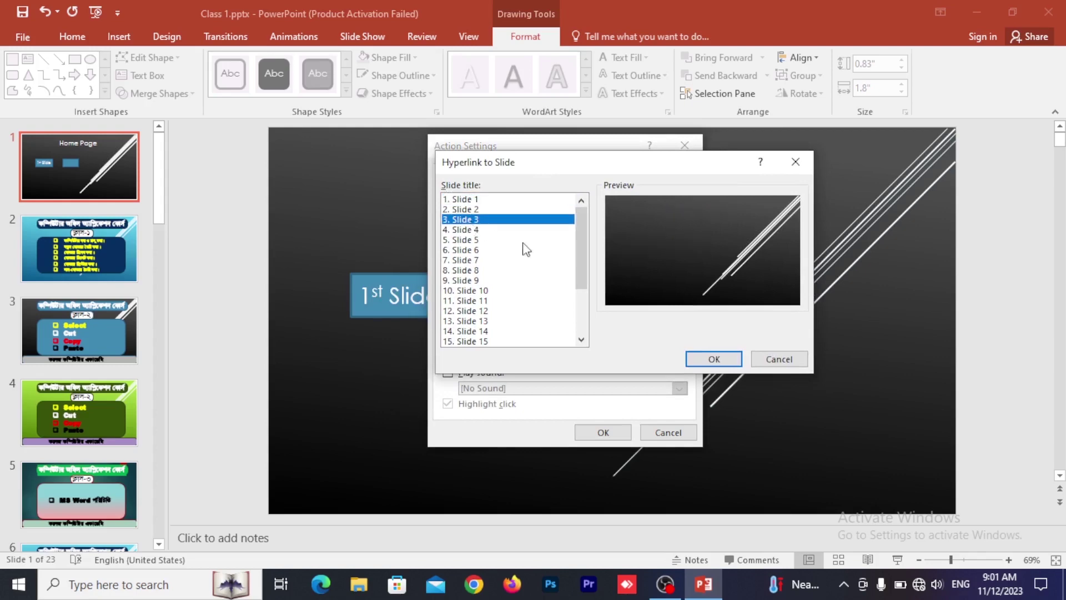
left_click(716, 360)
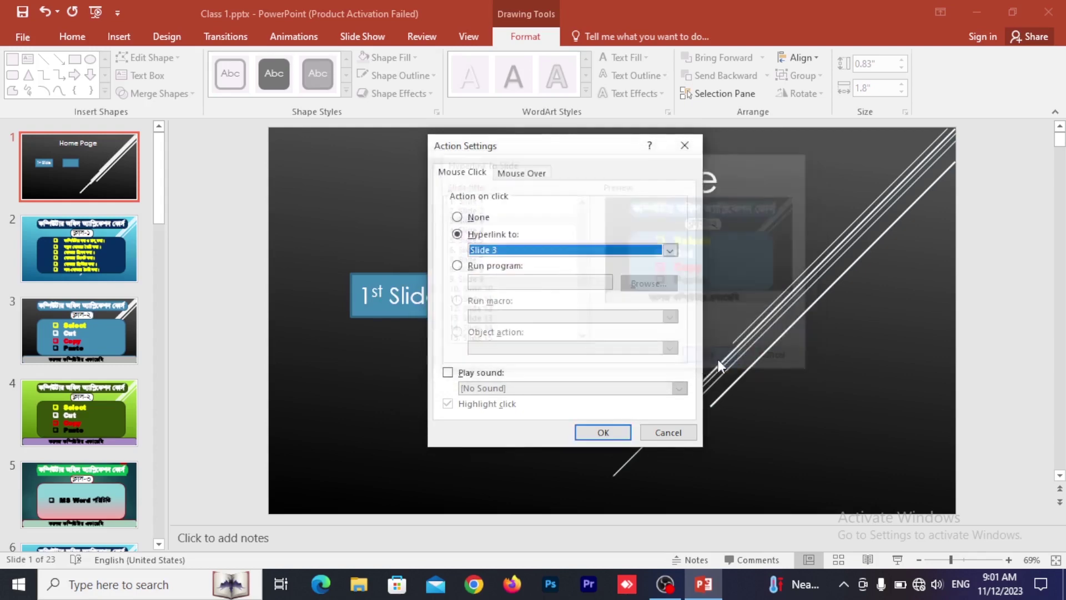
left_click(604, 432)
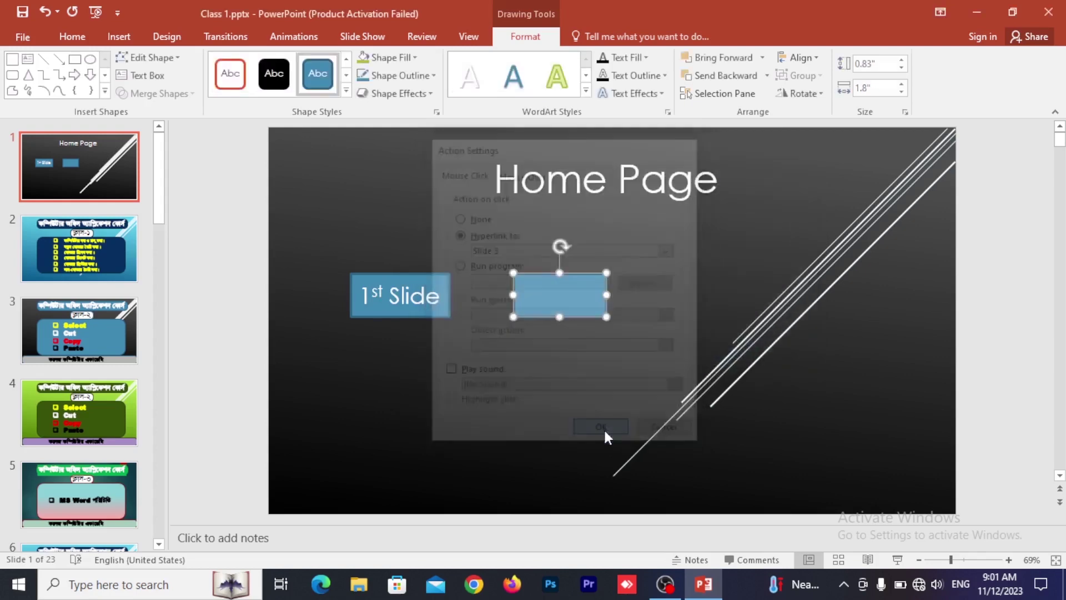
- Change the first button's label from '1st Slide' to '2 Slide'
left_click(377, 293)
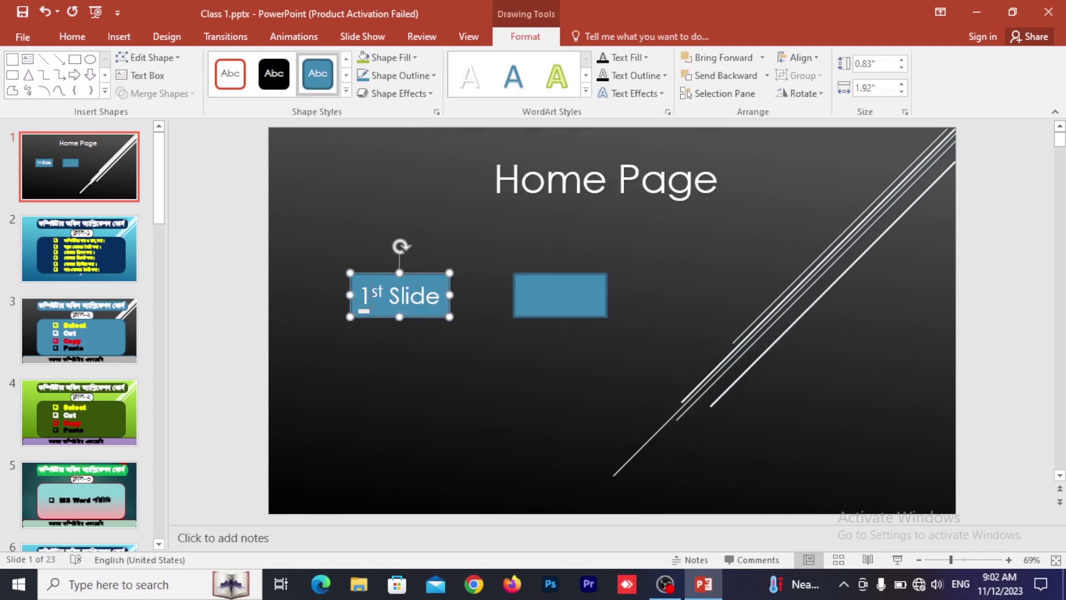
left_click_drag(365, 302, 362, 301)
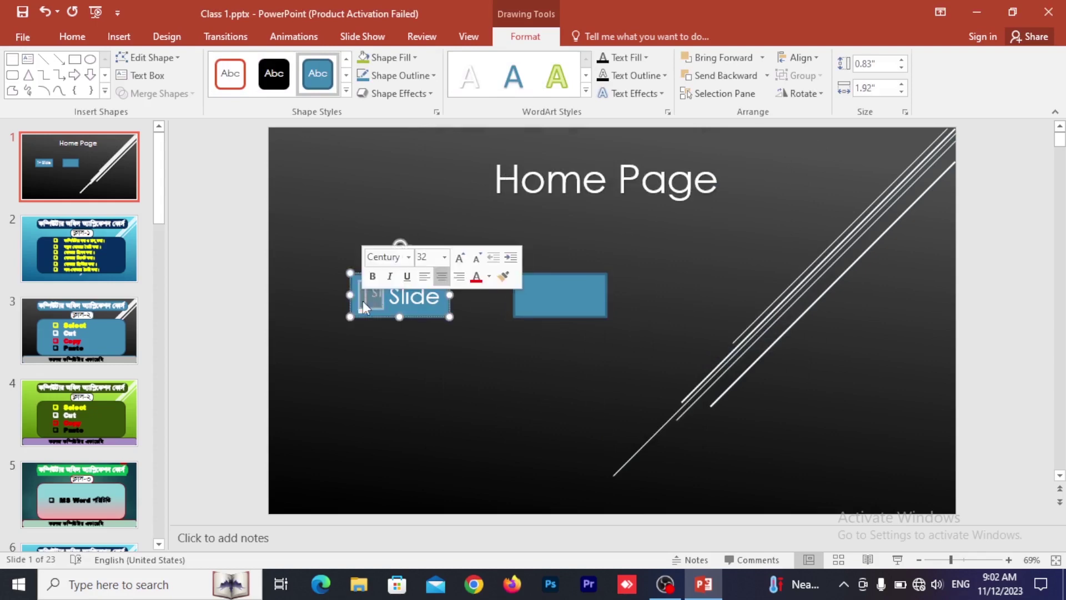
type("2")
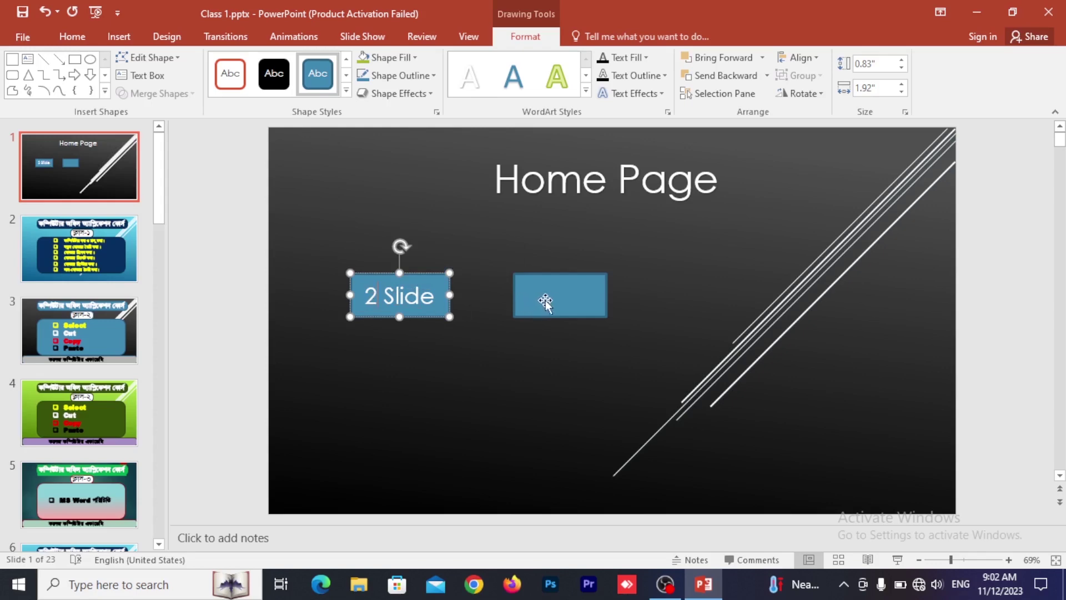
- Label the empty second blue box '3rd Slide' and enlarge its font
left_click(552, 296)
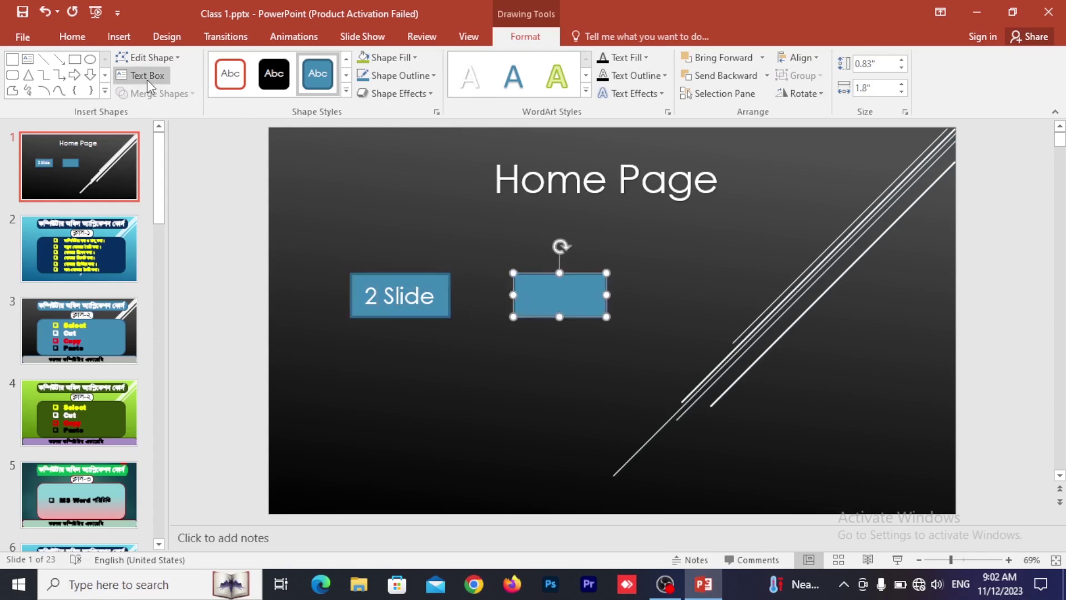
left_click(146, 75)
left_click(529, 294)
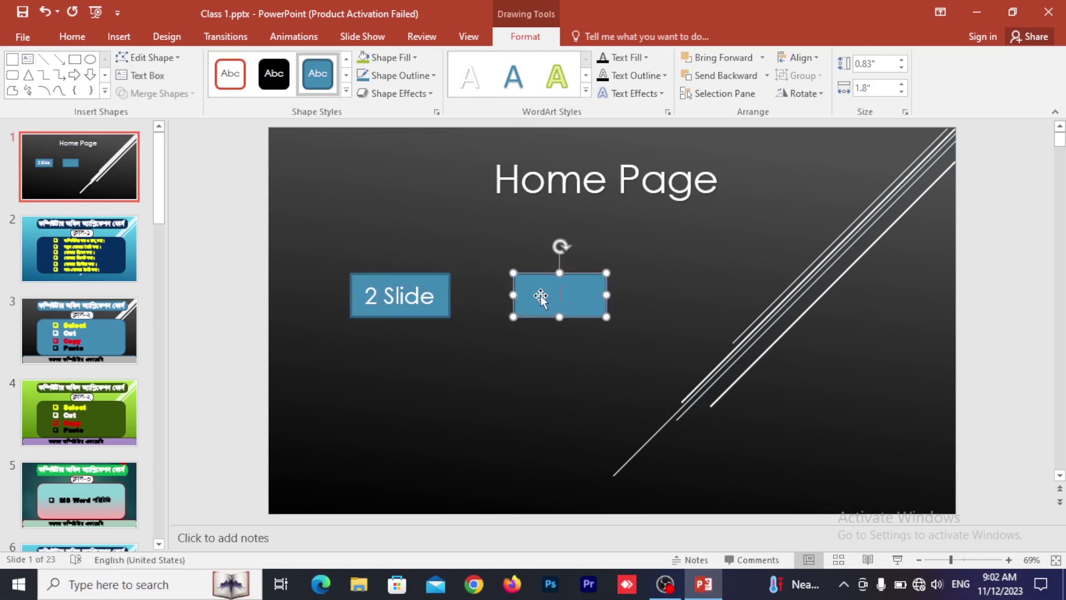
type("3")
type("rd")
type(" S")
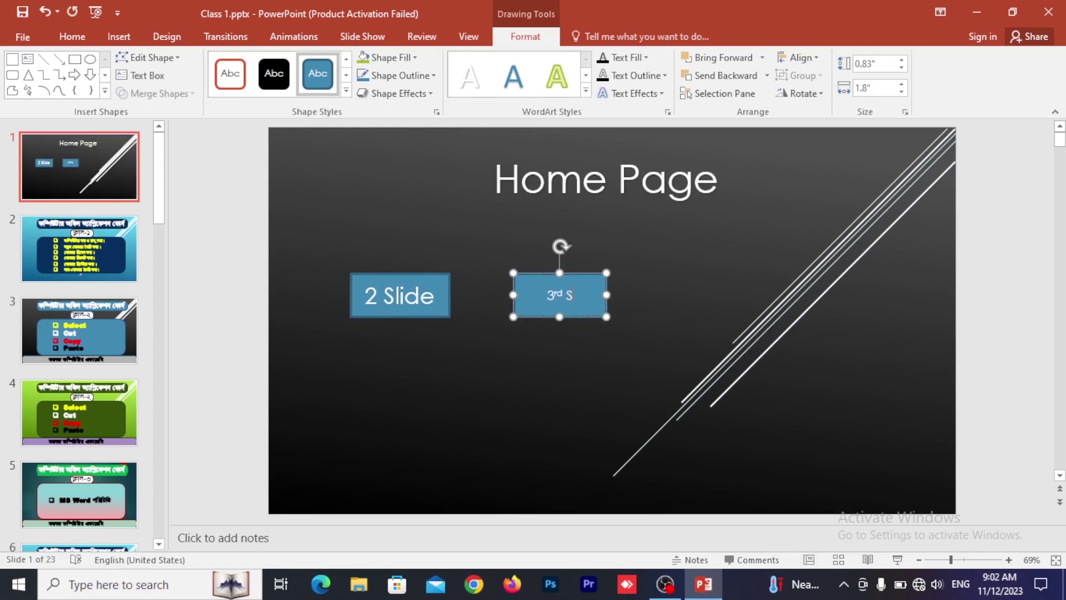
type("lide")
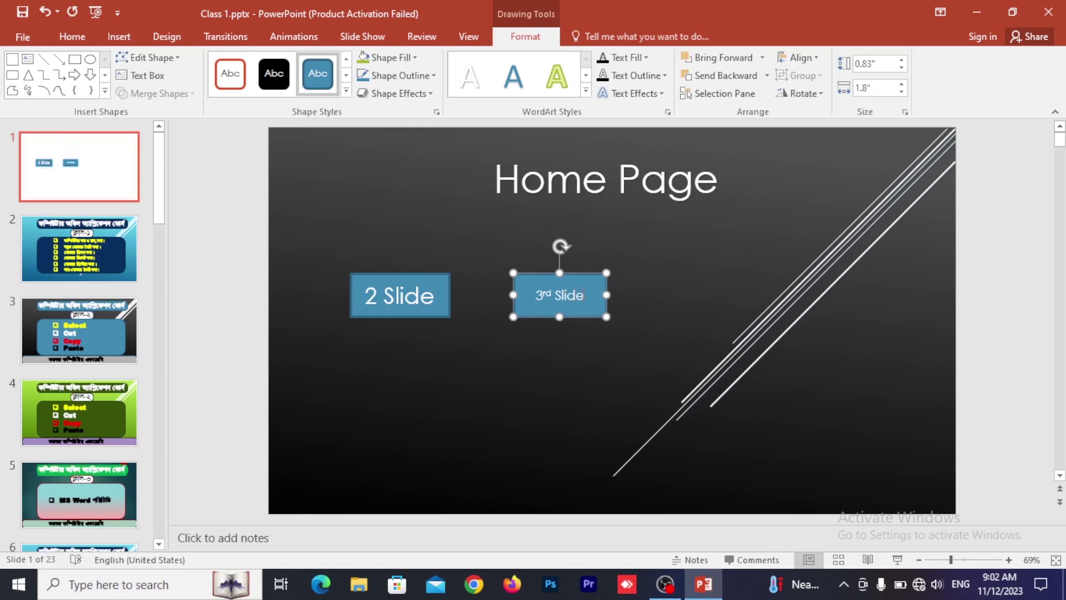
key("ctrl+a")
key("ctrl+shift+period")
key("ctrl+shift+period")
key("ctrl+shift+period")
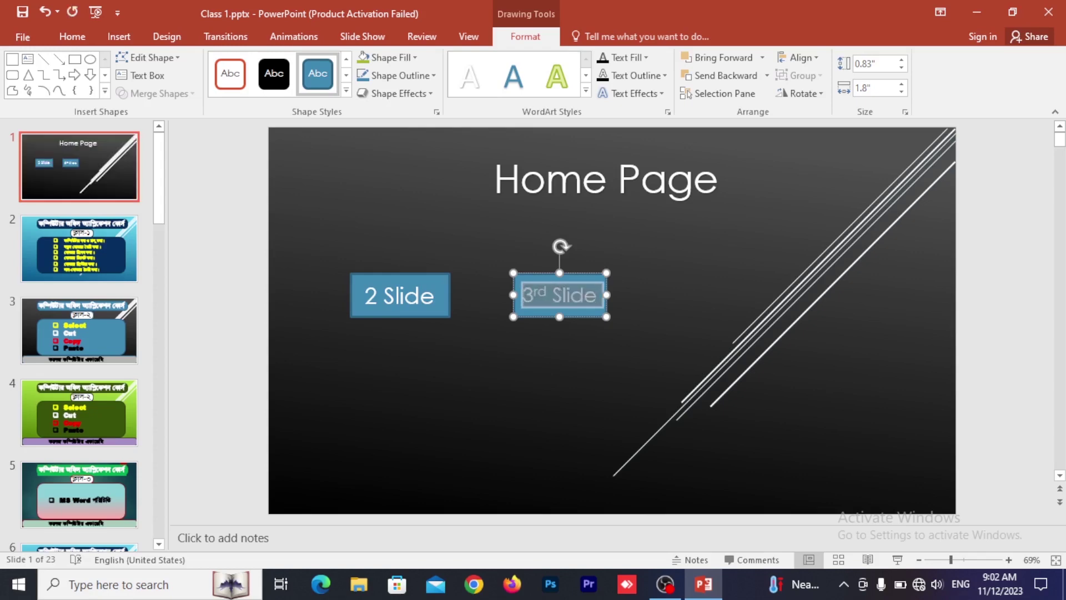
- Correct the first label to '2nd Slide' and shrink its font to fit one line
left_click(373, 286)
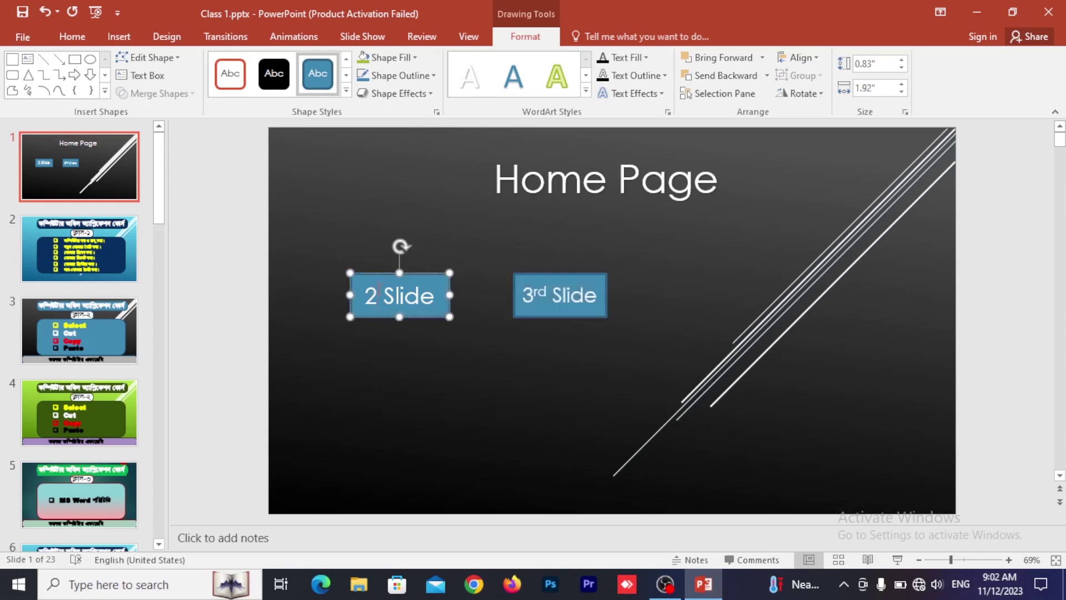
type("nd")
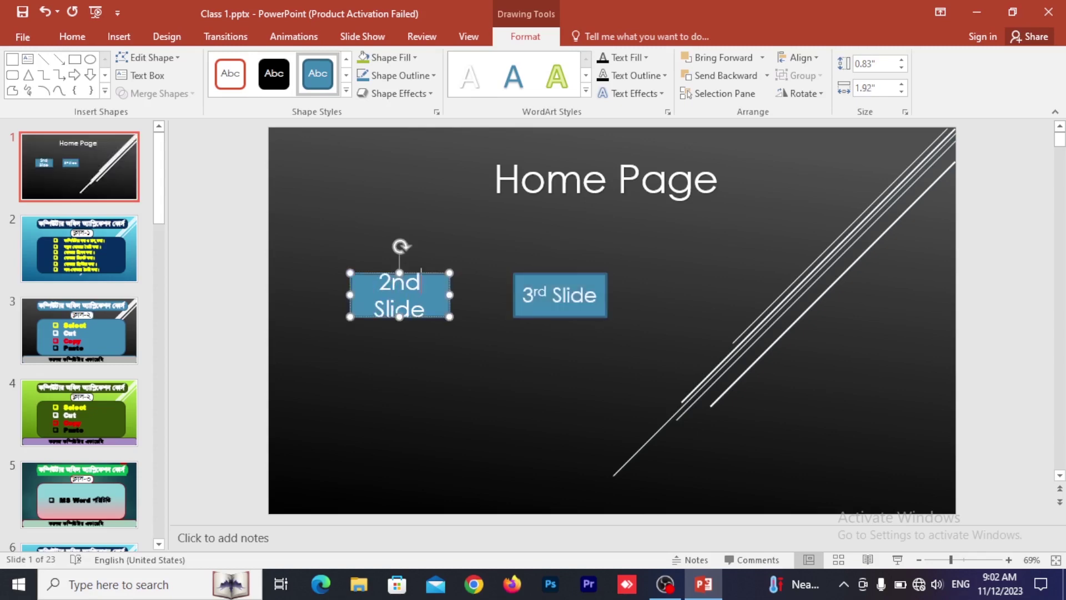
key("ctrl+a")
key("ctrl+bracketleft")
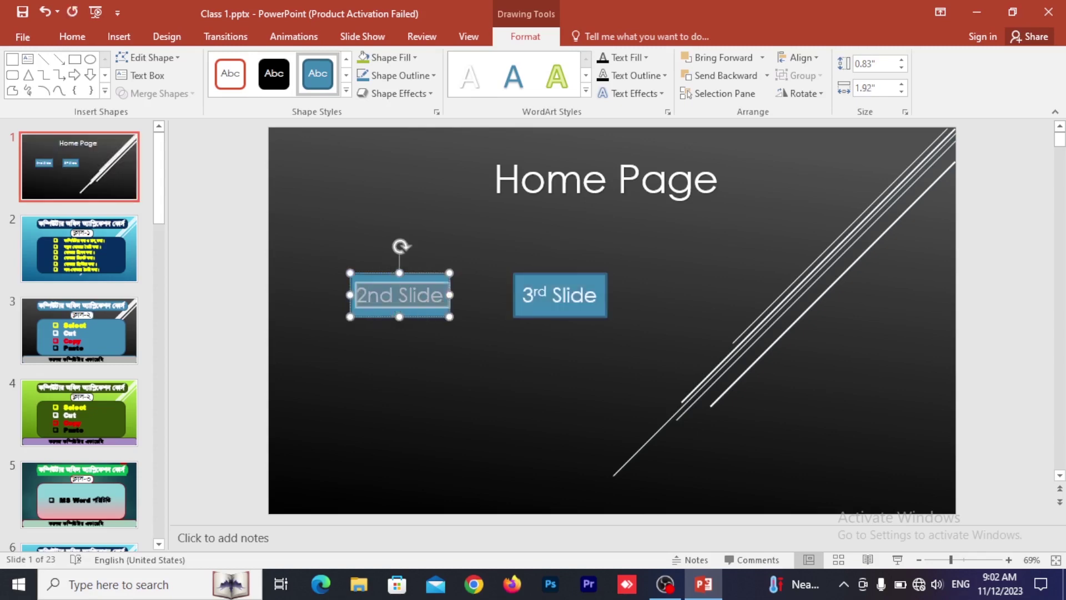
left_click(628, 297)
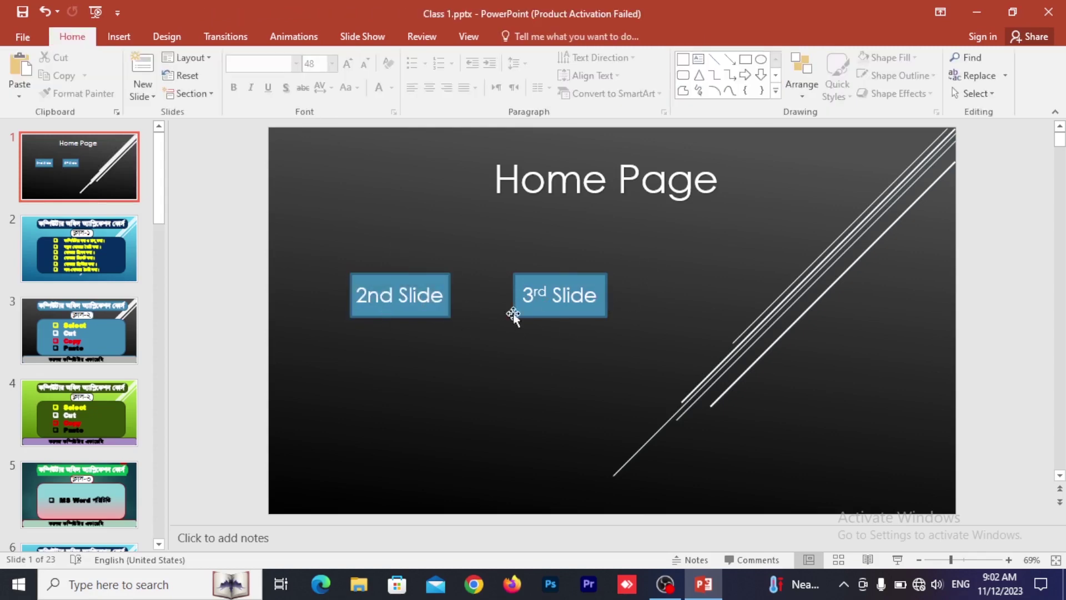
- Draw a custom action button to the right of the 3rd Slide box
left_click(127, 34)
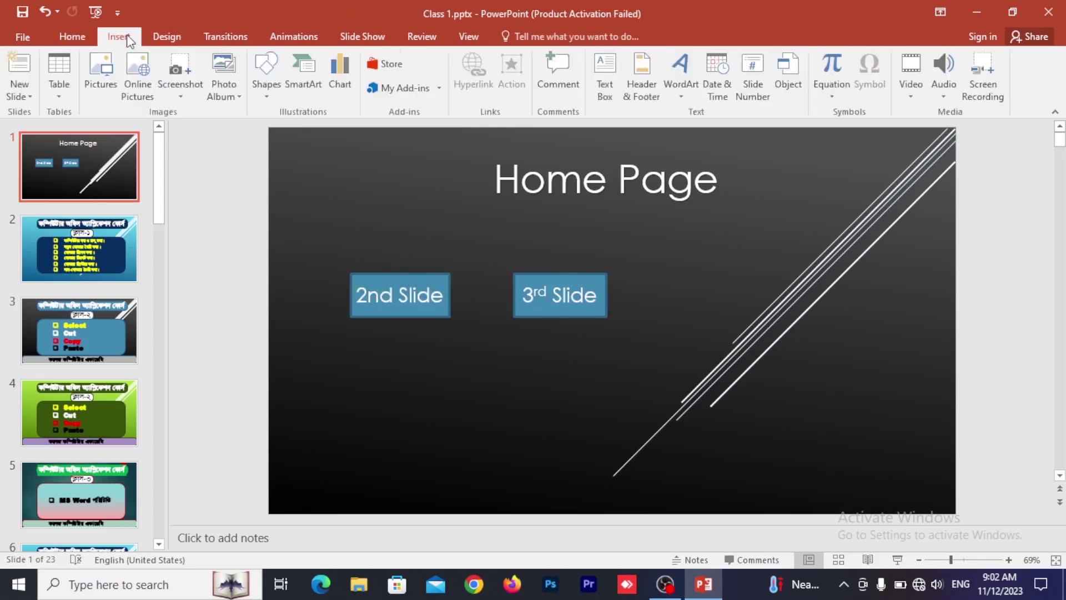
left_click(267, 89)
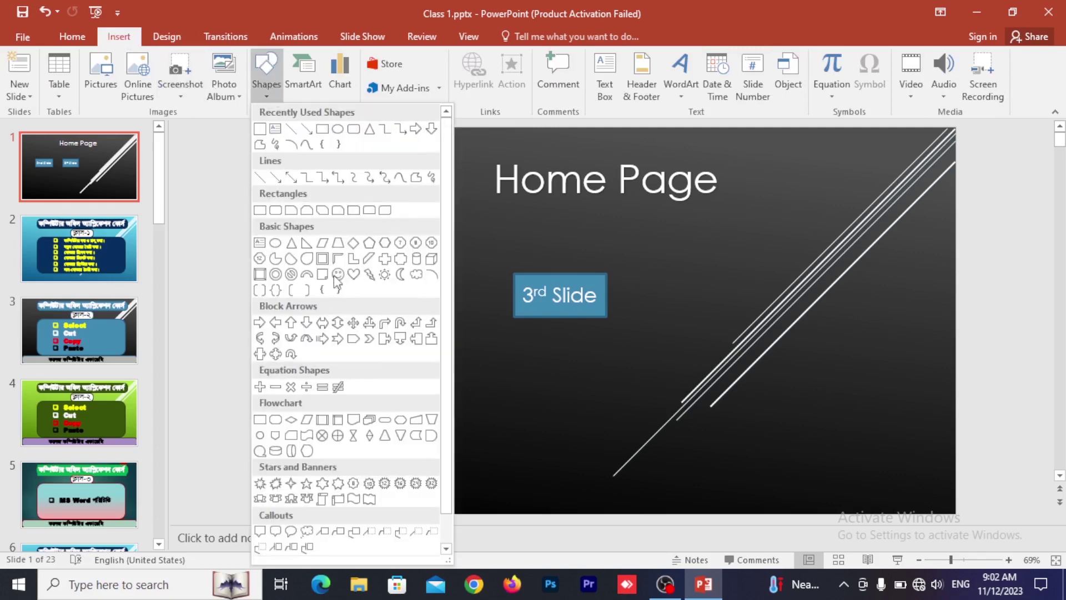
scroll(380, 369, "down", 1)
left_click(432, 550)
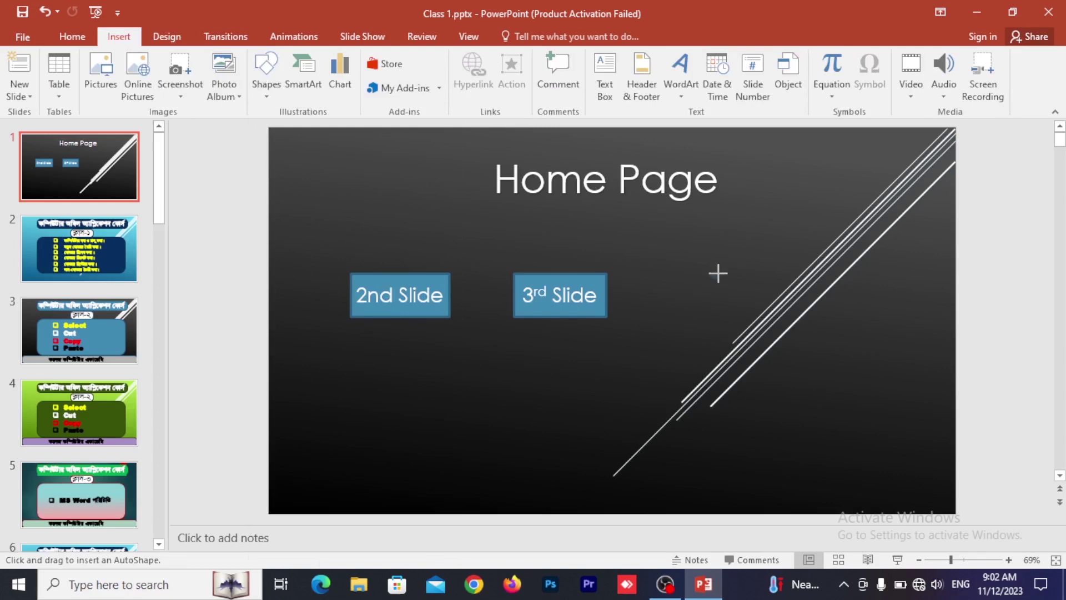
left_click_drag(712, 273, 812, 319)
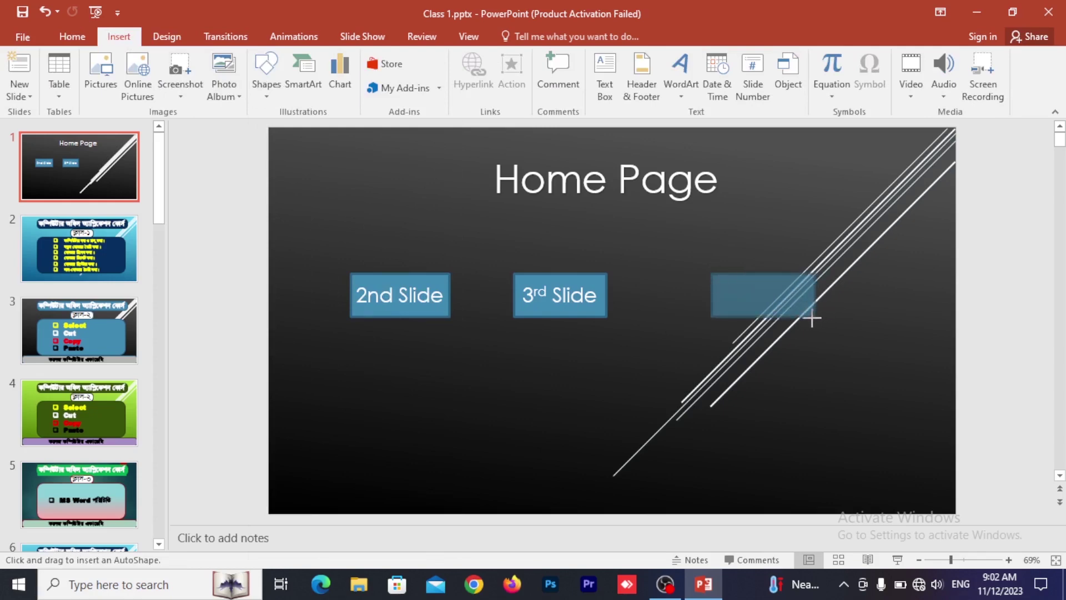
left_click_drag(812, 319, 805, 317)
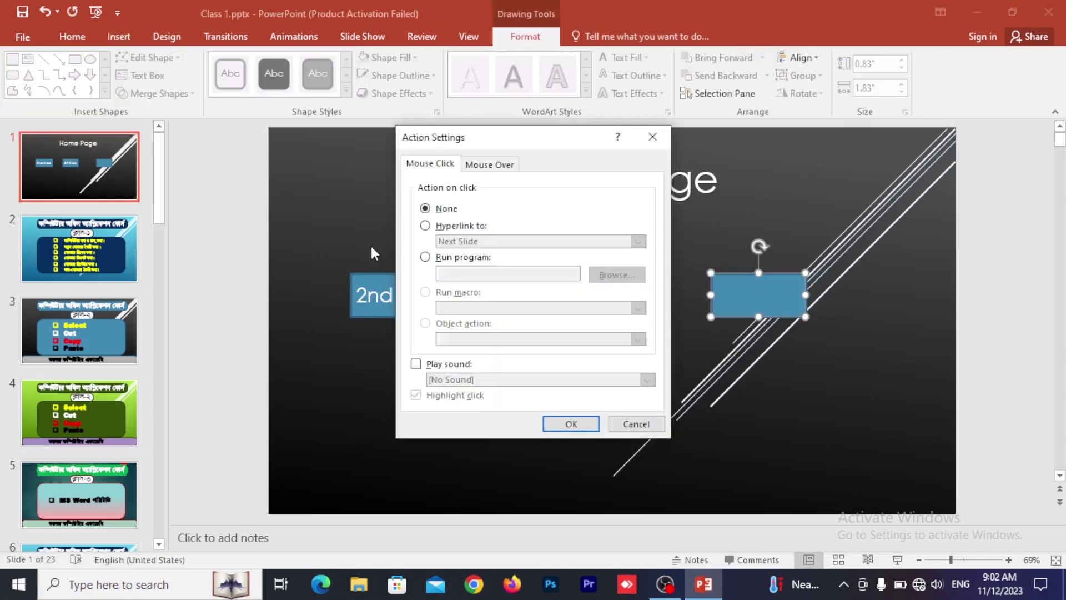
- Set the new button's action to hyperlink to Slide 4
left_click(425, 226)
left_click(638, 241)
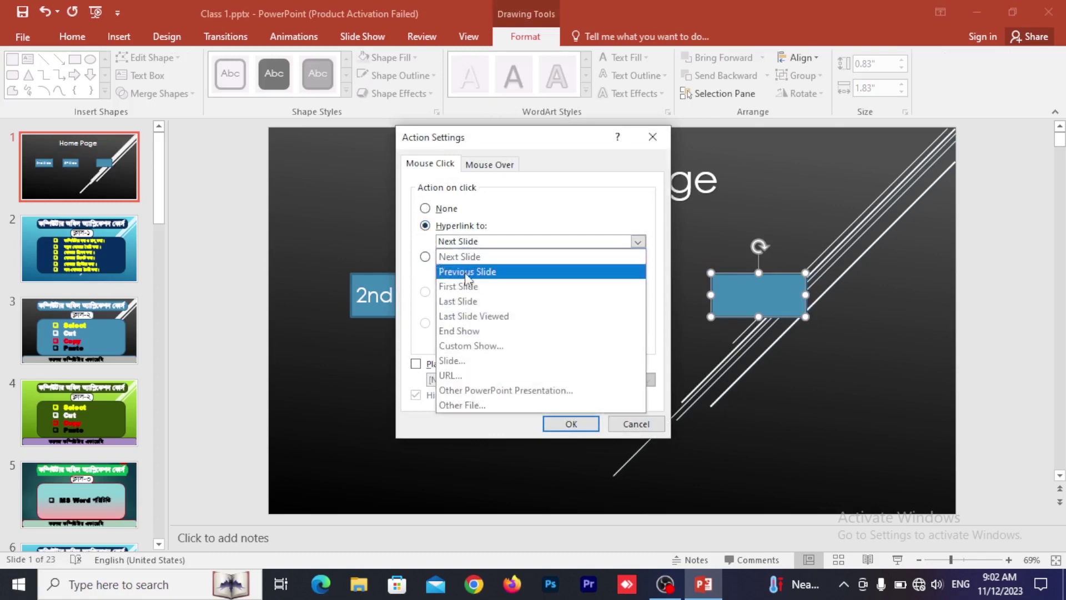
left_click(452, 360)
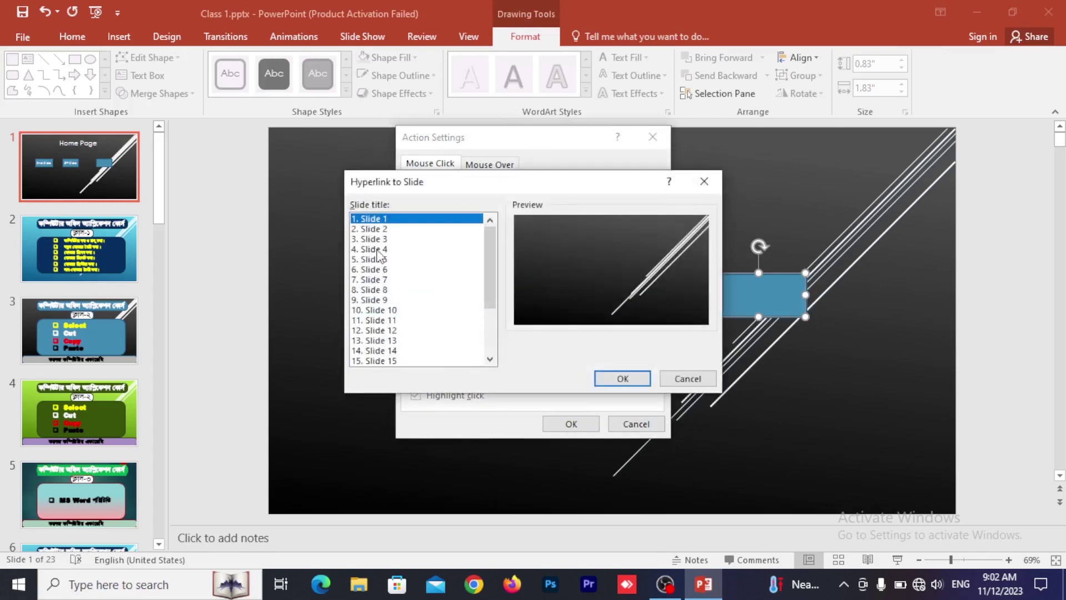
left_click(377, 249)
left_click(622, 379)
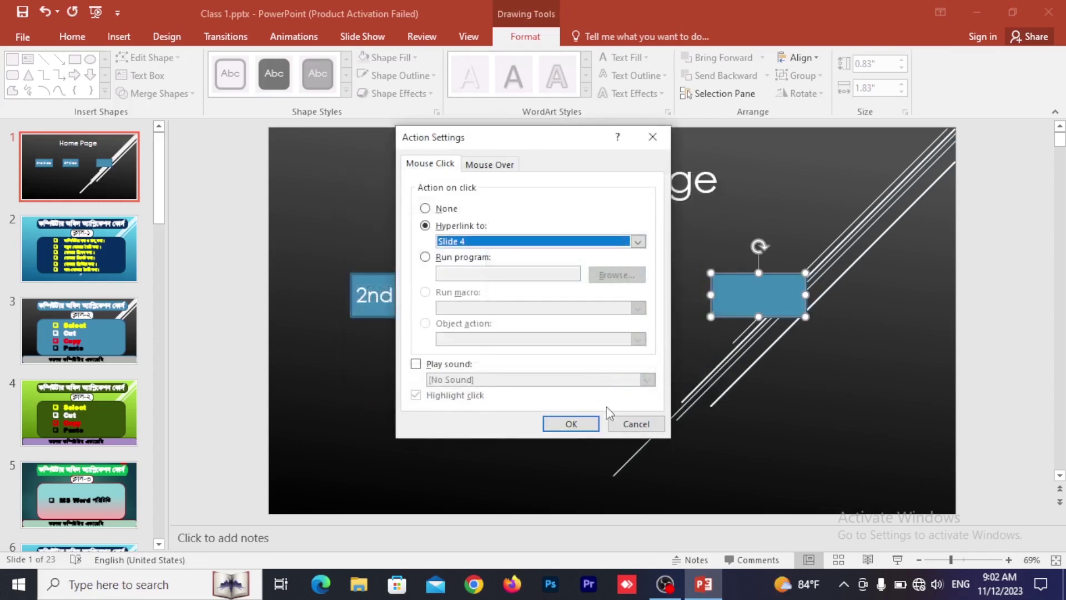
left_click(571, 423)
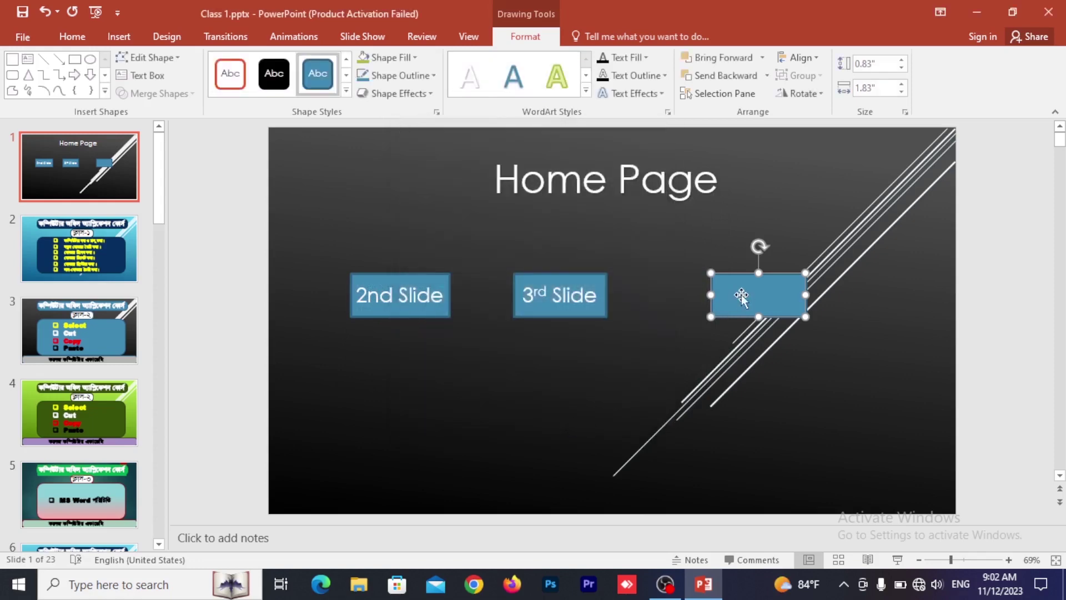
- Label the new box '4th Slide' and enlarge its font
left_click(142, 75)
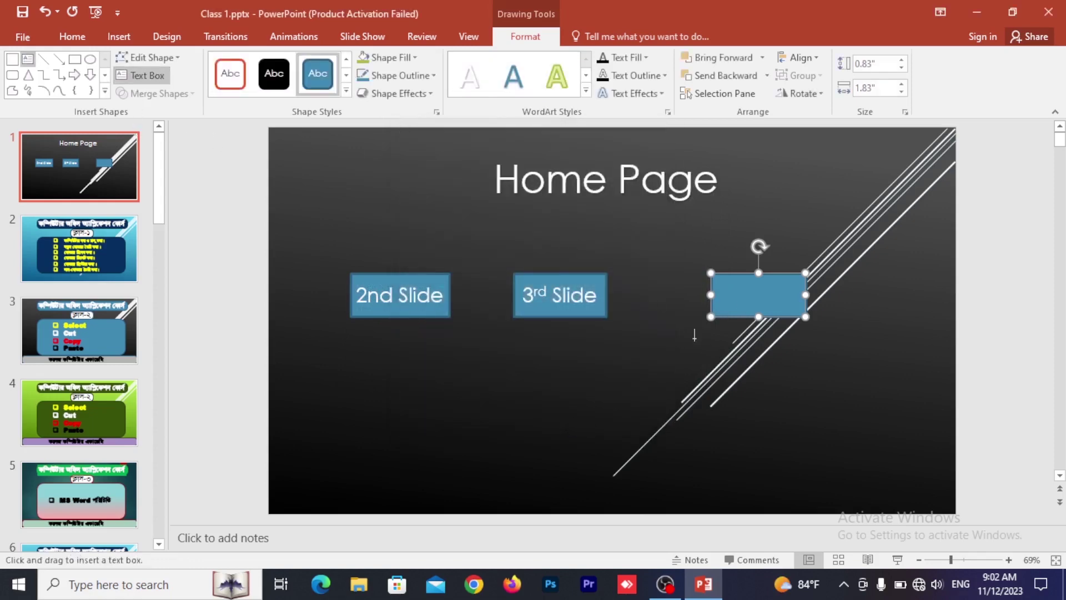
left_click(748, 298)
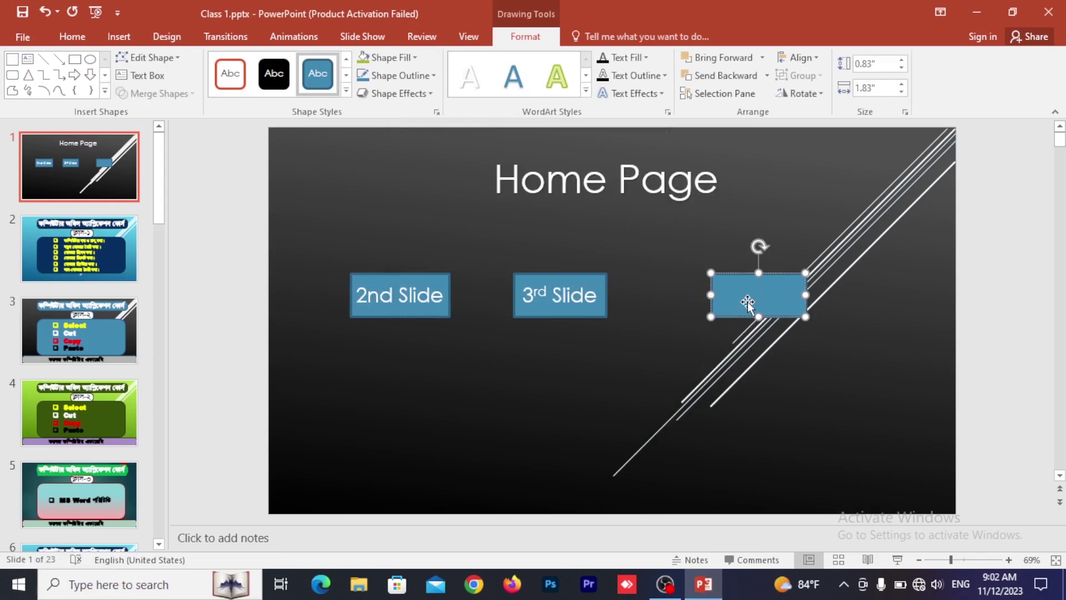
type("4th ")
type("Sli")
type("de")
key("ctrl+a")
key("ctrl+shift+period")
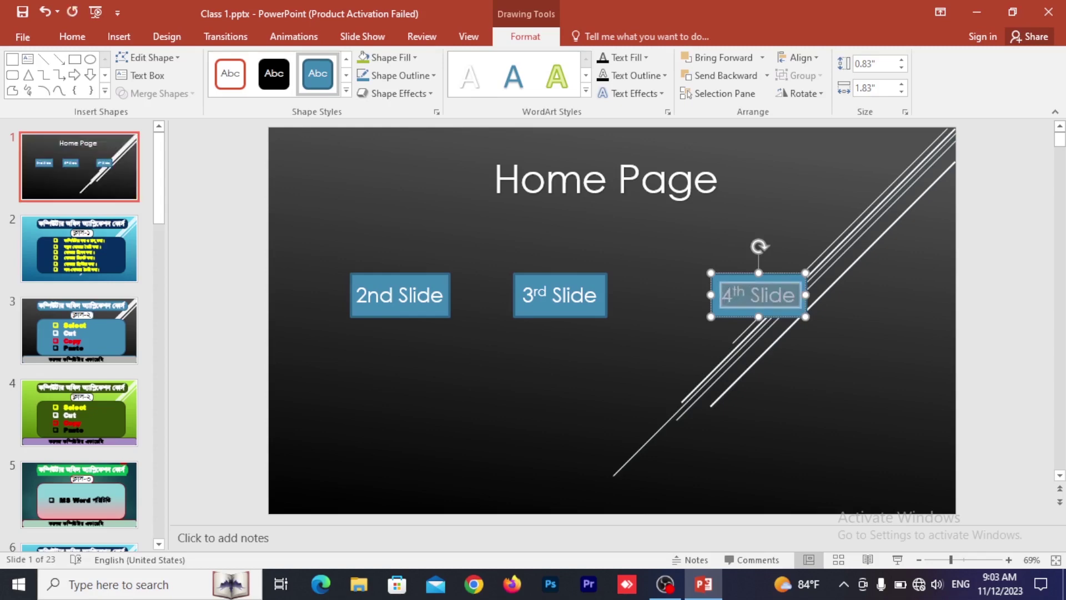
left_click(635, 333)
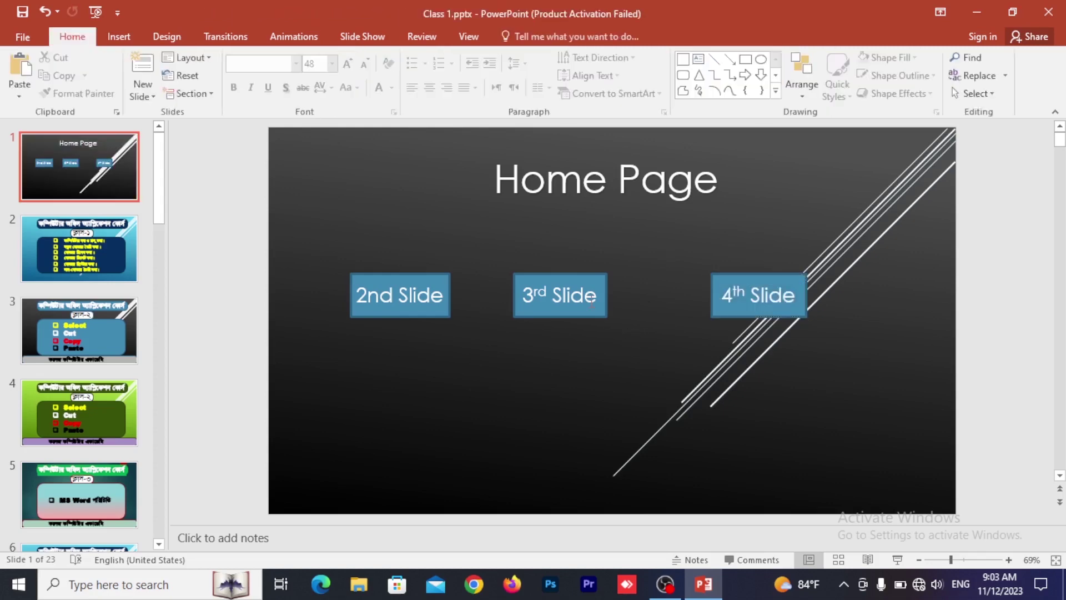
- Move the 3rd Slide box slightly right to even the spacing
left_click(586, 270)
left_click_drag(592, 272, 612, 271)
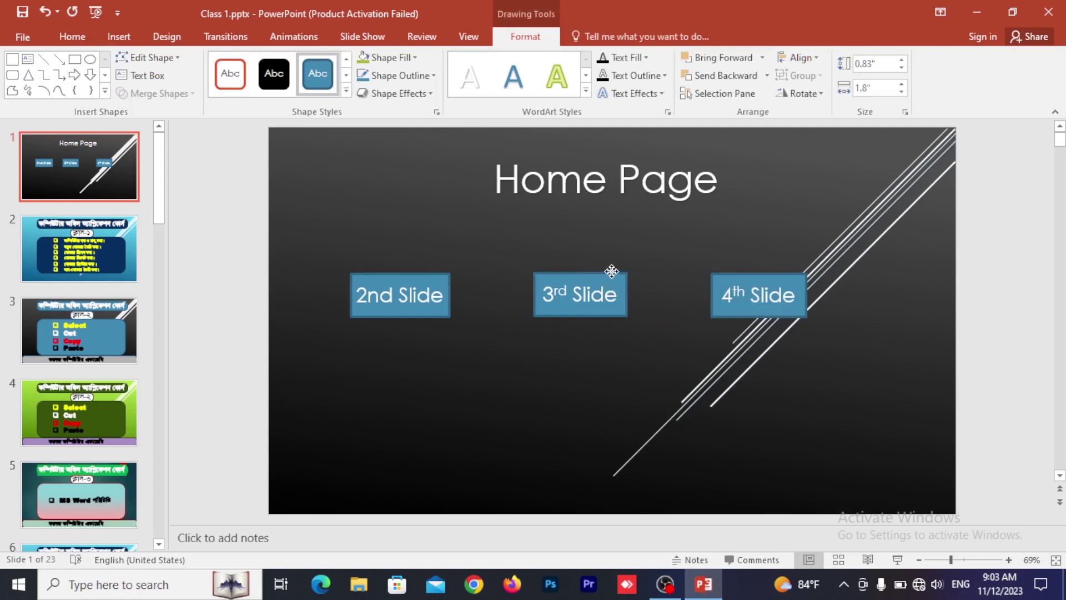
left_click(588, 379)
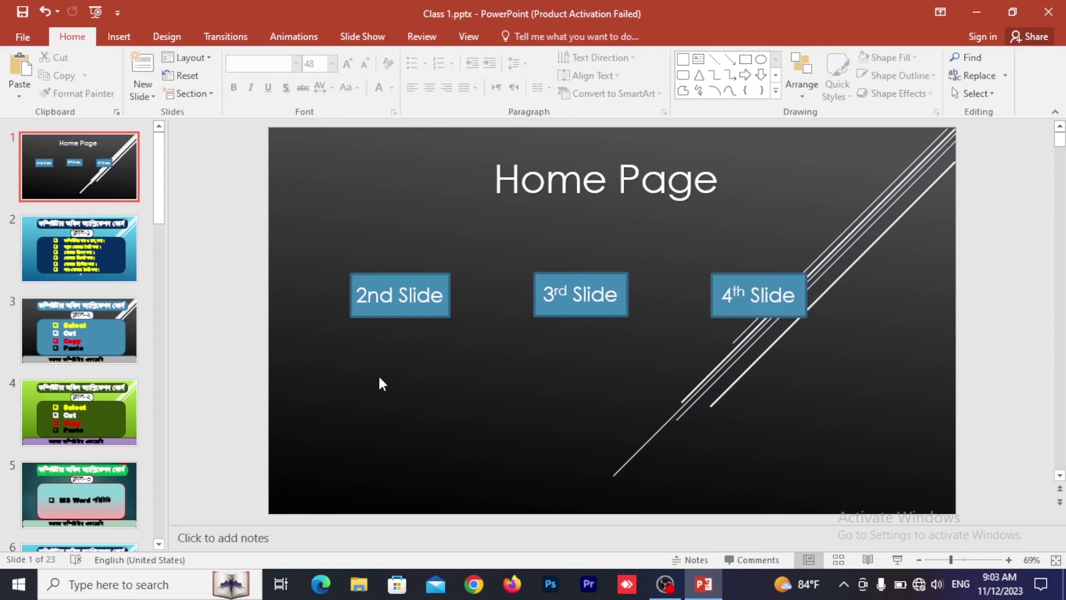
- Draw a custom action button below the 2nd Slide box
left_click(119, 36)
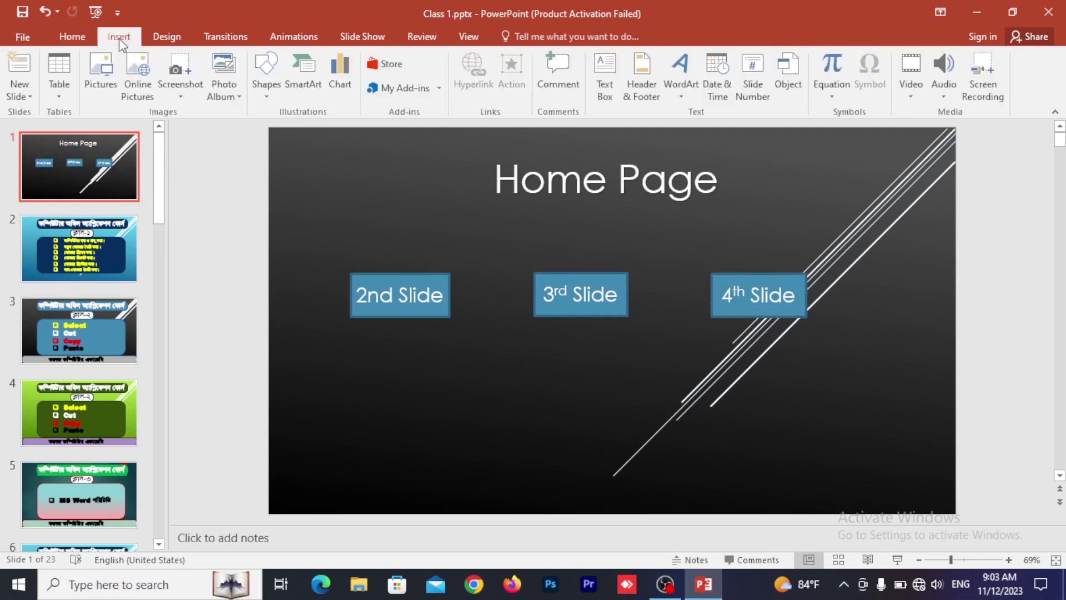
left_click(266, 75)
scroll(384, 483, "down", 1)
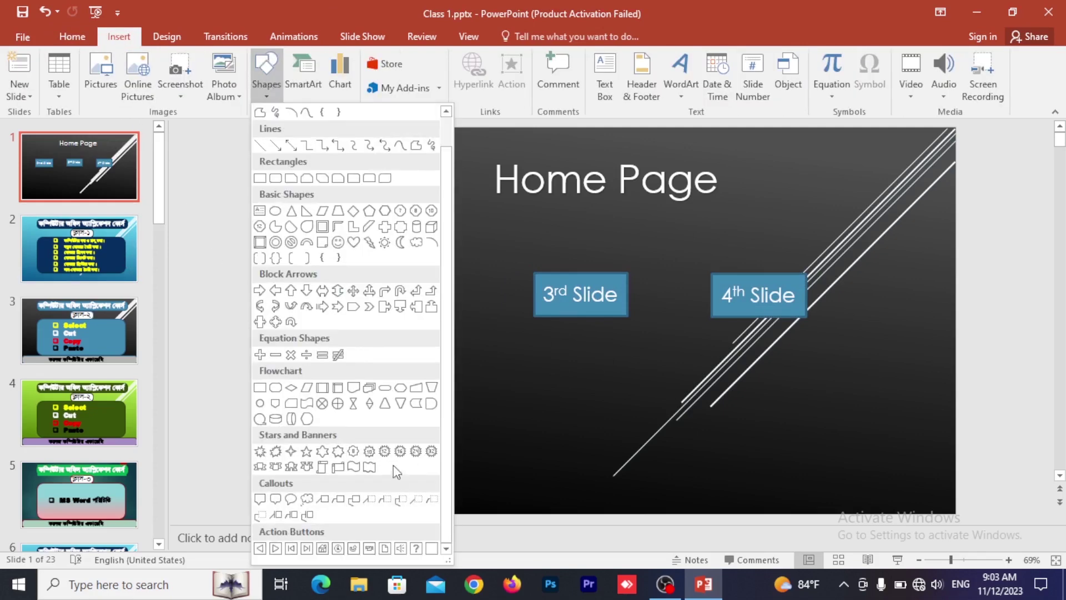
left_click(432, 549)
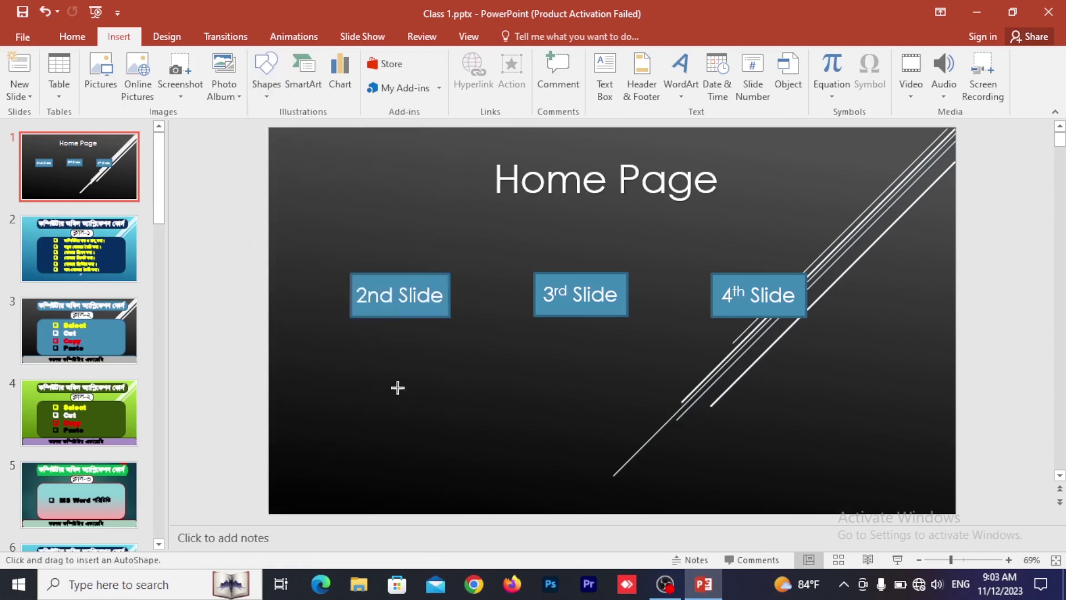
left_click_drag(350, 384, 447, 429)
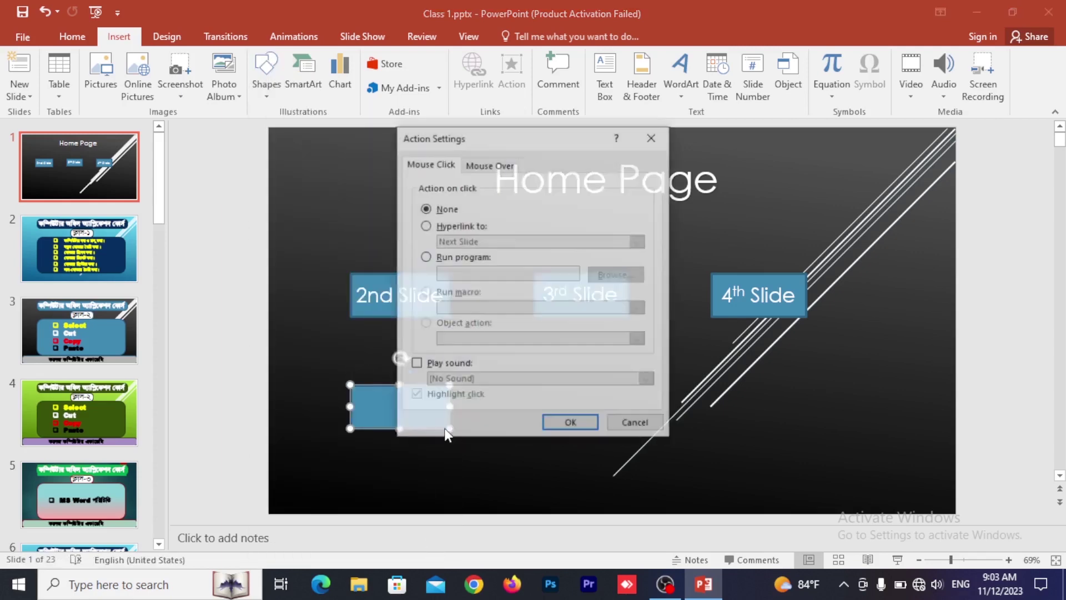
- Set the new button's action to hyperlink to Slide 5
left_click(426, 225)
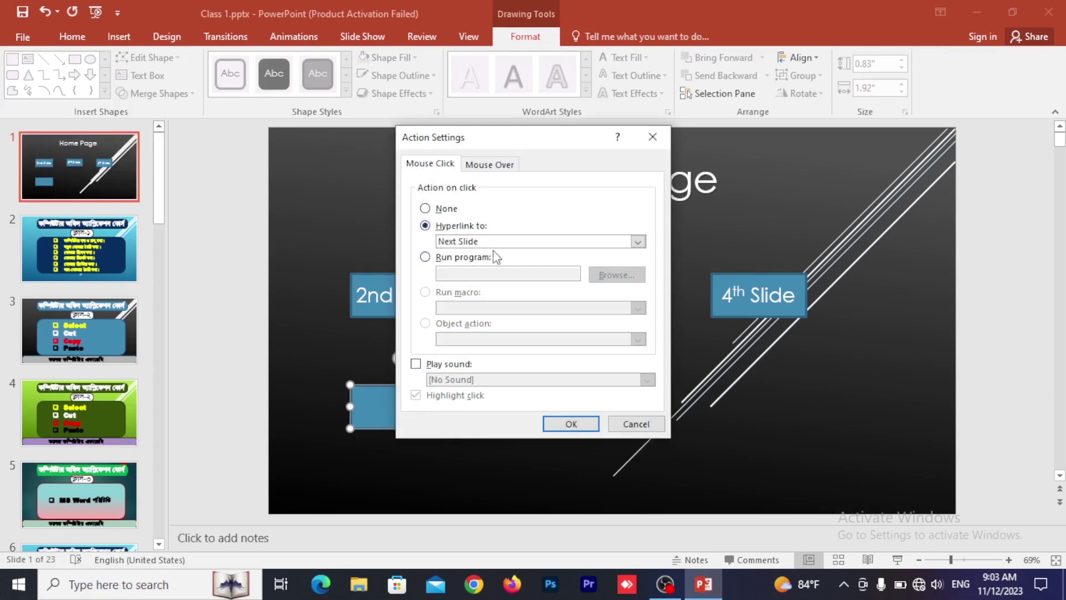
left_click(496, 242)
left_click(497, 360)
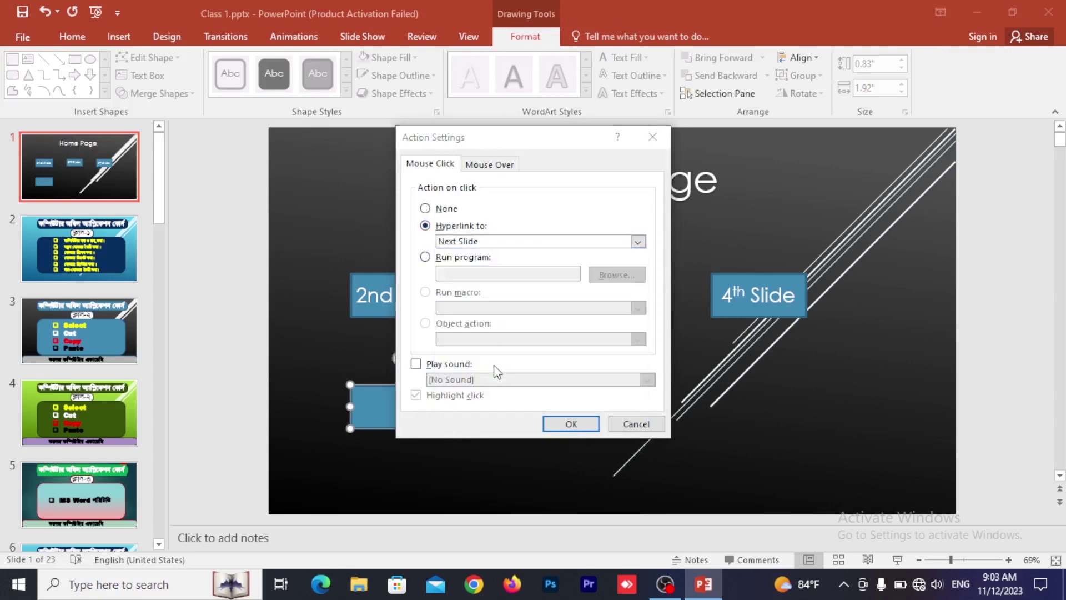
left_click(364, 259)
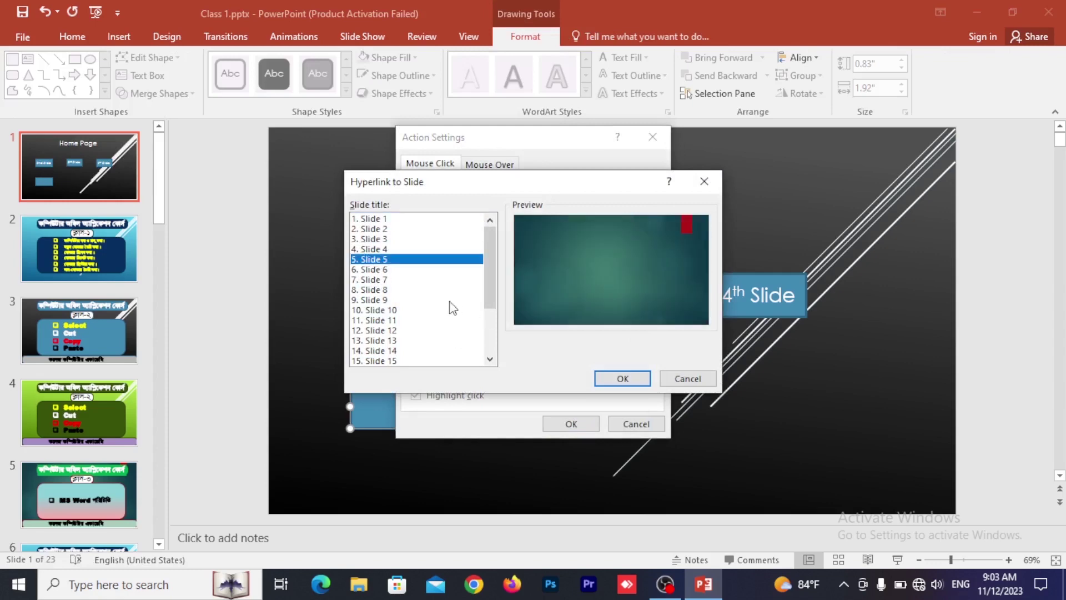
left_click(622, 378)
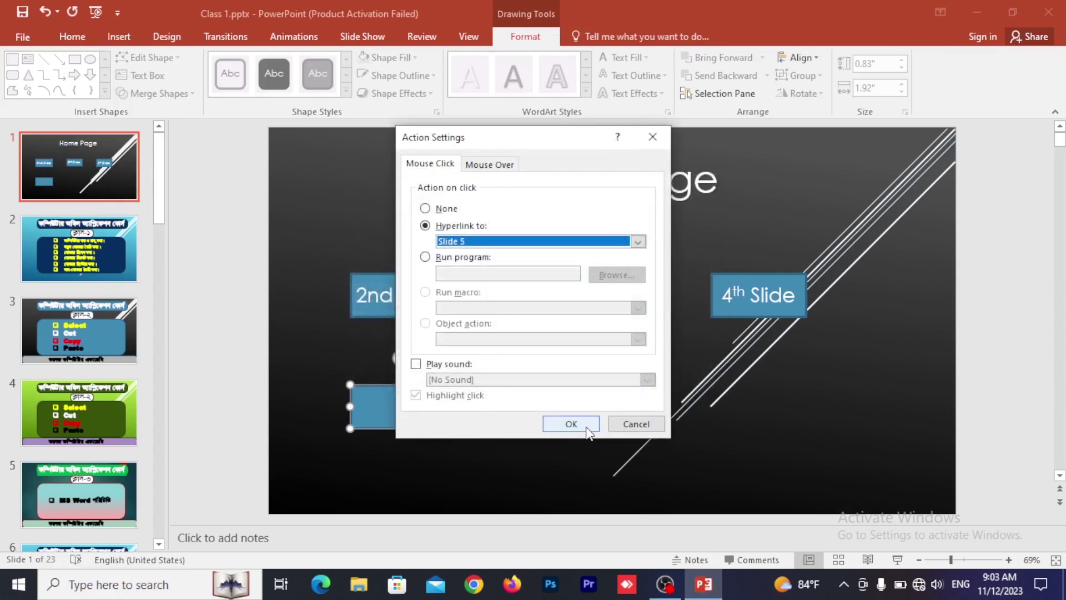
left_click(572, 424)
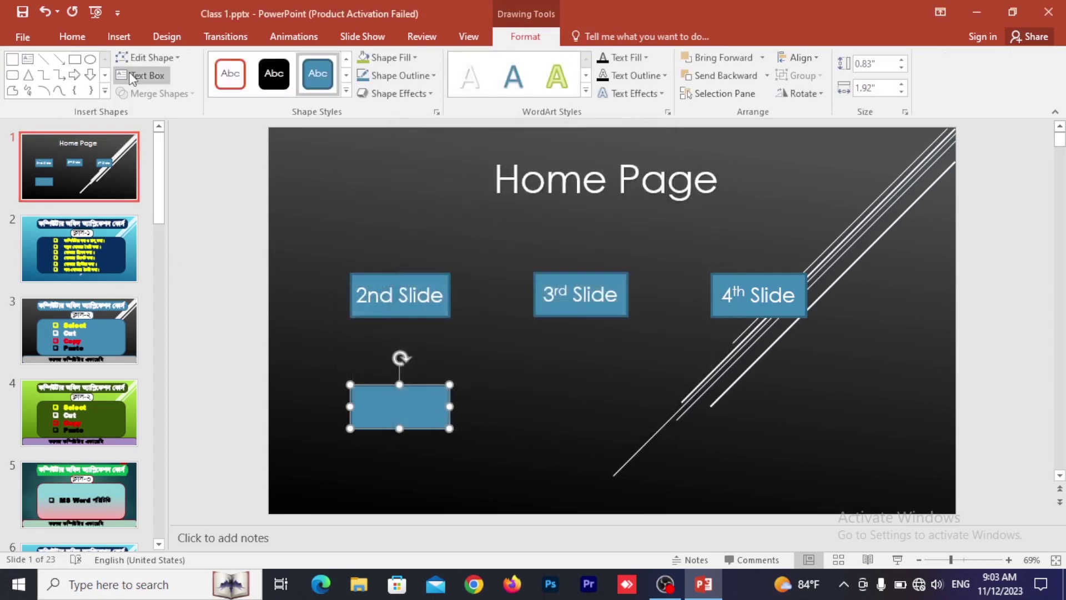
- Label the new button '5th Slide' and enlarge its font
left_click(133, 76)
left_click(385, 414)
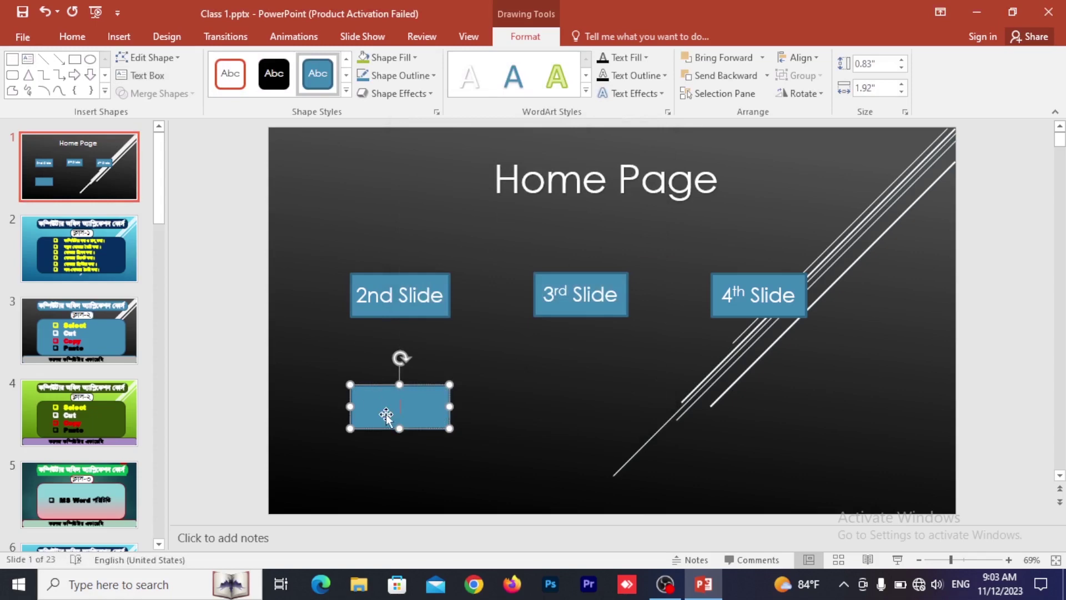
type("5th ")
type("Slide")
key("ctrl+a")
key("ctrl+shift+period")
key("ctrl+shift+period")
key("ctrl+shift+period")
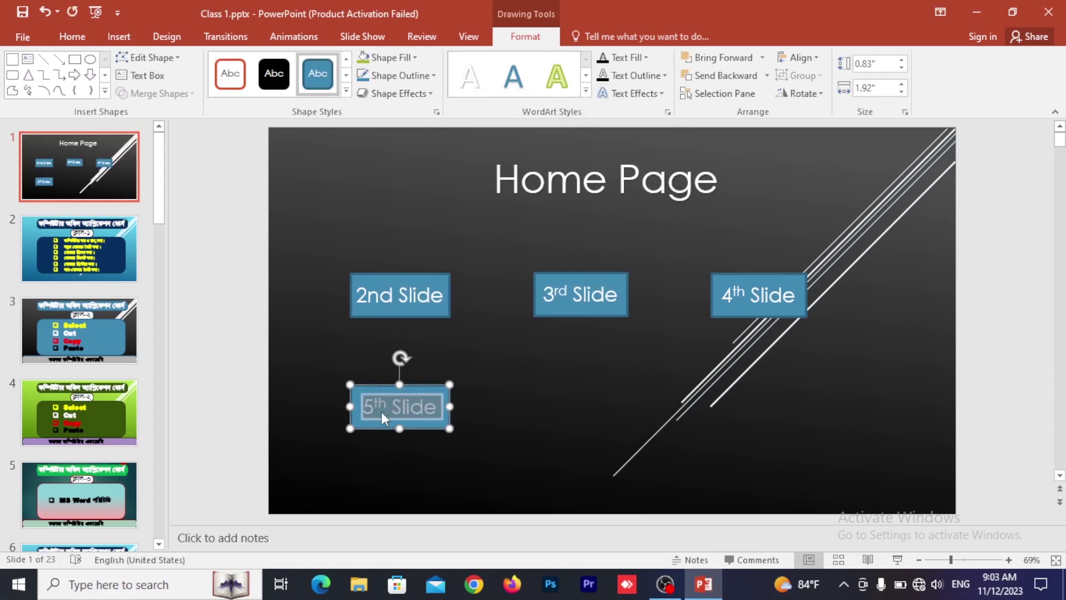
- Move the 5th Slide button right so it sits centred below 3rd Slide
left_click(635, 371)
left_click(417, 394)
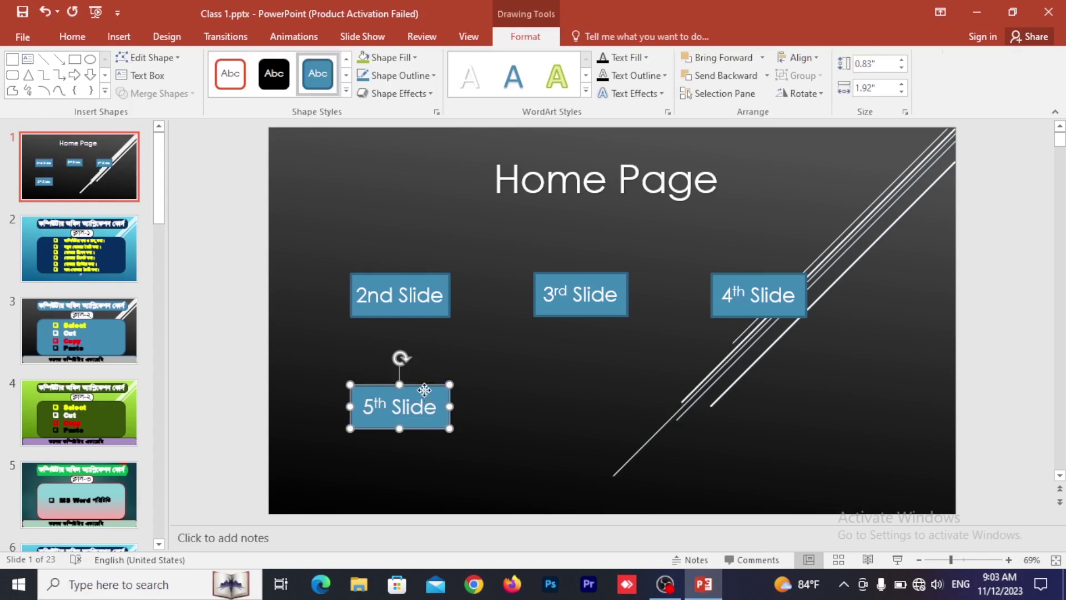
left_click_drag(424, 389, 605, 389)
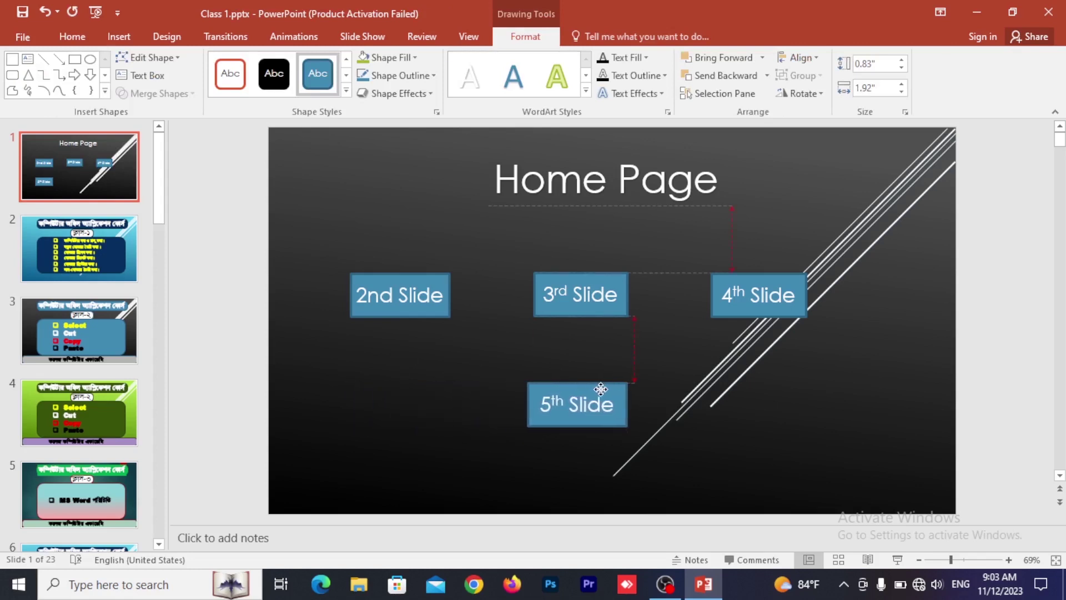
left_click(459, 378)
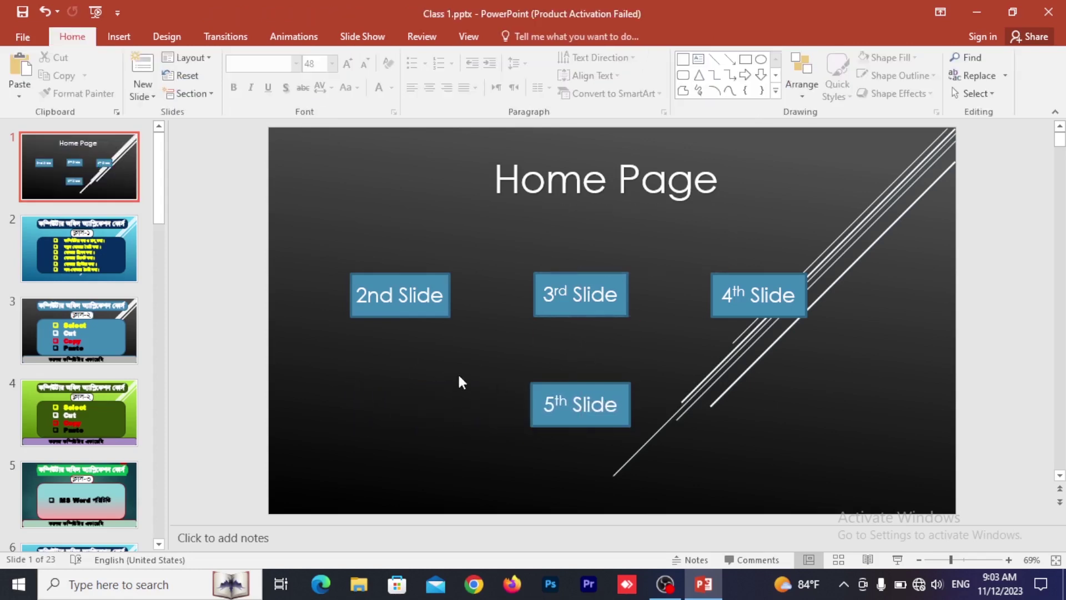
left_click_drag(308, 214, 828, 451)
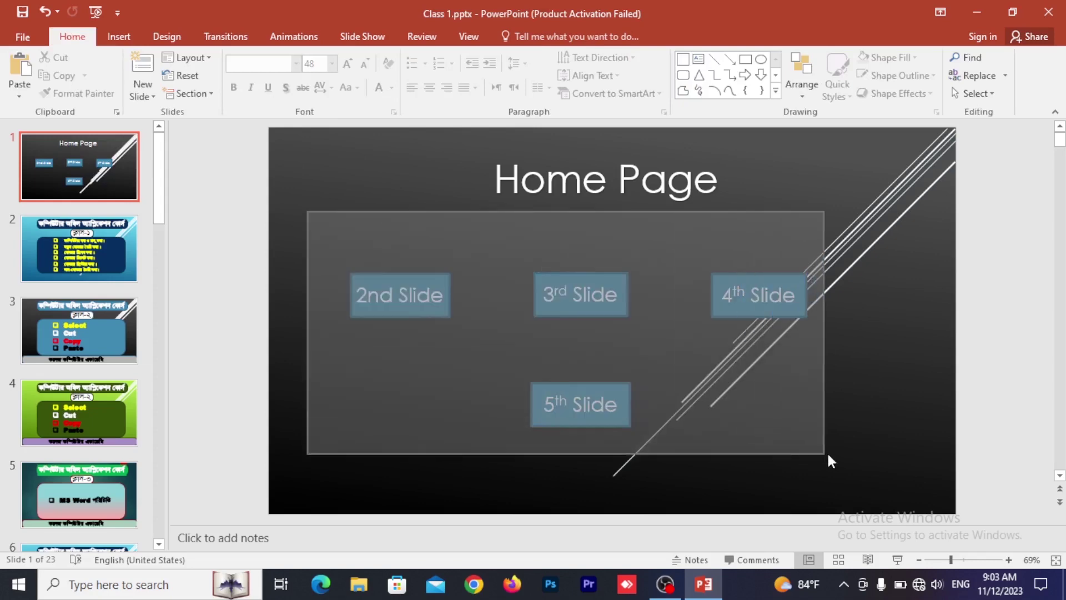
left_click(816, 408)
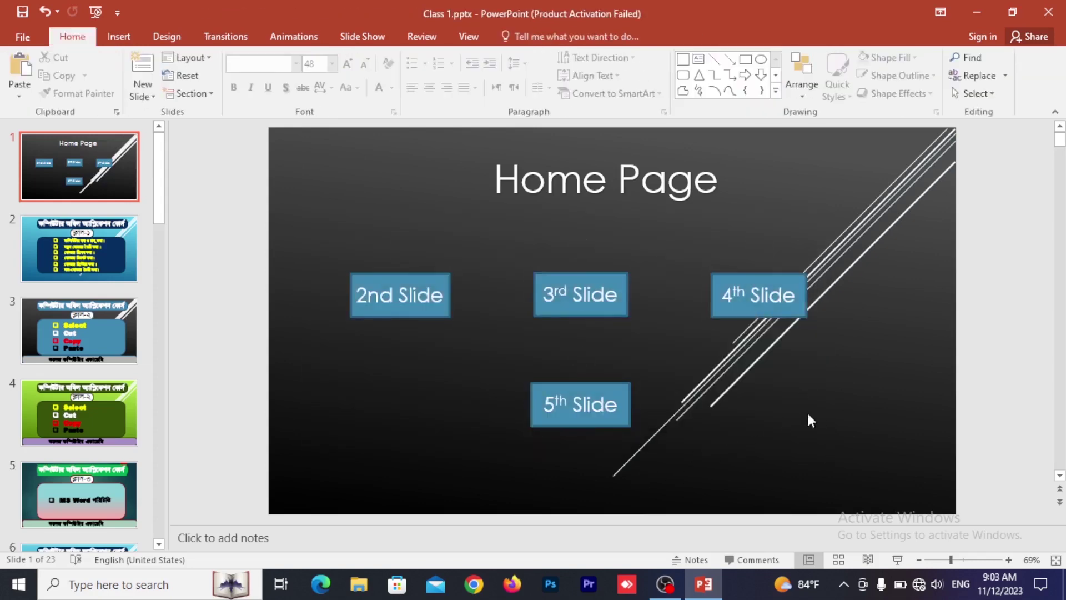
- Change the 2nd, 3rd, 4th and 5th Slide buttons to the Rounded Rectangle shape
left_click_drag(886, 445, 322, 257)
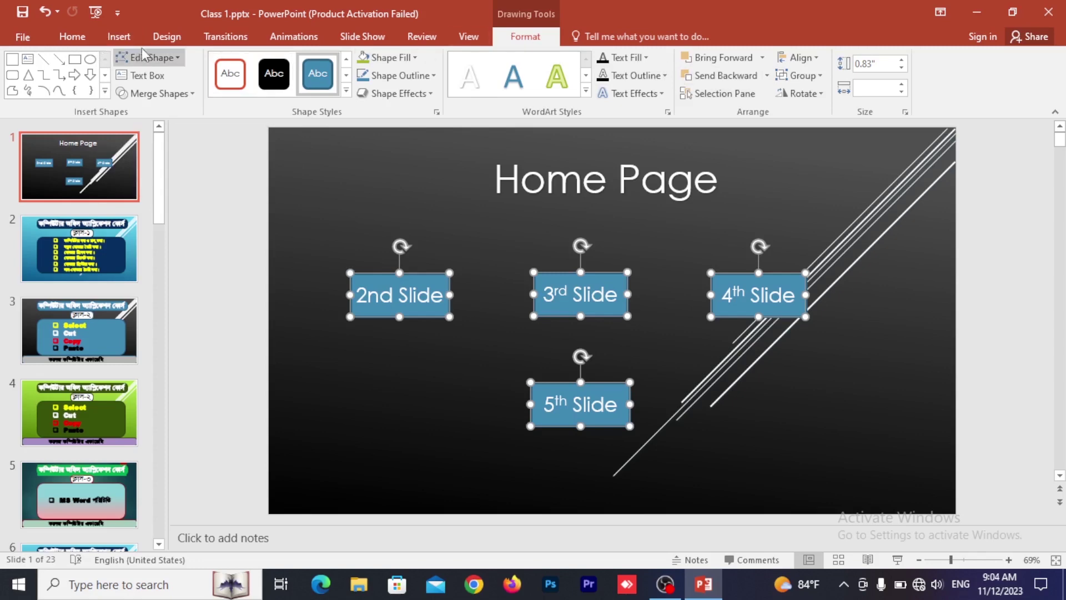
left_click(168, 58)
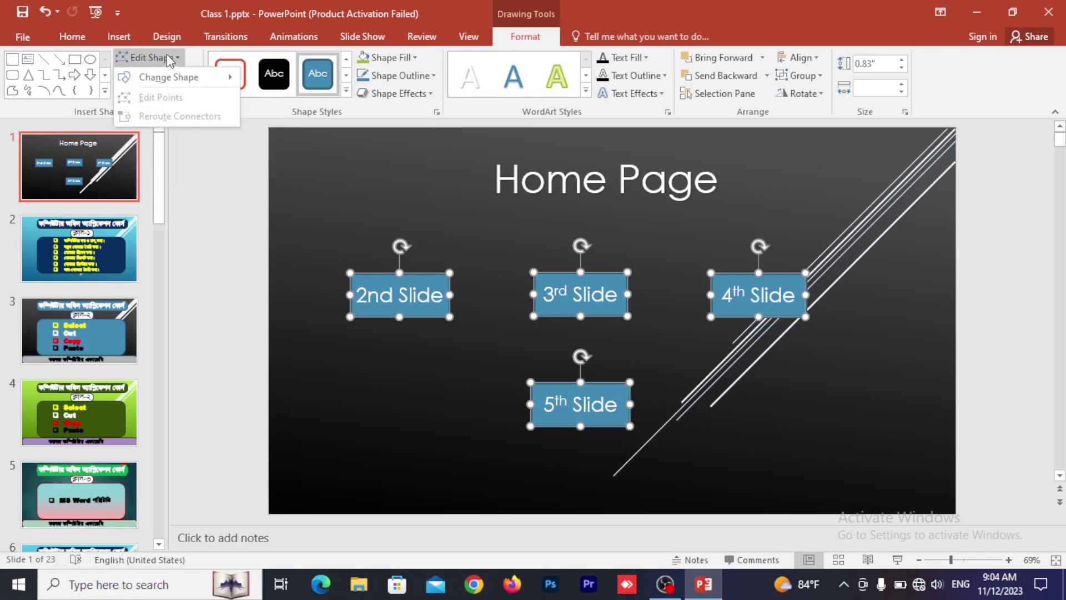
mouse_move(169, 76)
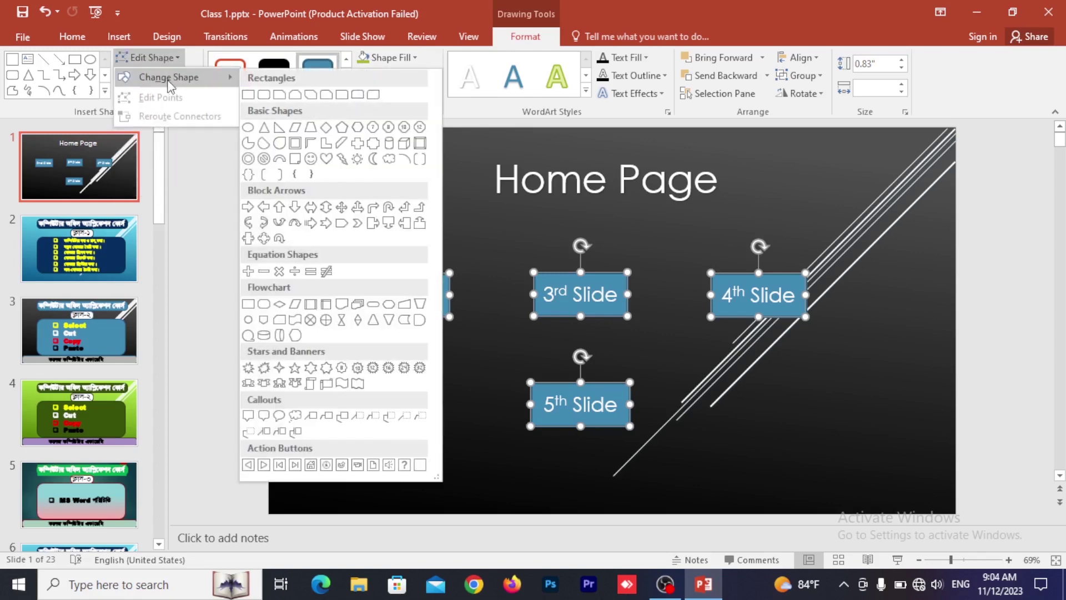
left_click(268, 95)
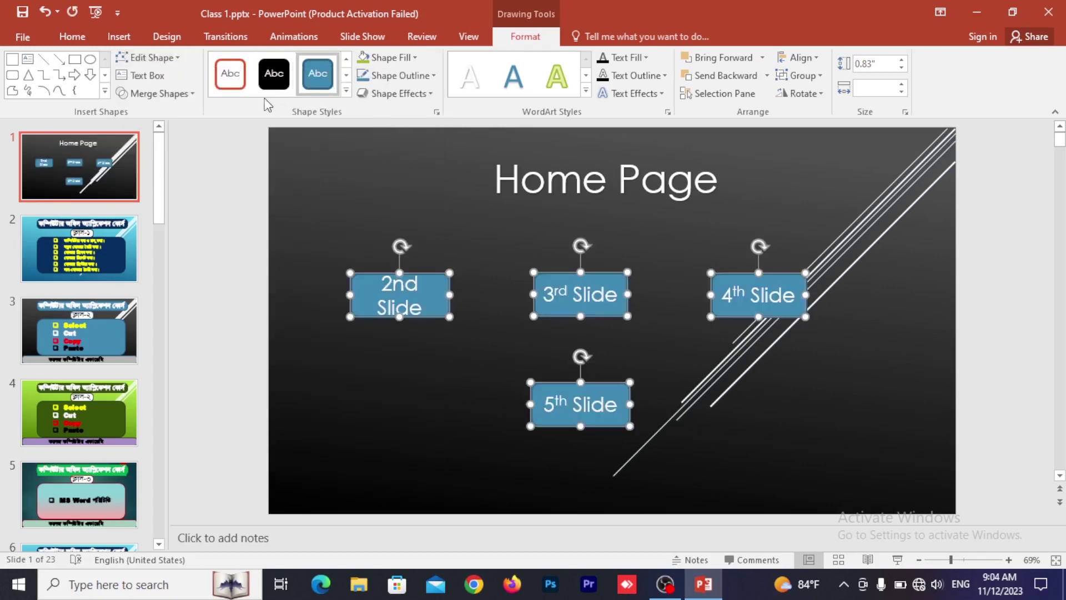
left_click(447, 383)
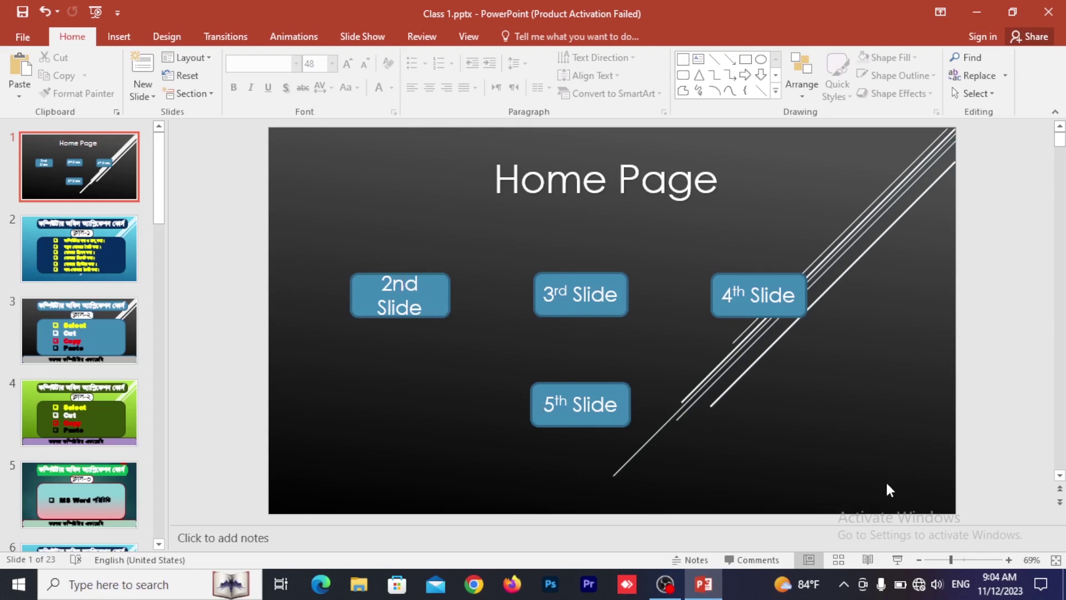
- Run the slide show, try the 2nd Slide link, exit, and select slide 2
key("F5")
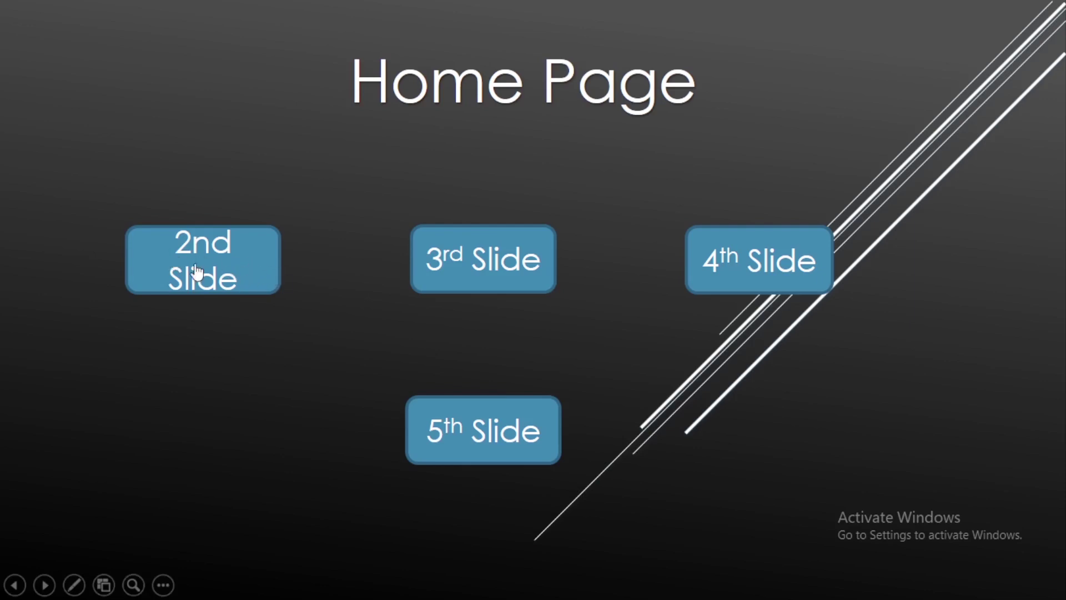
left_click(227, 257)
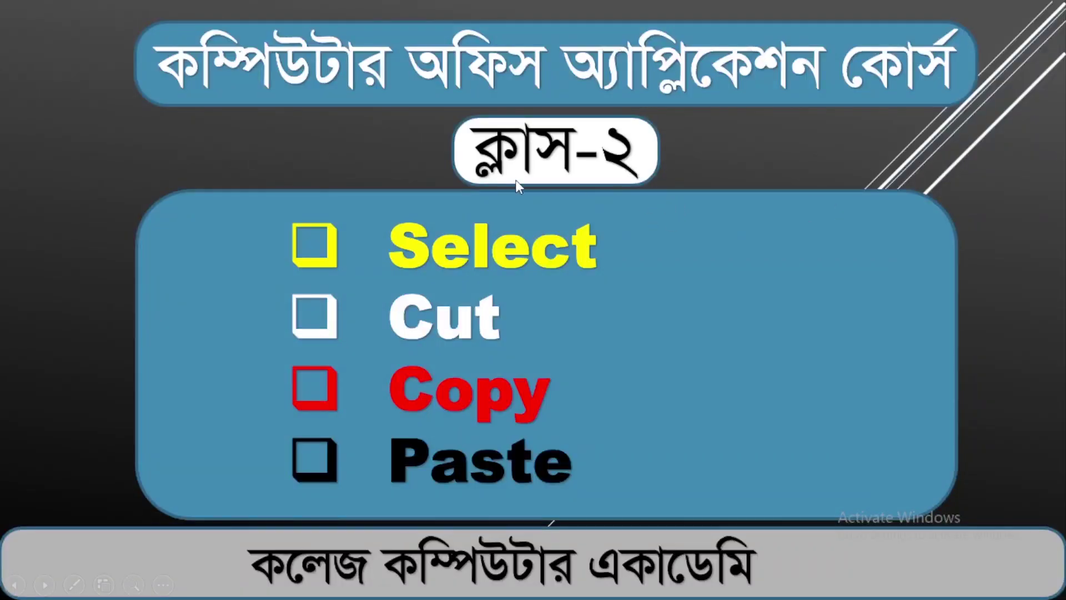
key("Escape")
left_click(88, 251)
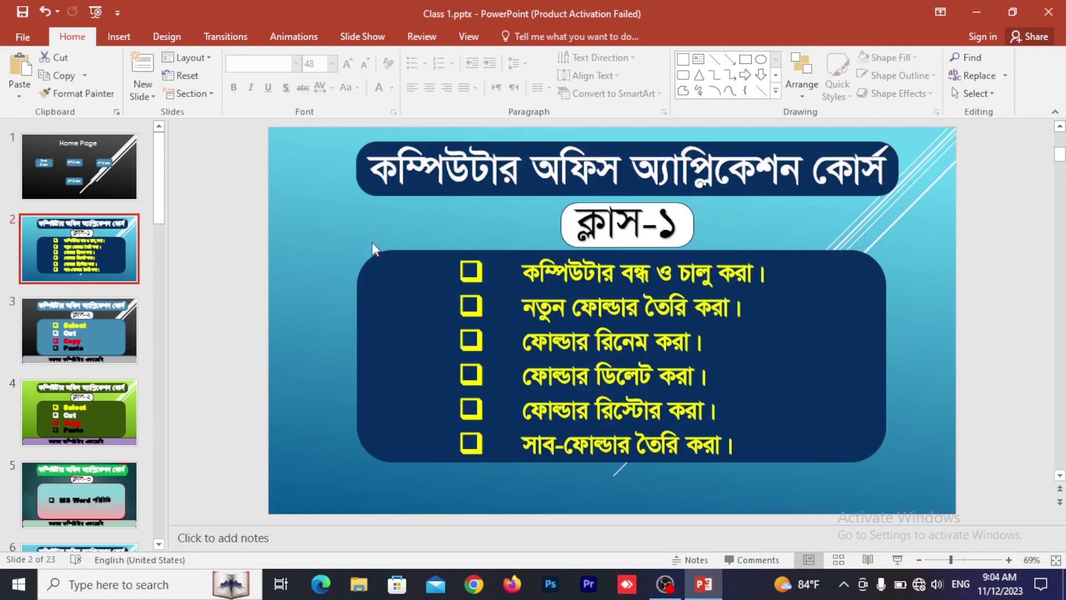
- Draw a custom action button at the upper left of slide 2
left_click(124, 45)
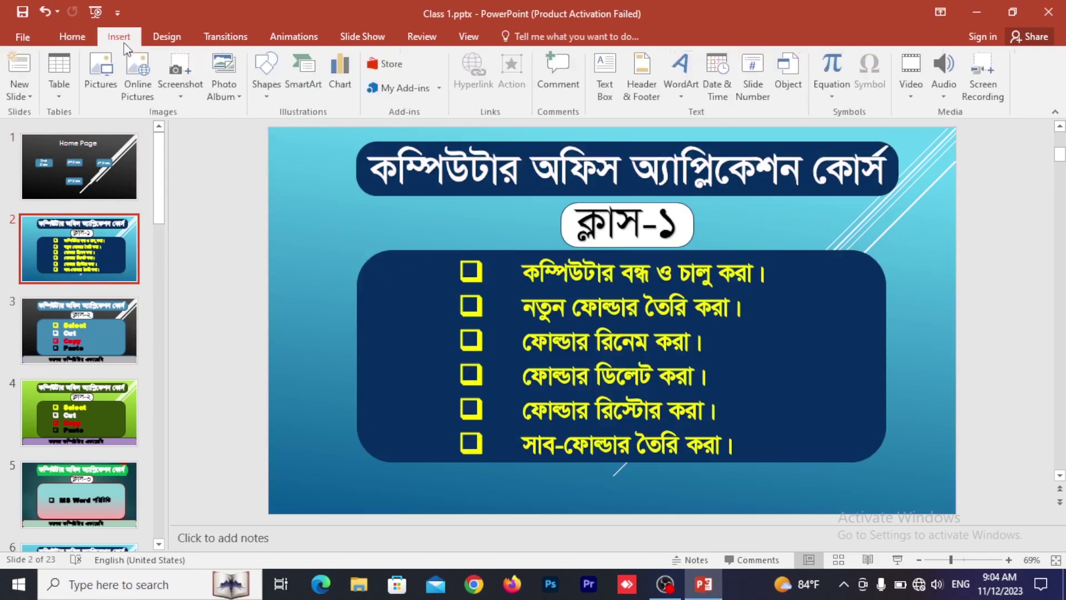
left_click(270, 97)
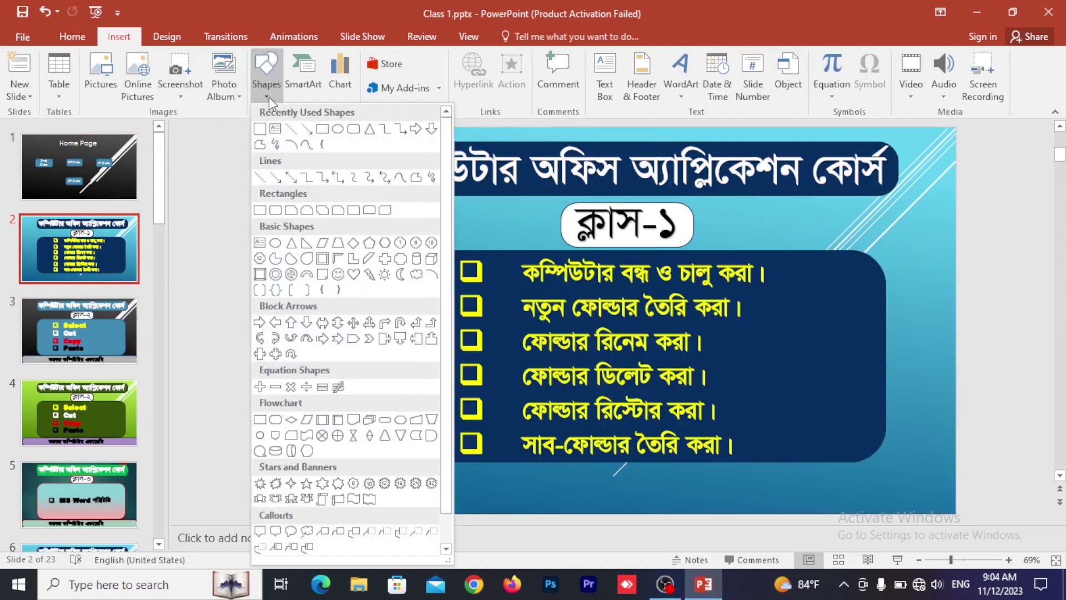
scroll(364, 549, "down", 1)
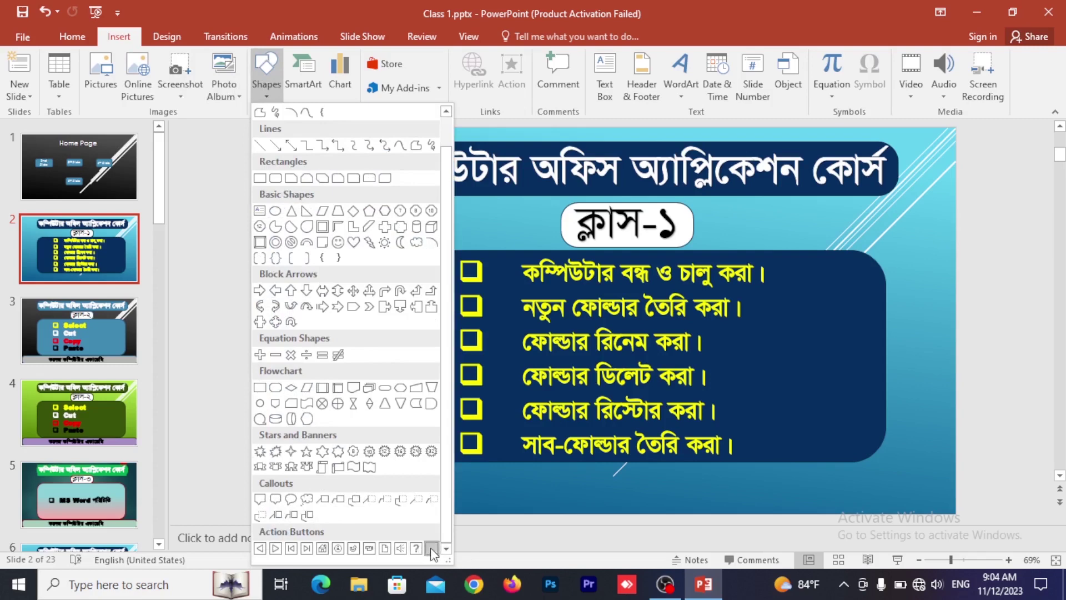
left_click(432, 548)
left_click_drag(294, 203, 362, 243)
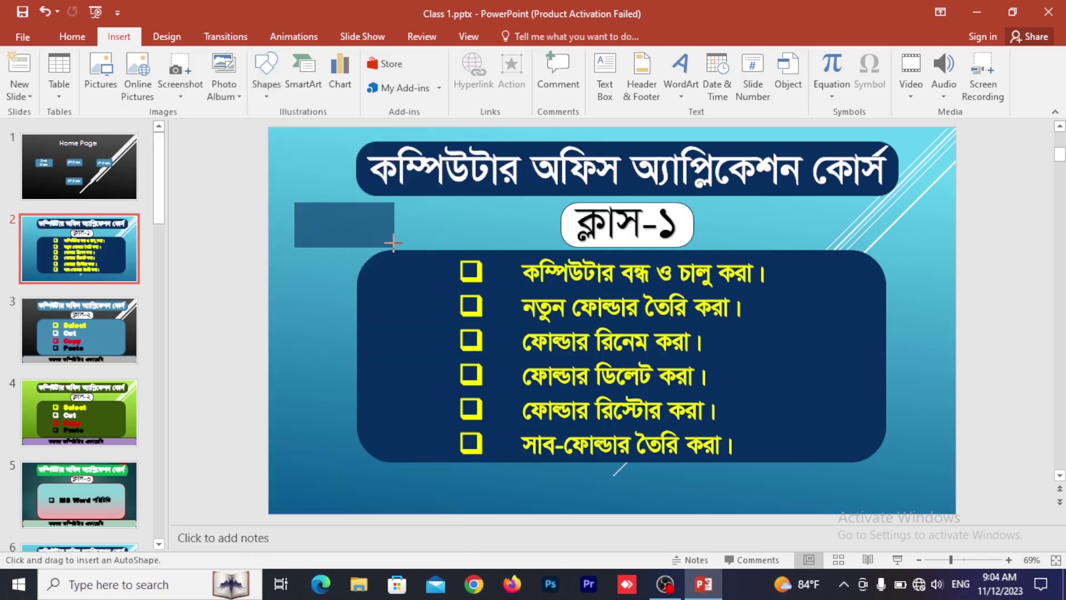
left_click_drag(362, 244, 393, 247)
- Set the button's action to hyperlink to First Slide
left_click(425, 225)
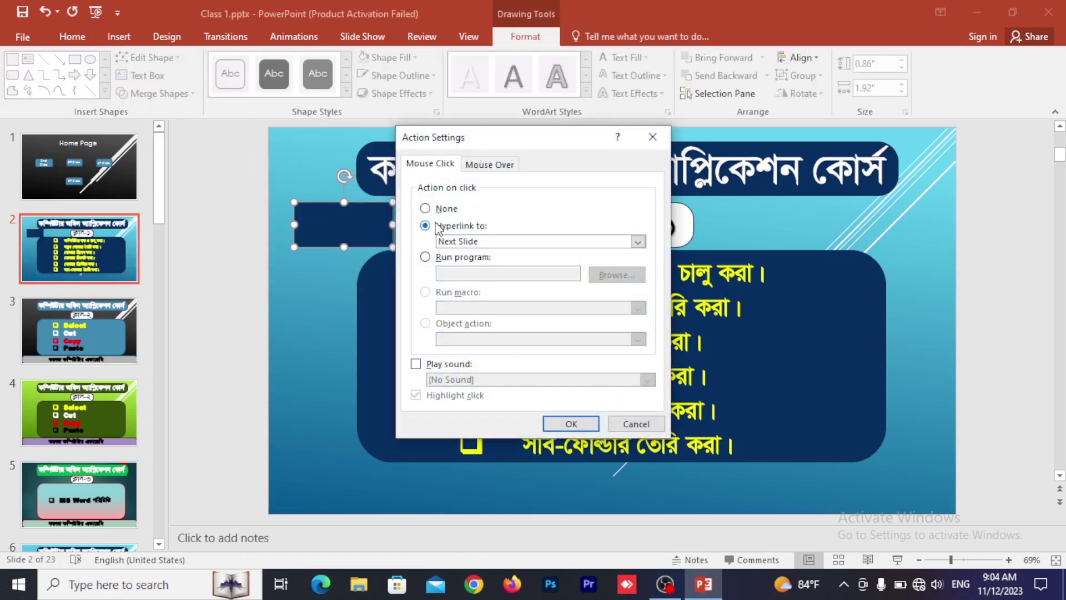
left_click(474, 242)
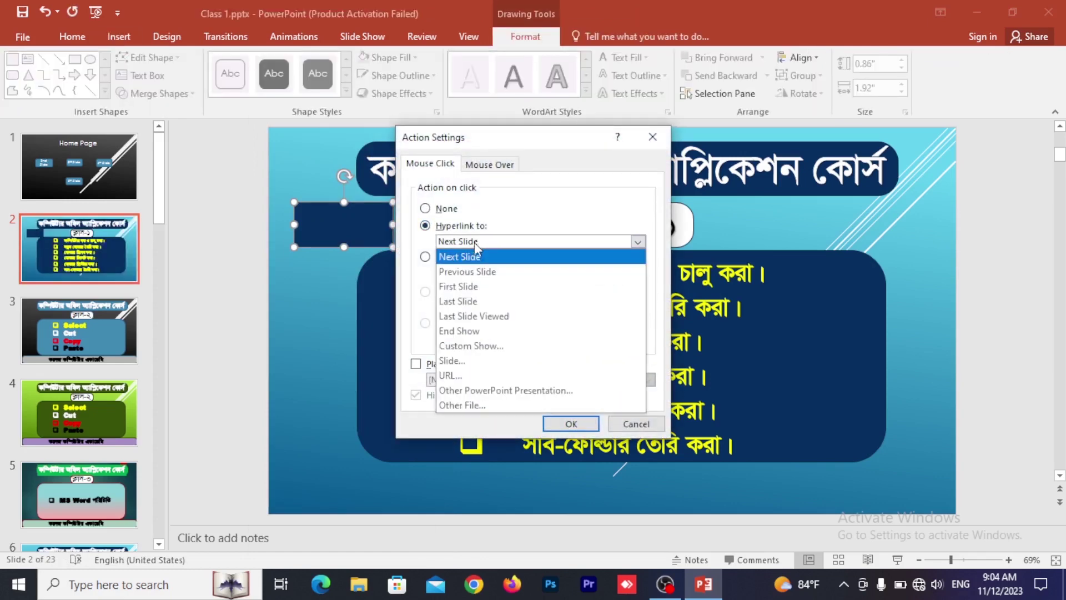
left_click(481, 288)
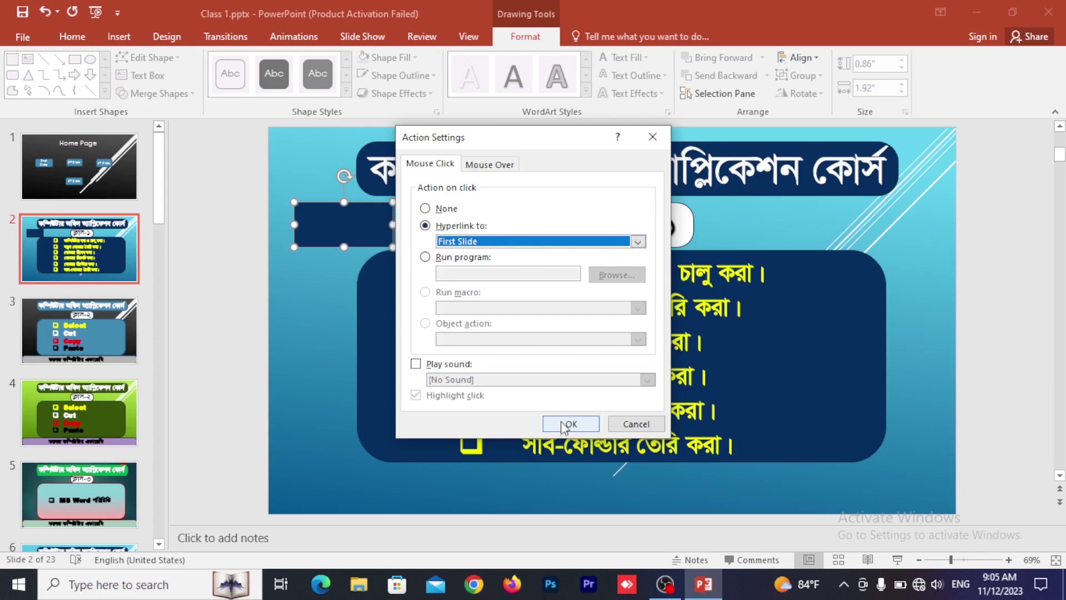
left_click(567, 424)
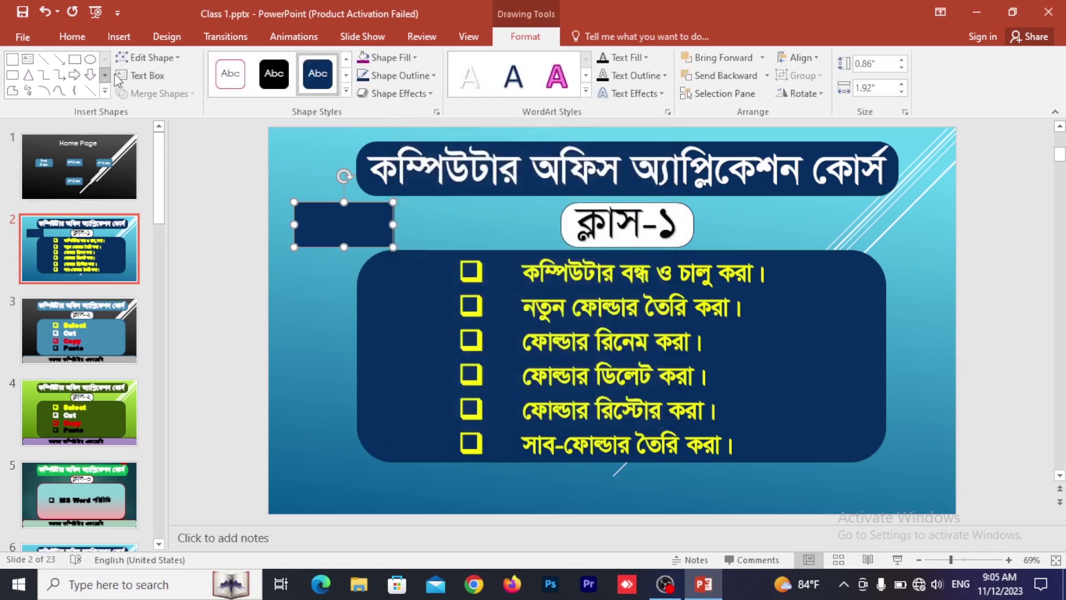
- Label the new button '1st Slide' and enlarge its font
left_click(139, 75)
left_click(337, 227)
type("1st ")
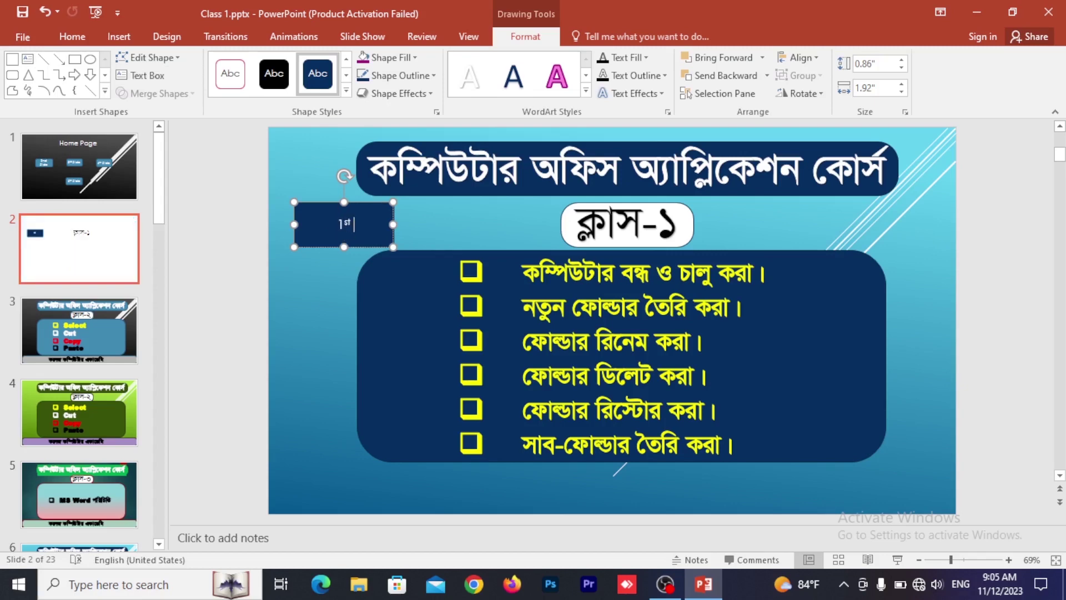
type("S")
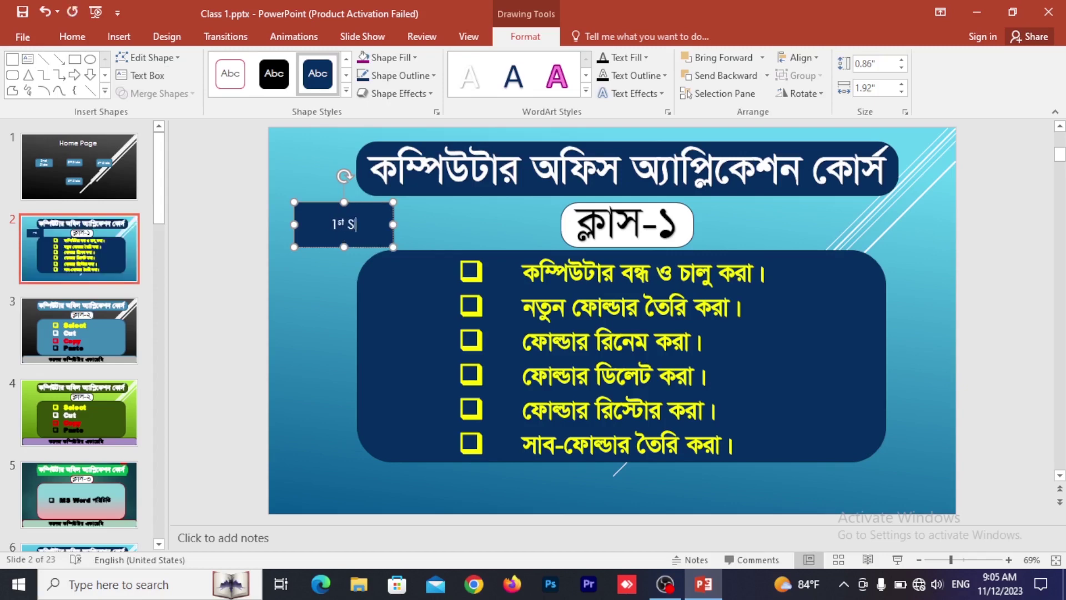
type("lide")
key("ctrl+a")
key("ctrl+shift+period")
key("ctrl+shift+period")
key("ctrl+shift+period")
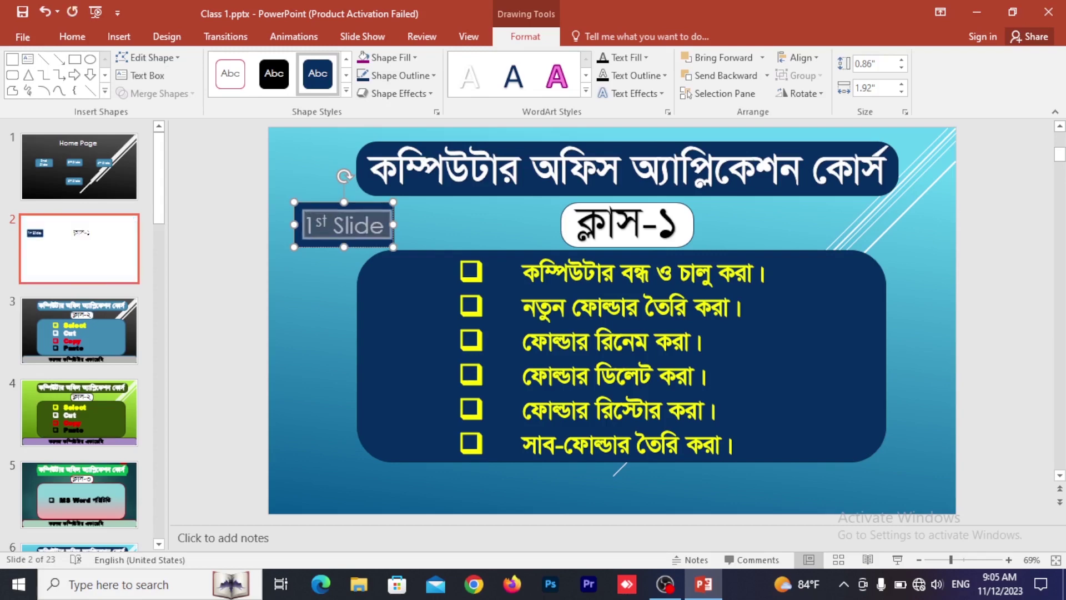
left_click(322, 287)
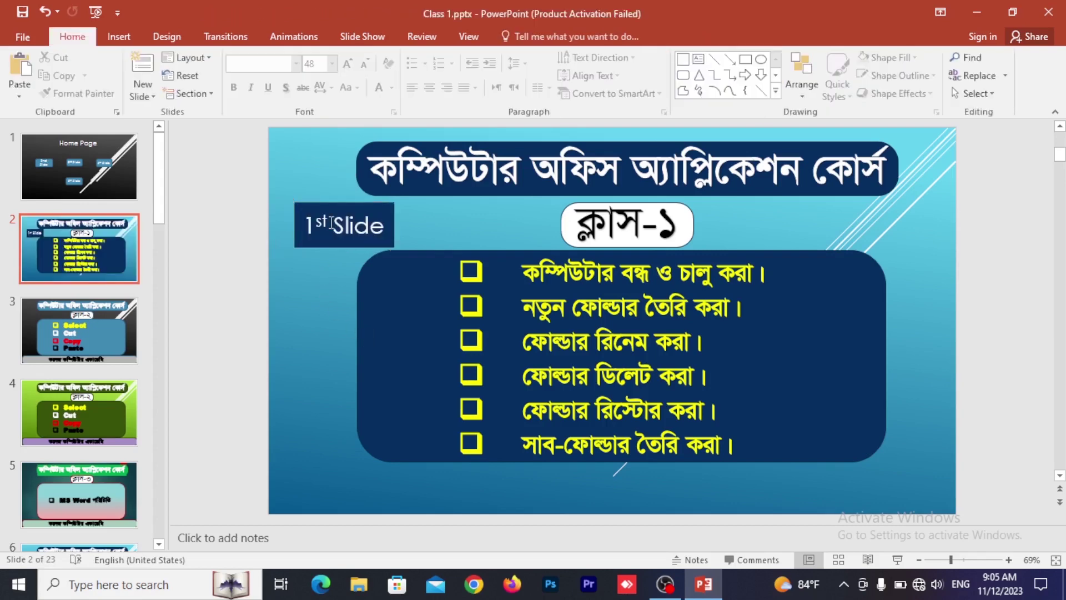
- Make the 1st Slide button a rounded rectangle and centre it below the checklist
left_click(333, 203)
left_click(148, 57)
mouse_move(169, 76)
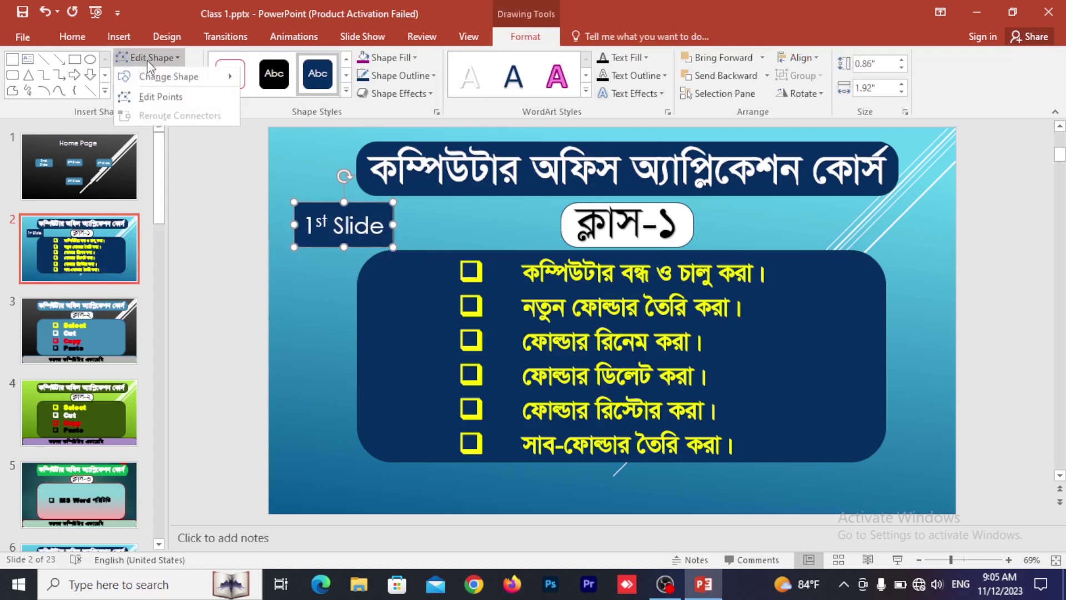
left_click(271, 98)
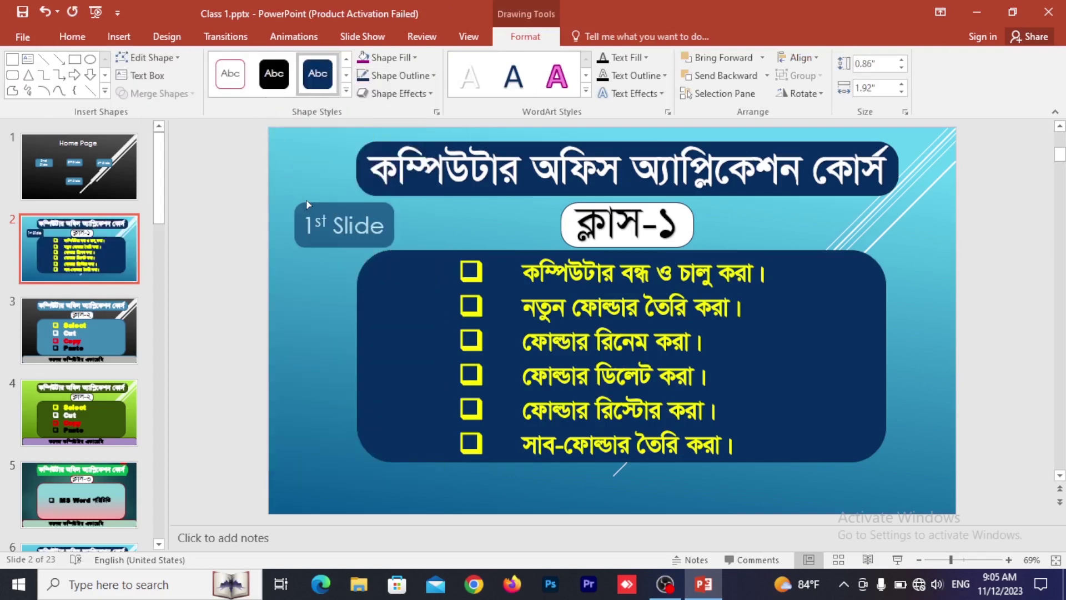
left_click(313, 288)
left_click_drag(350, 203, 890, 204)
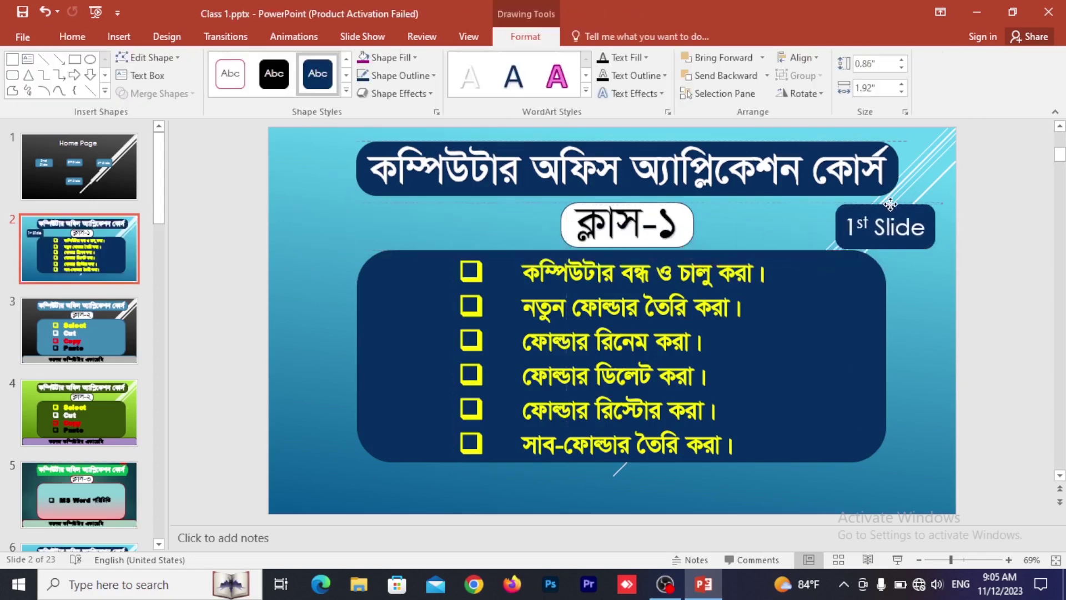
left_click_drag(893, 204, 614, 464)
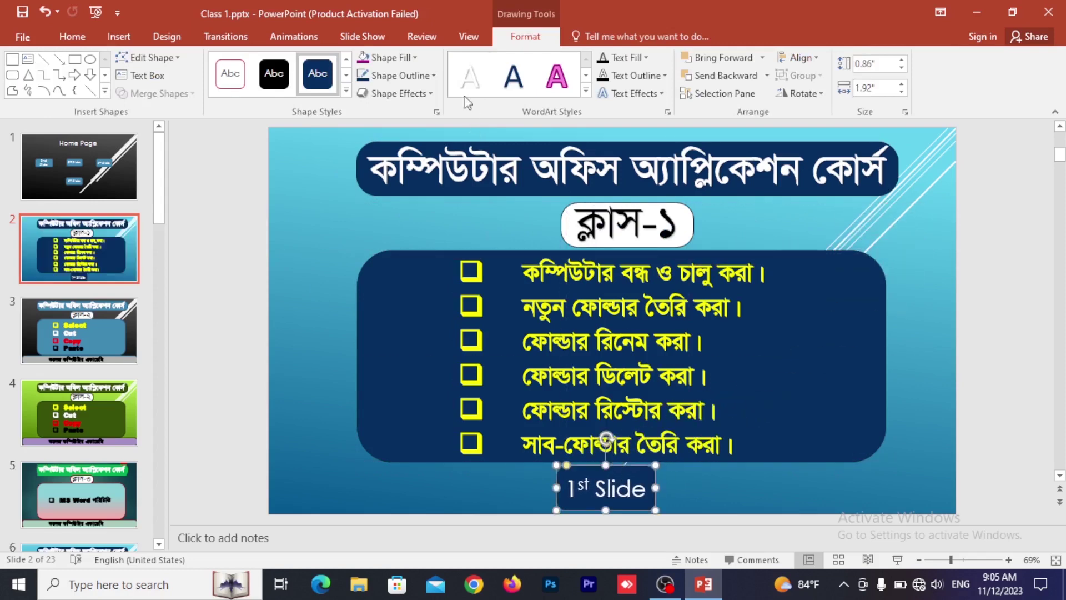
- Fill the 1st Slide button red and reselect slide 2
left_click(414, 58)
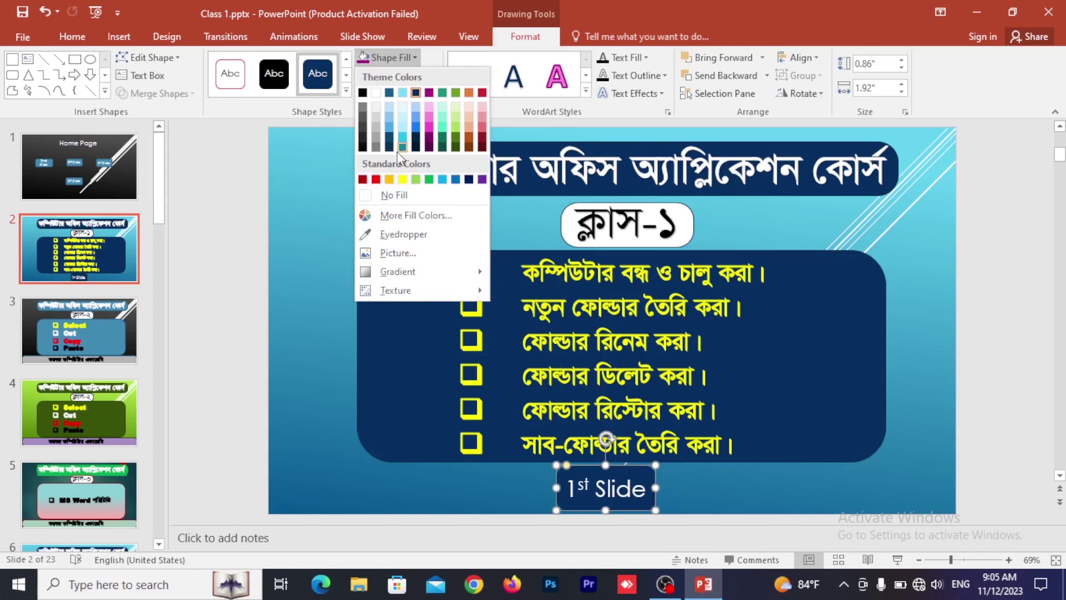
left_click(377, 180)
left_click(336, 406)
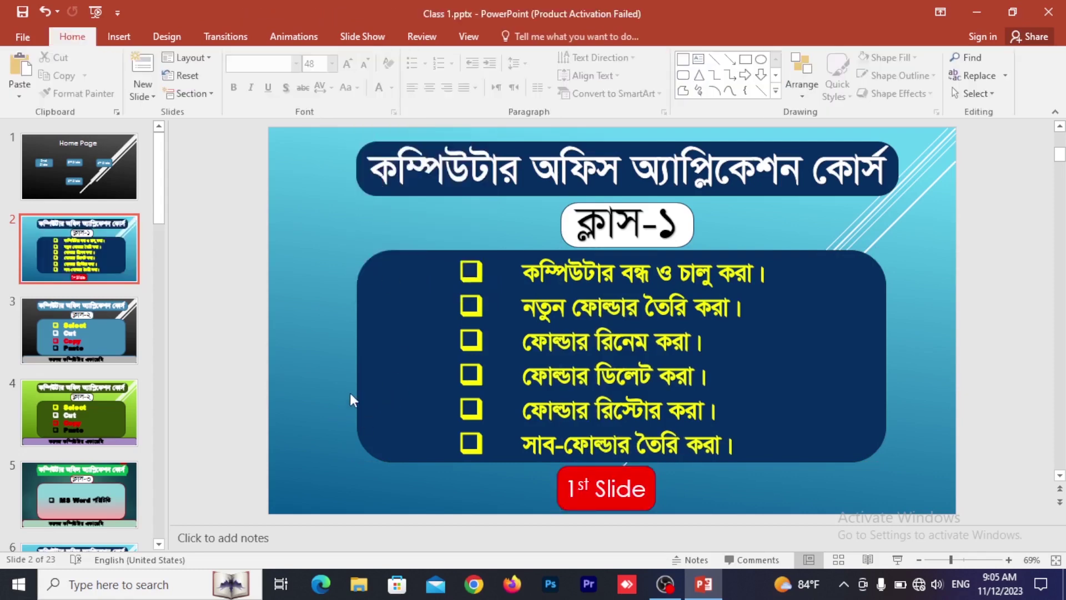
scroll(351, 395, "down", 2)
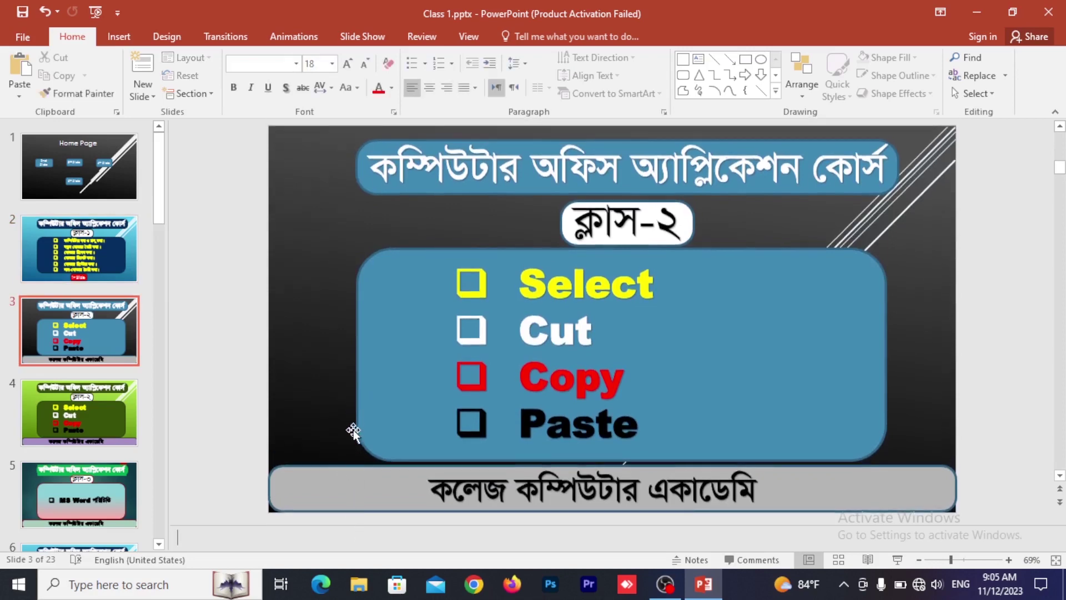
scroll(353, 431, "up", 2)
scroll(351, 416, "down", 2)
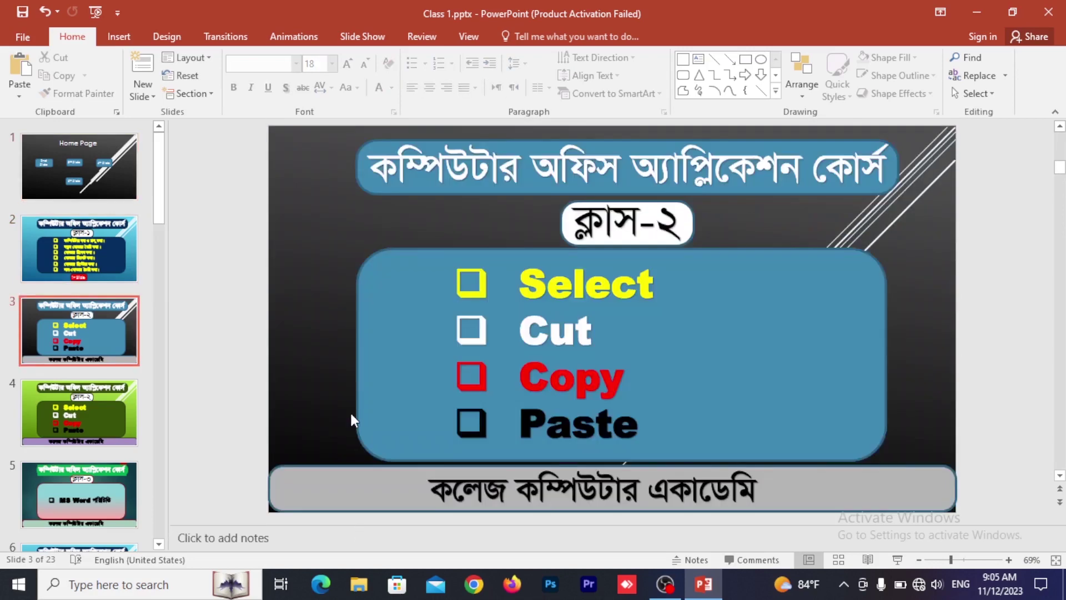
left_click(51, 261)
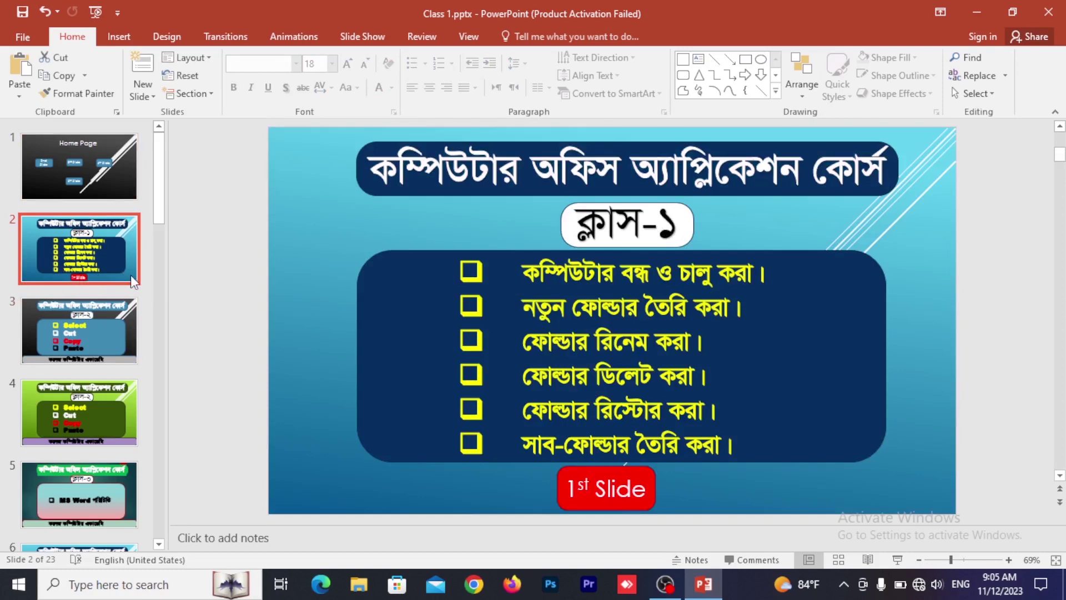
- Draw a Back action button in slide 2's bottom-left corner linked to Previous Slide
left_click(132, 41)
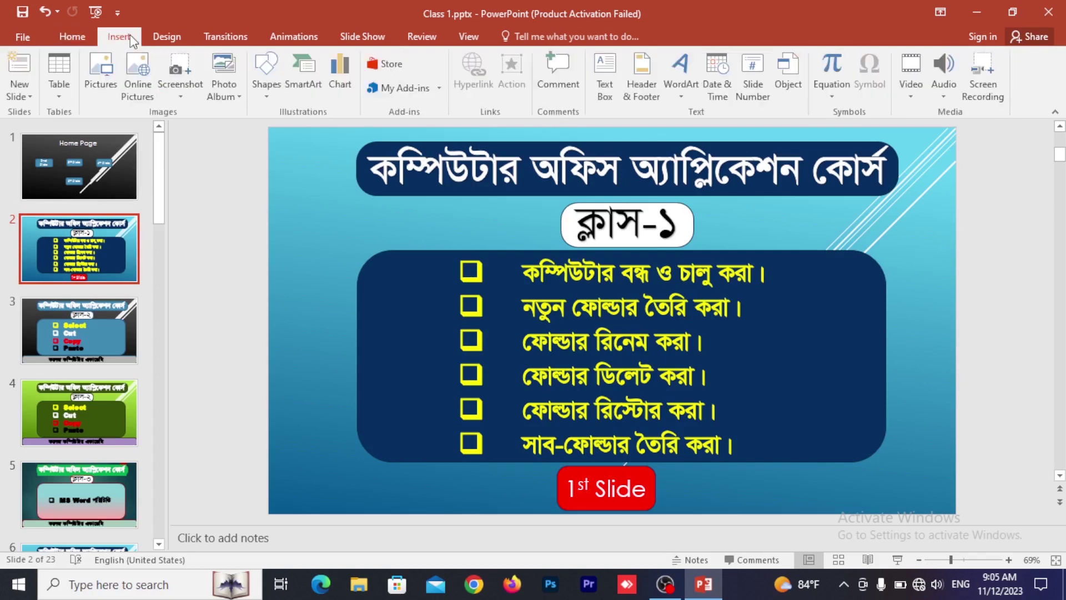
left_click(274, 93)
scroll(357, 411, "down", 1)
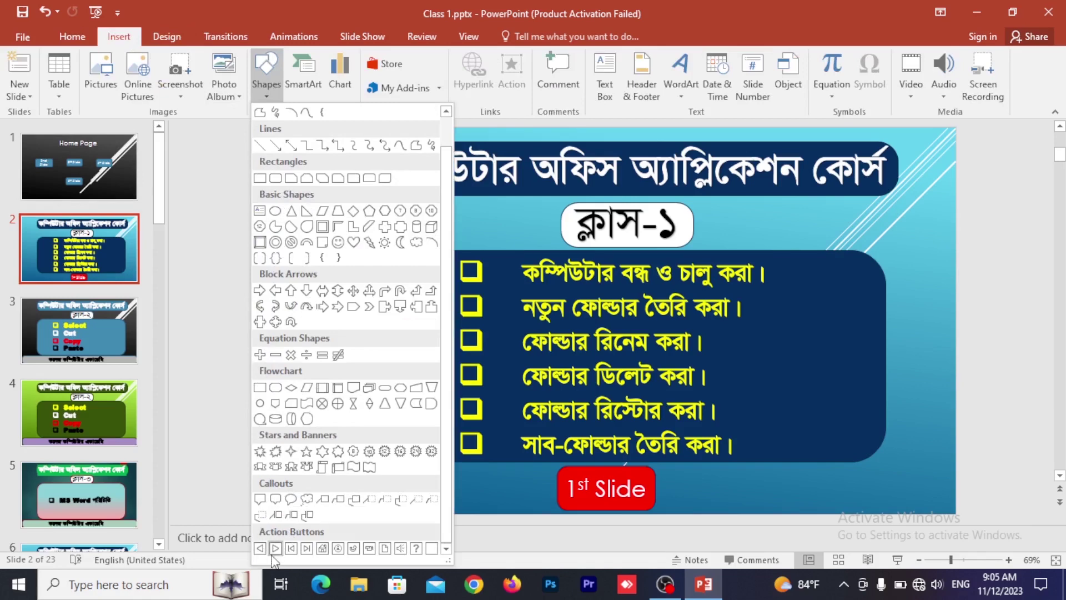
left_click(259, 551)
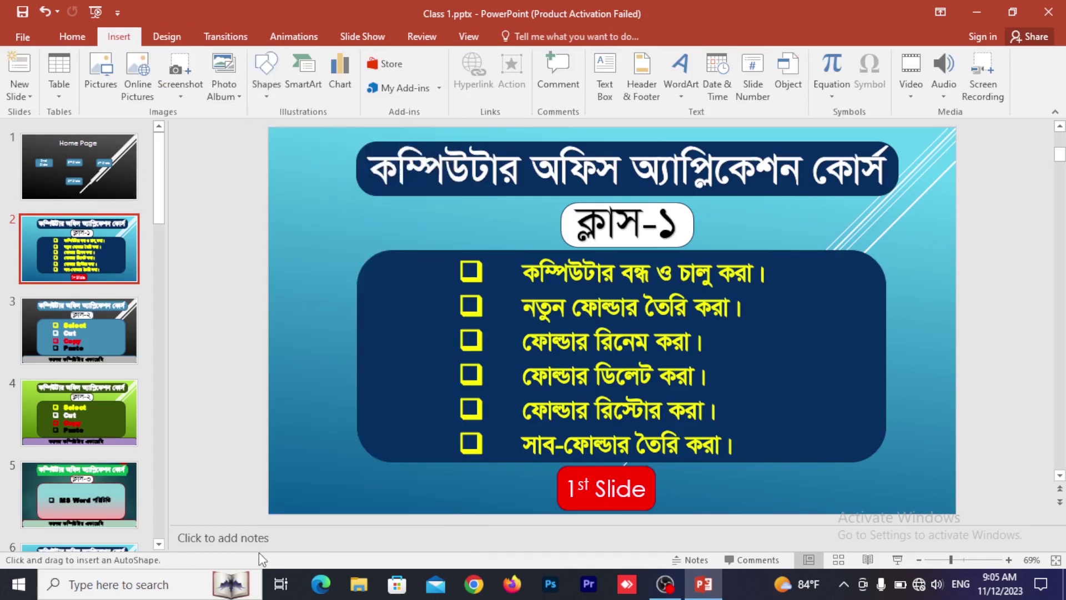
left_click_drag(270, 484, 318, 514)
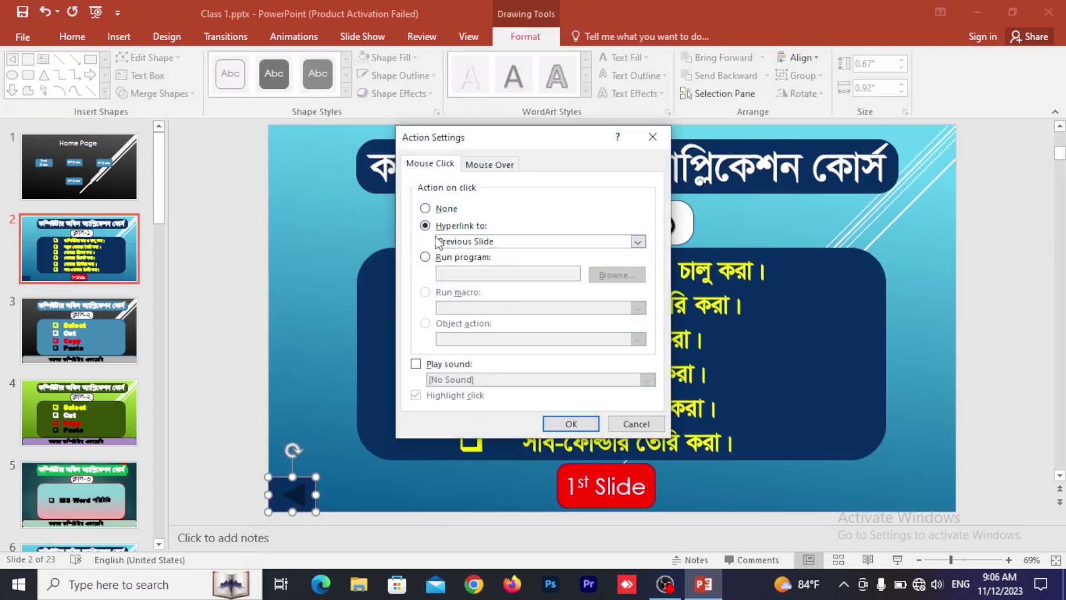
left_click(574, 423)
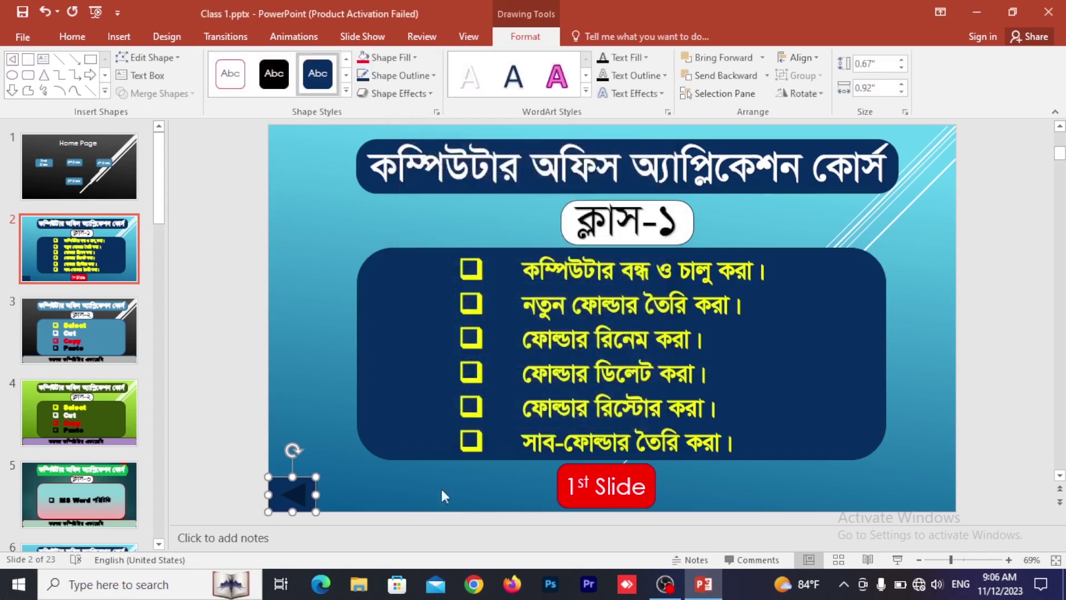
key("Escape")
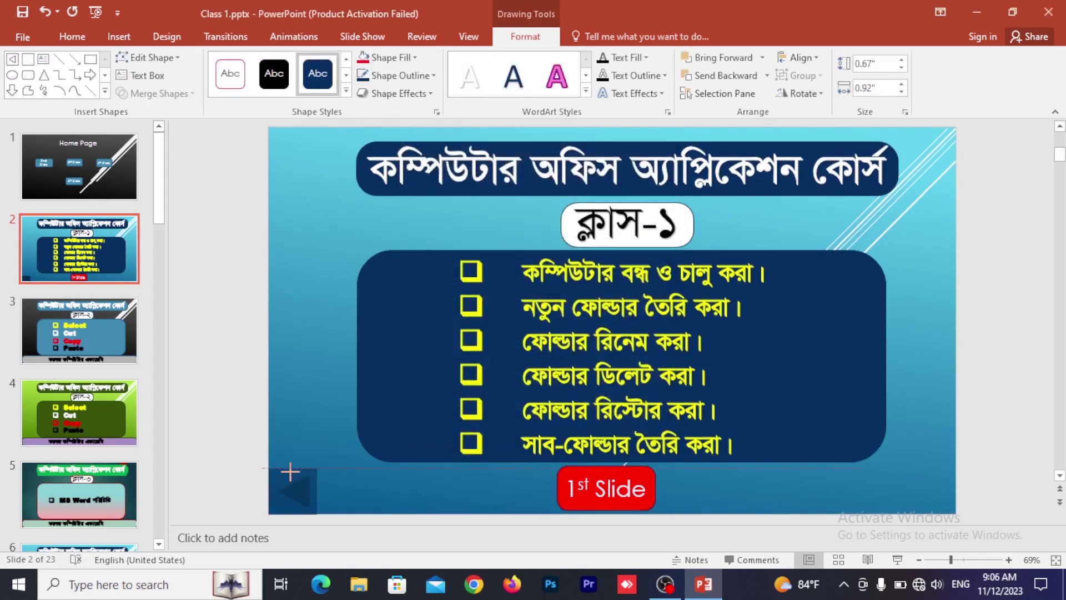
- Fill the back button with yellow
left_click(290, 472)
left_click(382, 57)
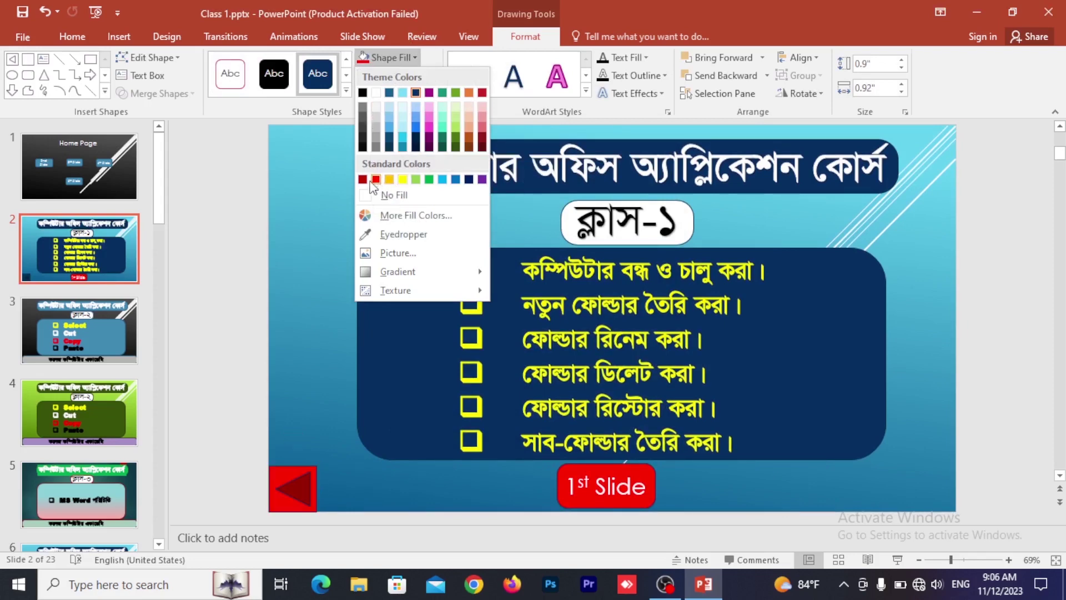
left_click(403, 181)
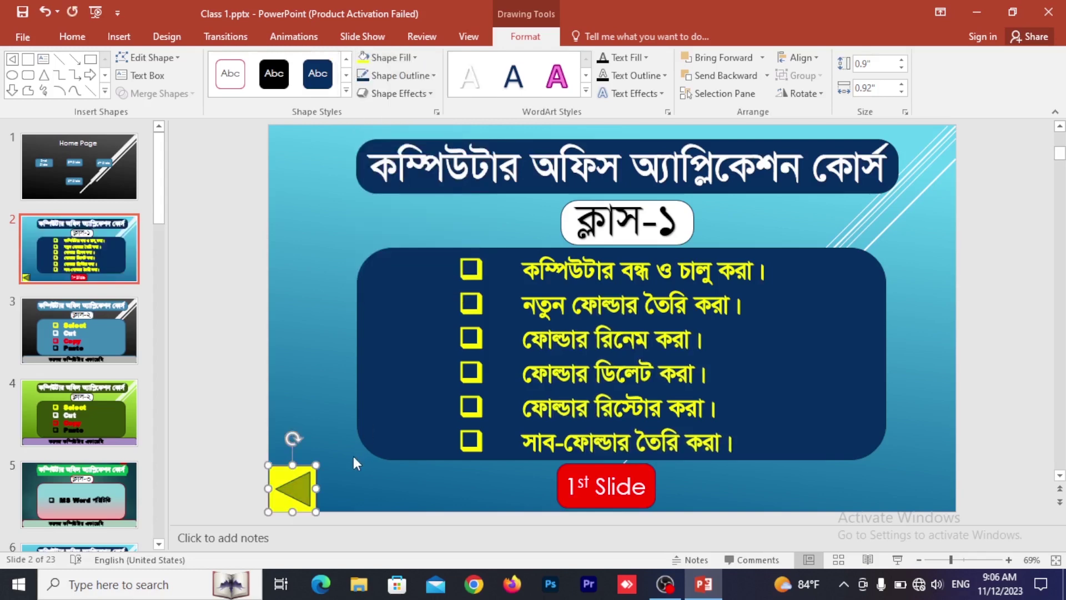
left_click(343, 492)
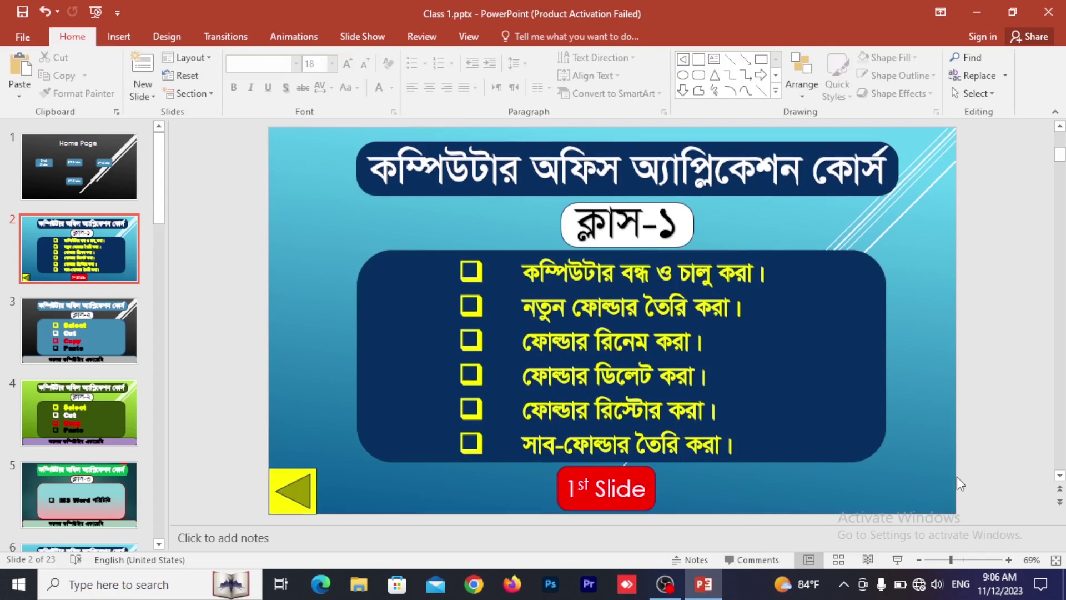
left_click(119, 36)
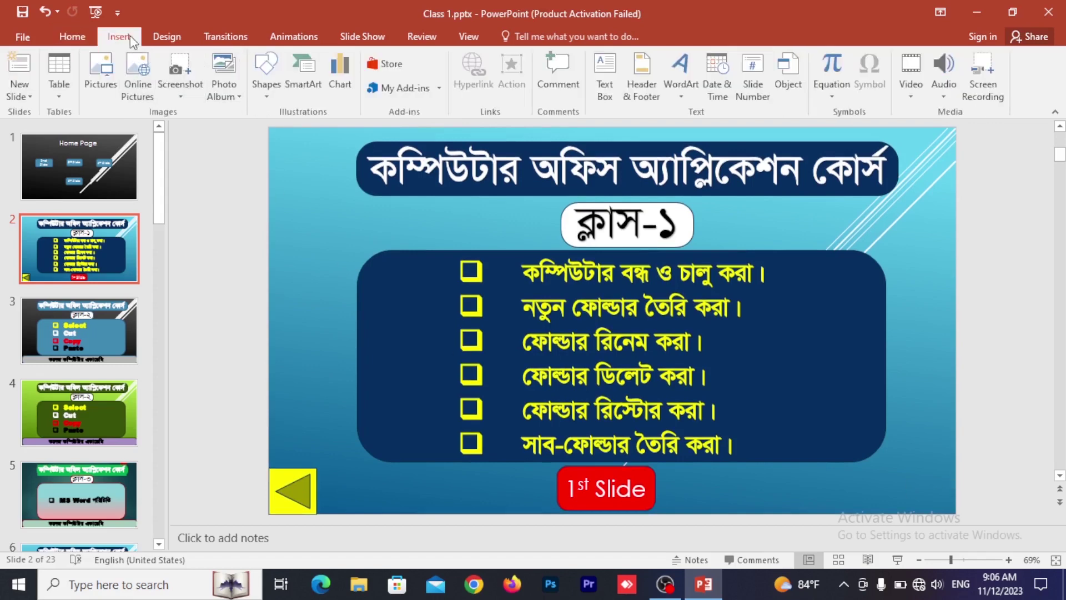
- Draw a Forward action button linked to Next Slide in slide 2's bottom-right corner
left_click(271, 85)
scroll(264, 311, "down", 1)
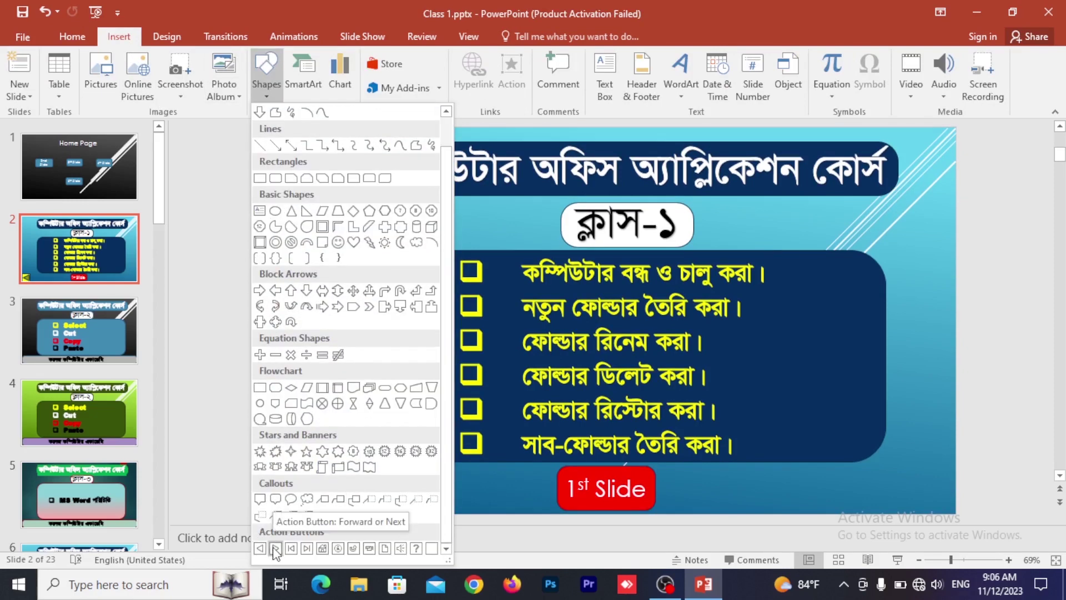
left_click(275, 548)
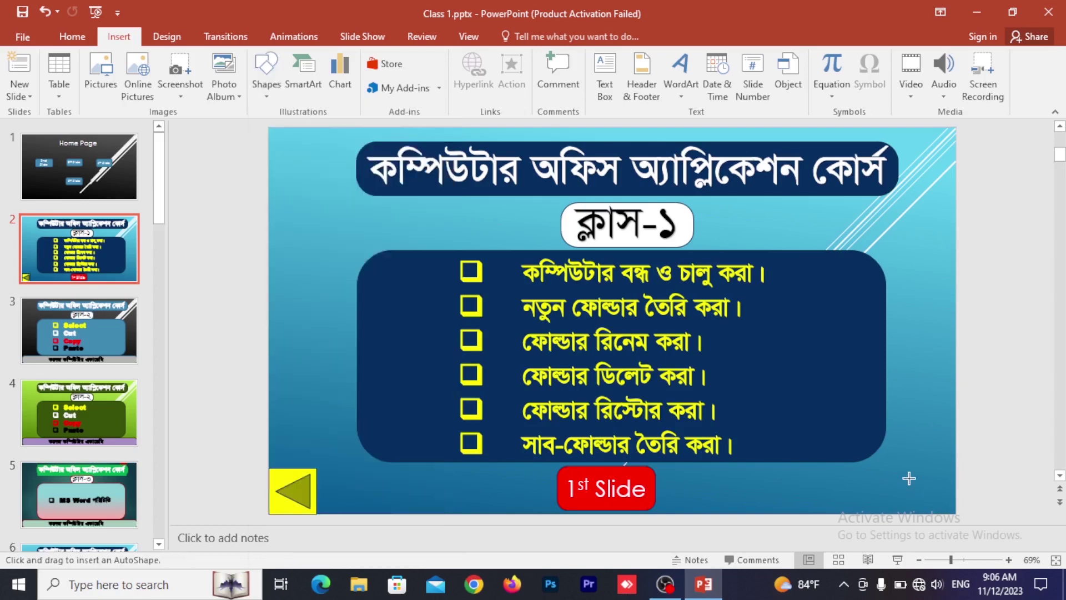
left_click_drag(893, 469, 945, 508)
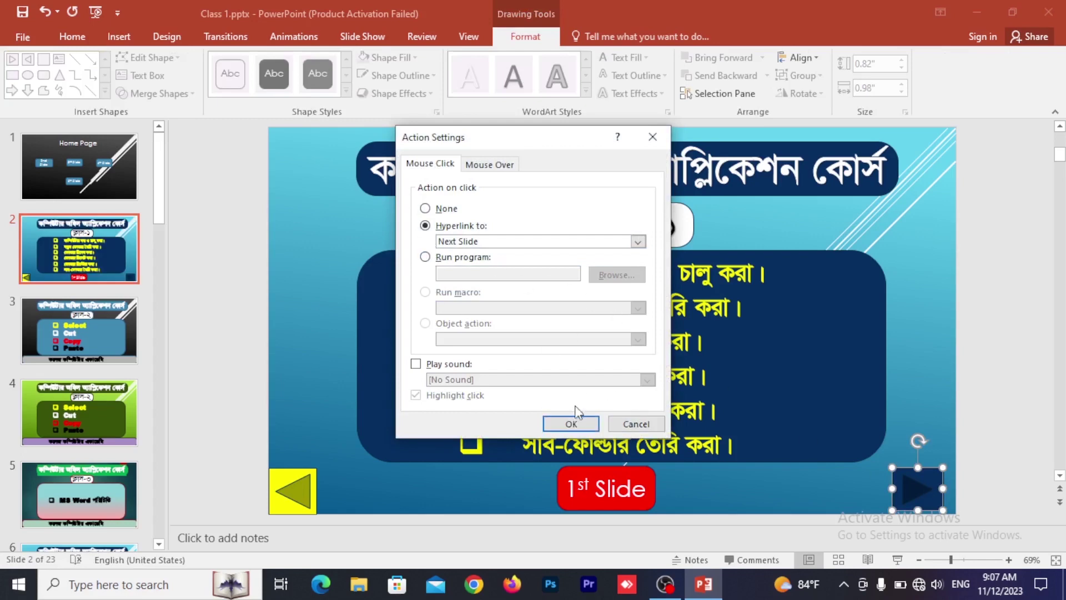
left_click(575, 423)
left_click_drag(918, 485, 928, 487)
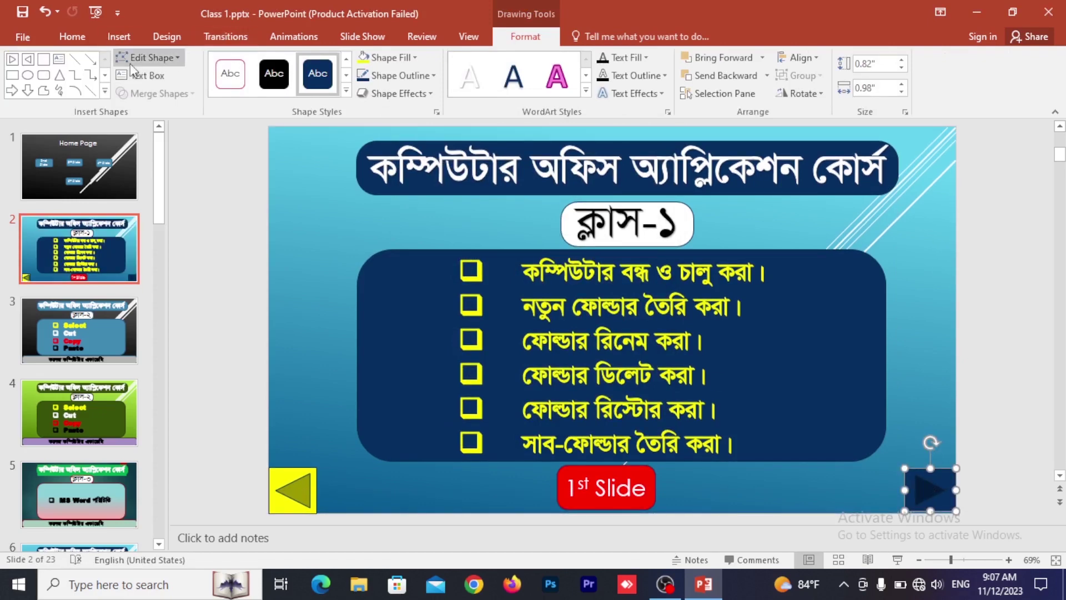
- Fill the forward button yellow and select it together with the yellow back button
left_click(408, 59)
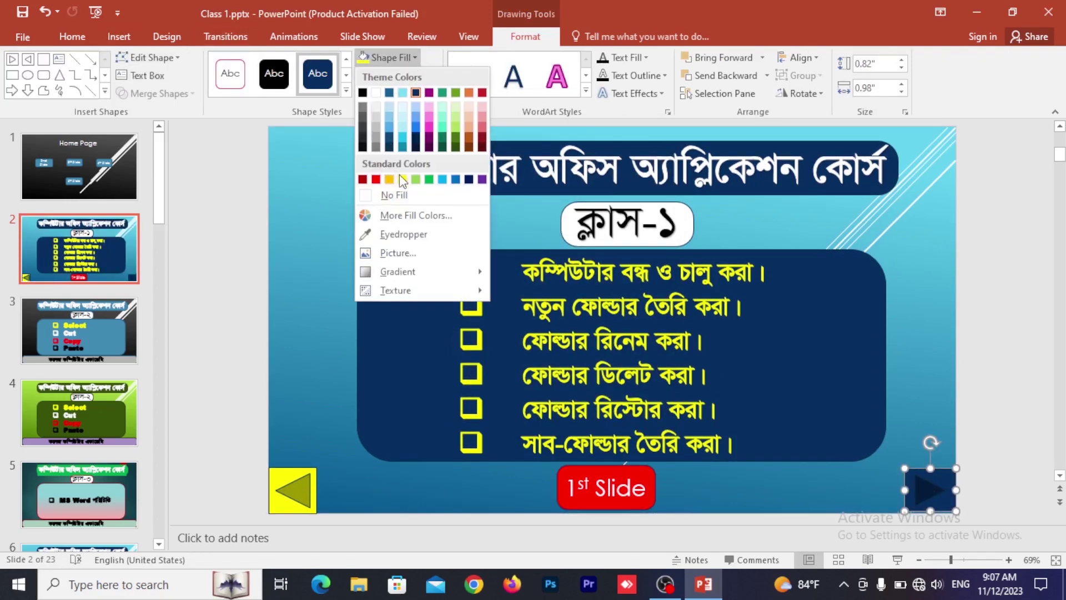
left_click(402, 180)
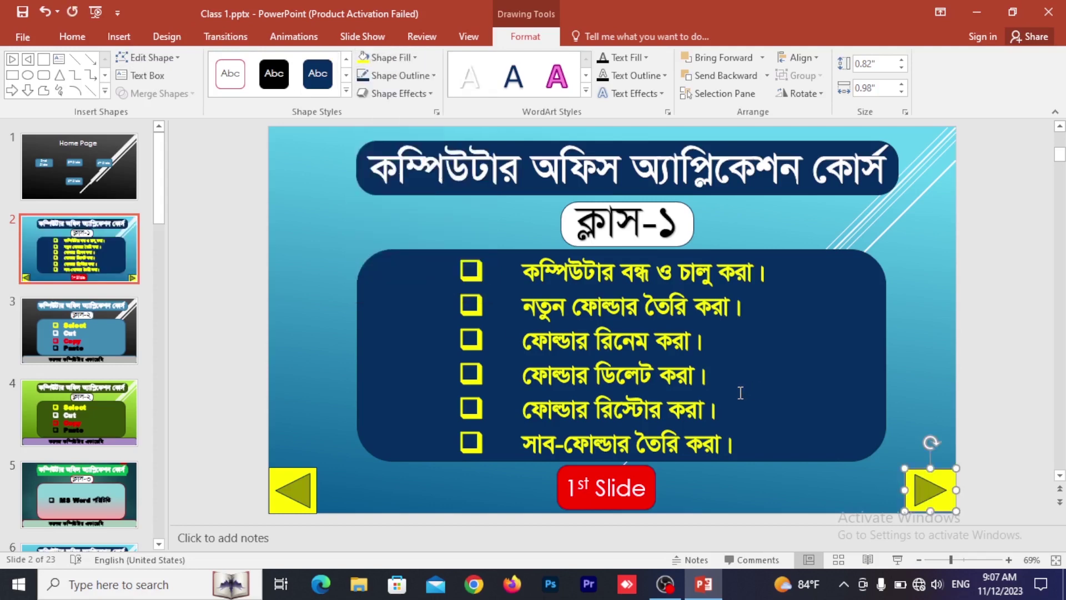
left_click(355, 475)
left_click(294, 484)
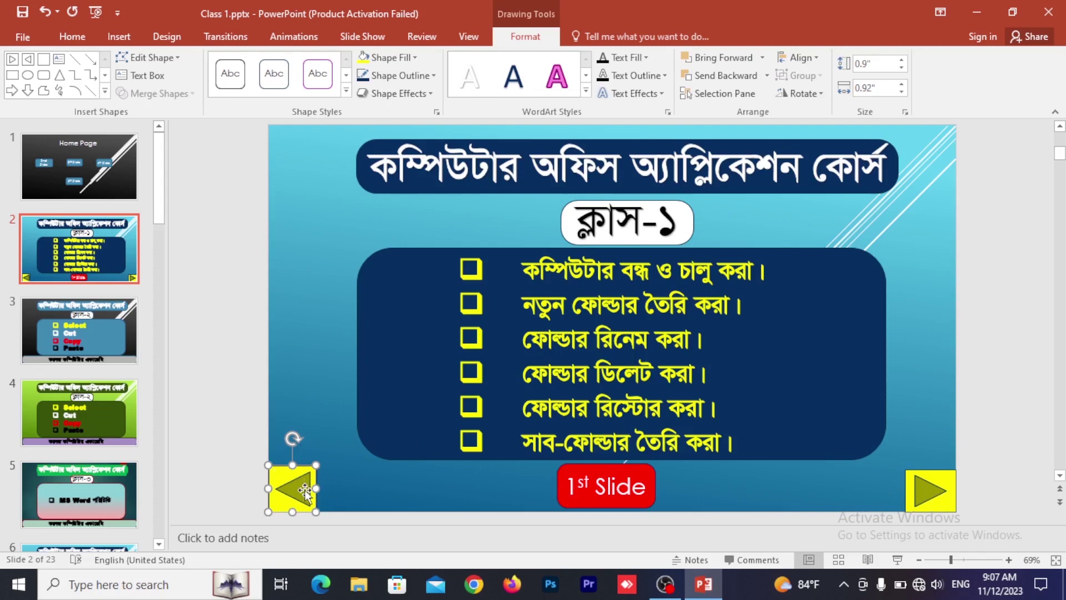
left_click(933, 496, "shift")
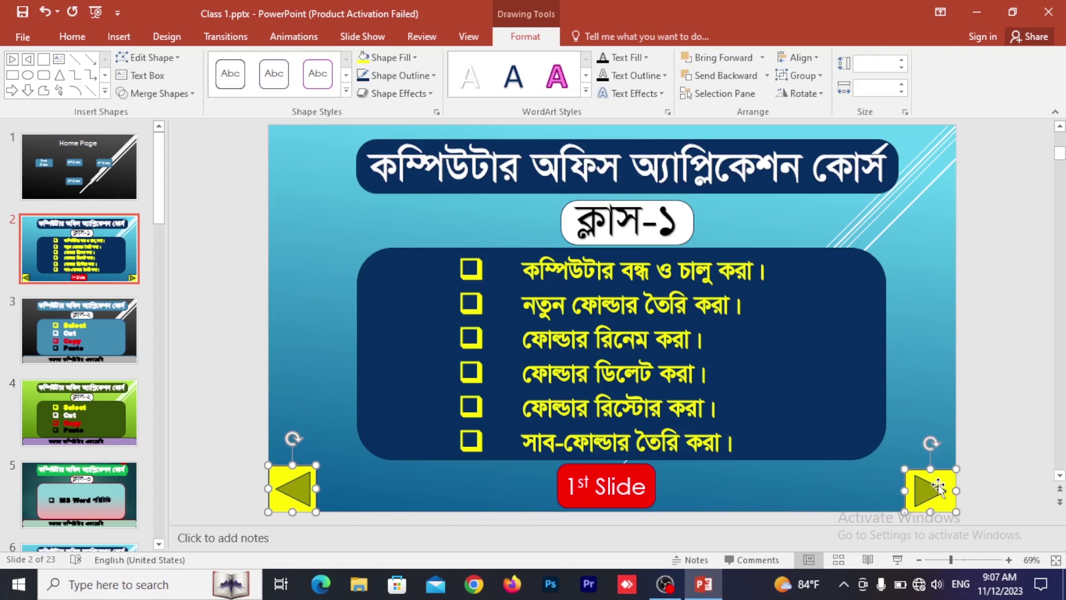
- Replace the footer boxes on slides 3 and 4 with the pasted arrow buttons, then try removing slide 5's banner
left_click(79, 330)
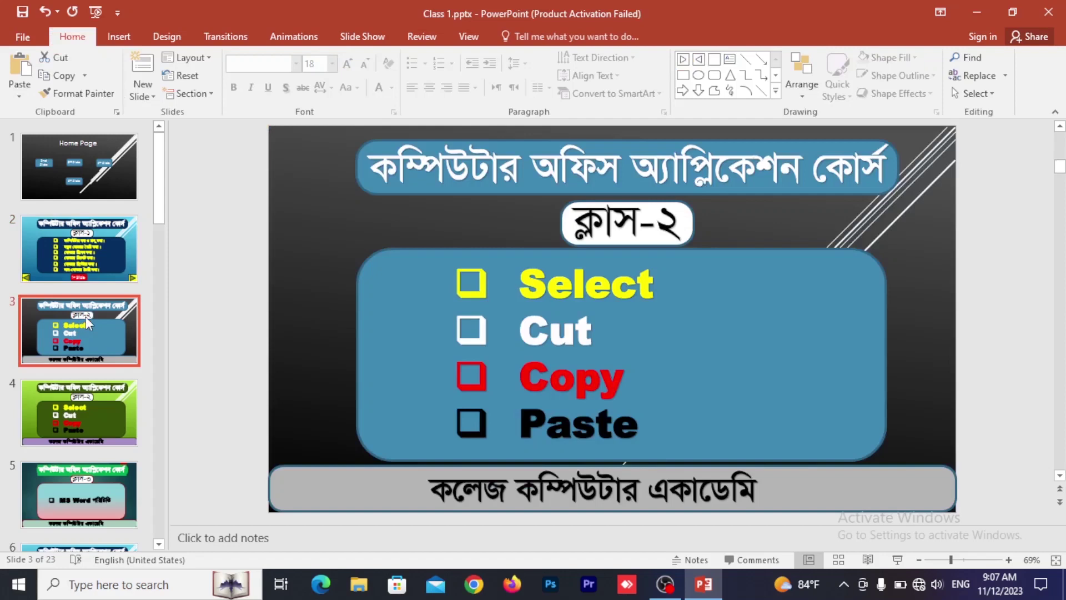
left_click(464, 470)
key("Delete")
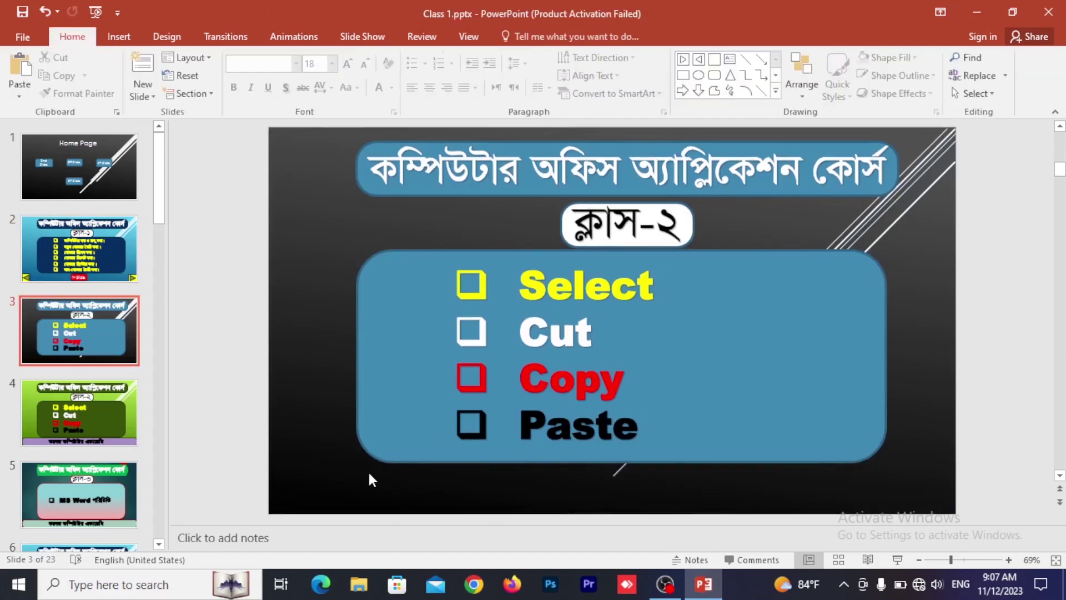
key("ctrl+v")
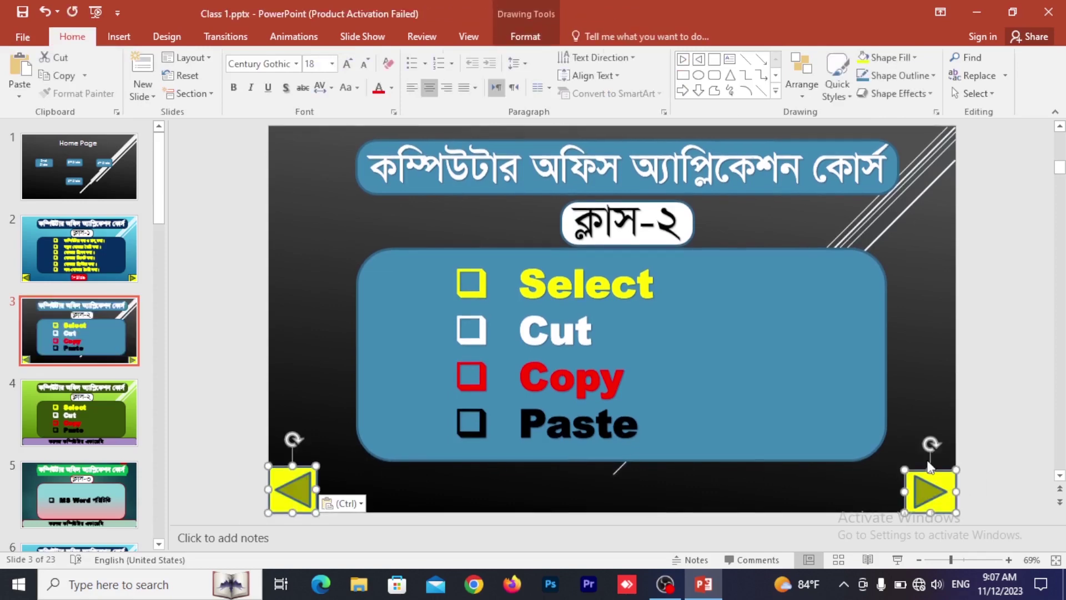
left_click(106, 399)
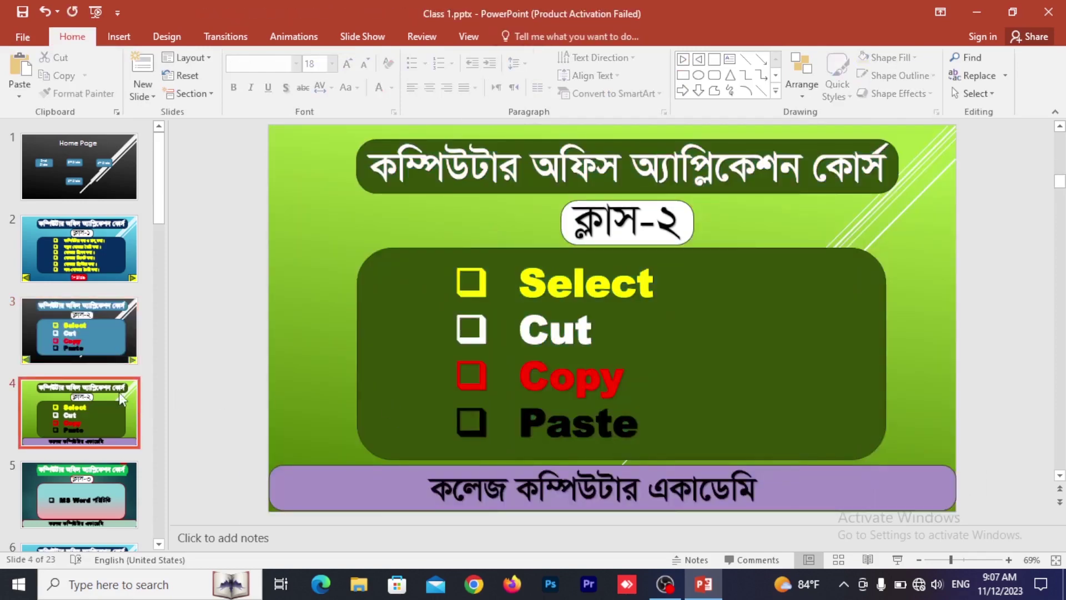
left_click(370, 473)
key("Delete")
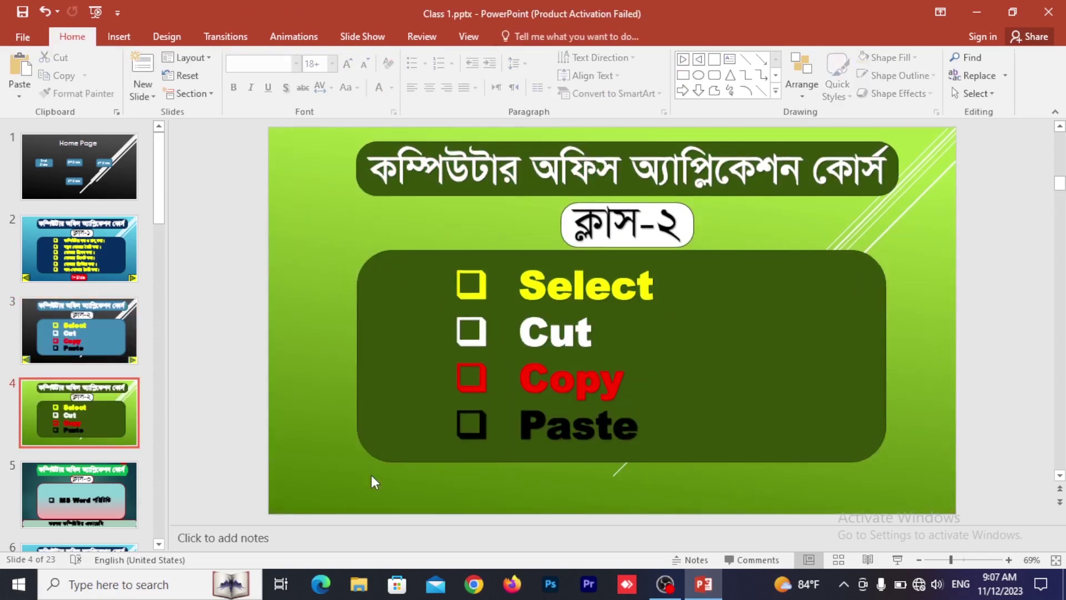
key("ctrl+v")
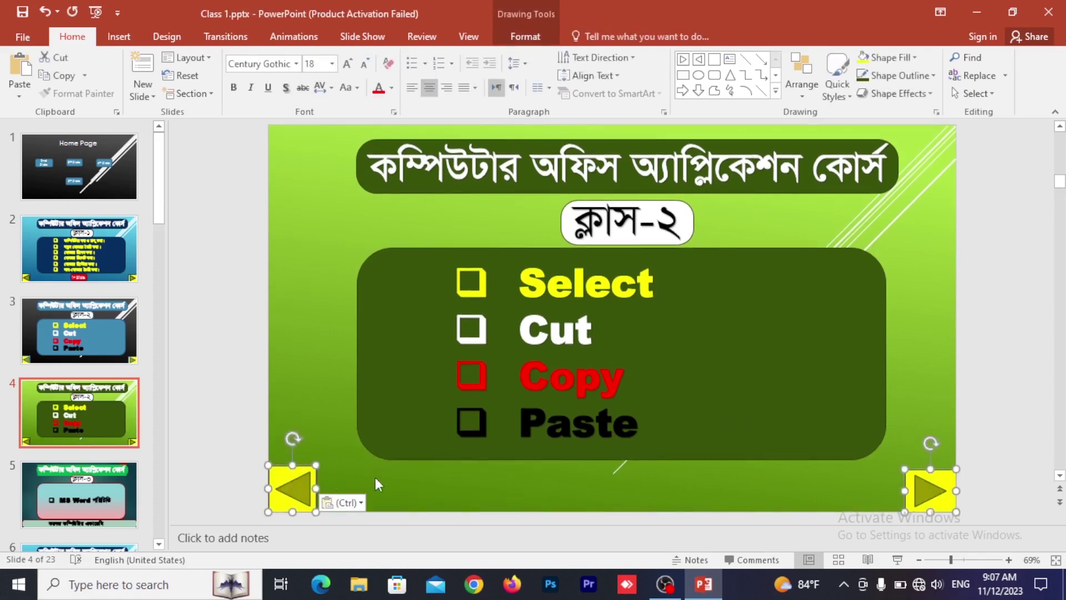
scroll(117, 459, "down", 1)
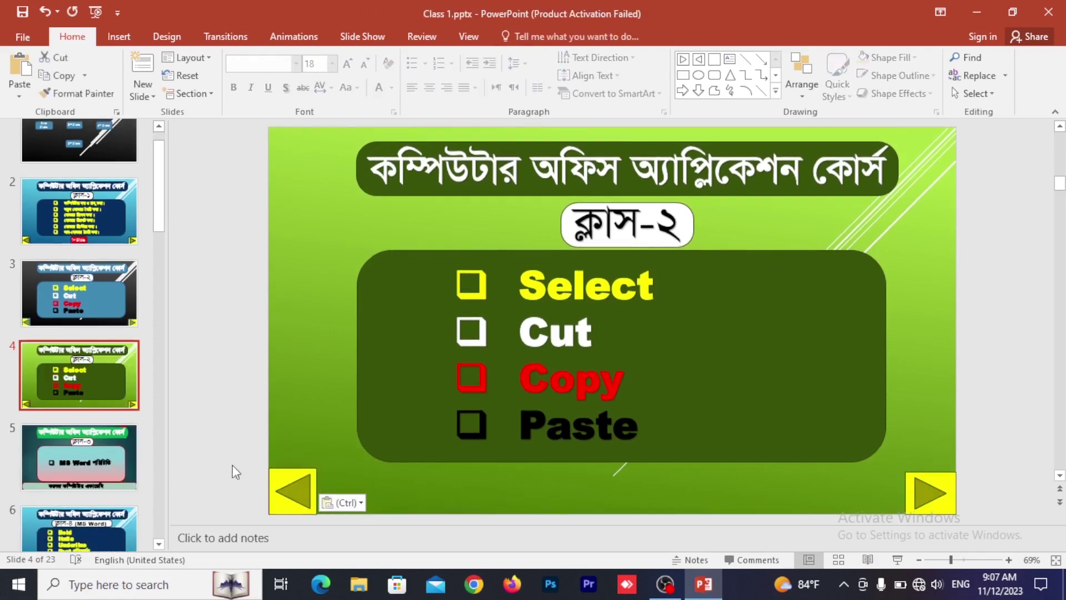
left_click(105, 469)
left_click(331, 477)
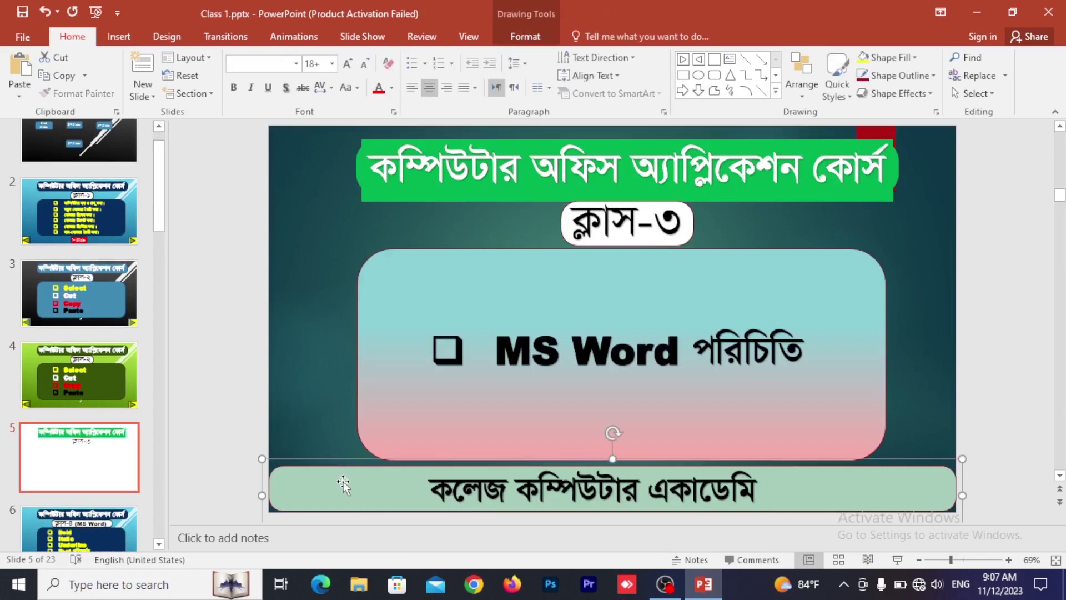
key("Delete")
key("ctrl+z")
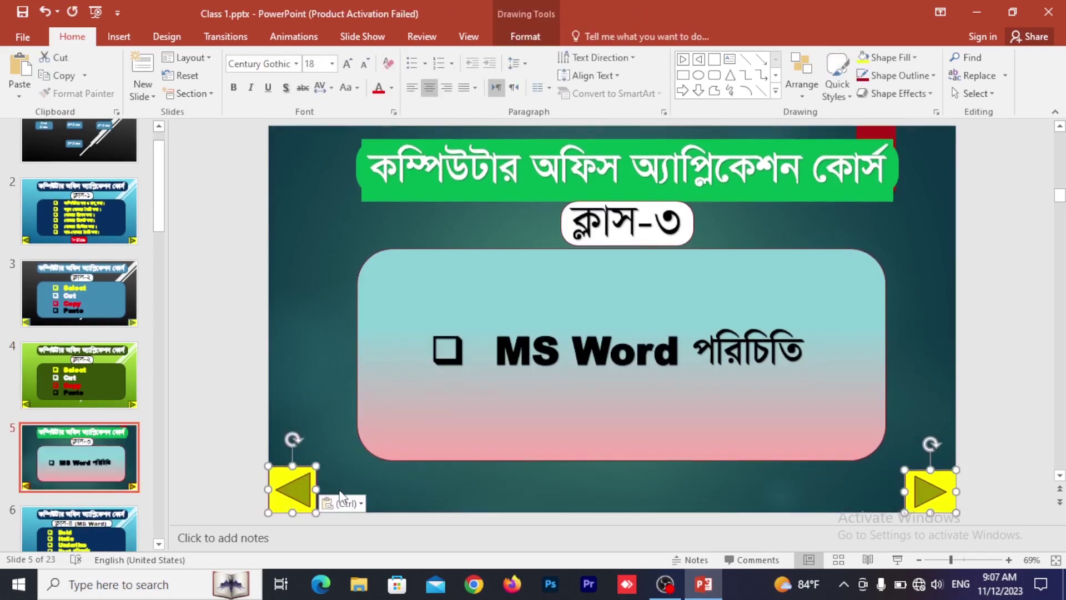
- Paste the yellow arrow buttons onto slides 6 through 12
scroll(78, 461, "down", 1)
left_click(75, 460)
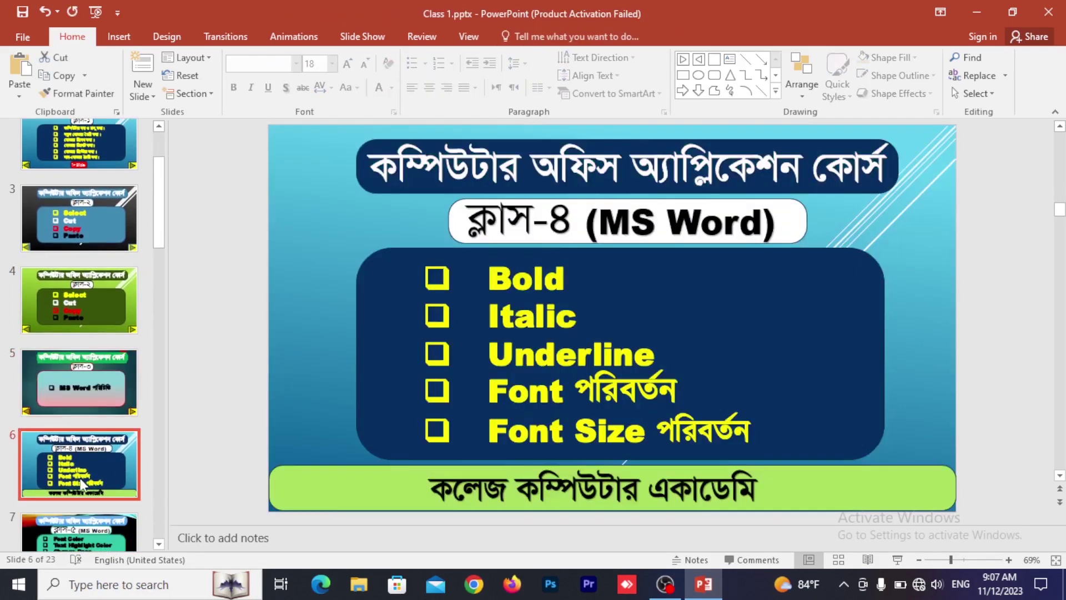
key("ctrl+v")
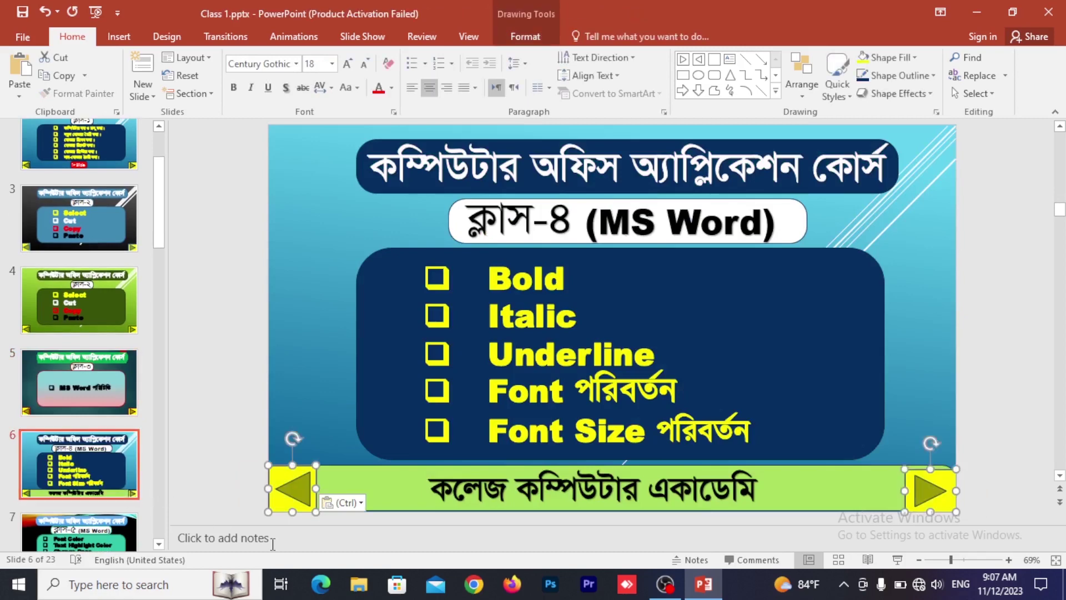
scroll(92, 489, "down", 1)
scroll(92, 489, "down", 1)
left_click(87, 471)
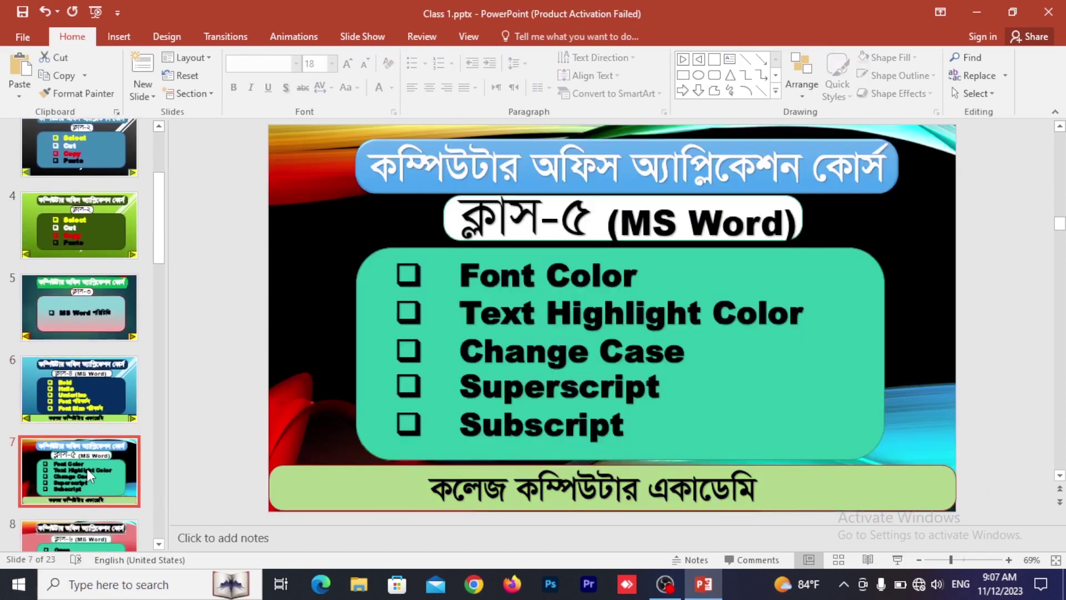
key("ctrl+v")
scroll(100, 474, "down", 1)
left_click(100, 475)
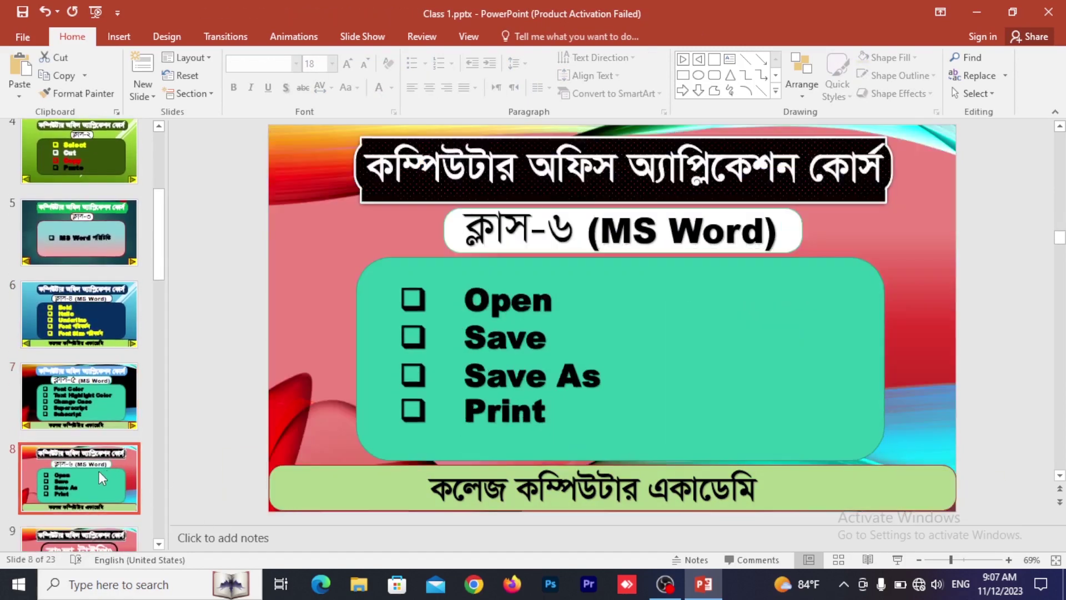
key("ctrl+v")
scroll(118, 463, "down", 1)
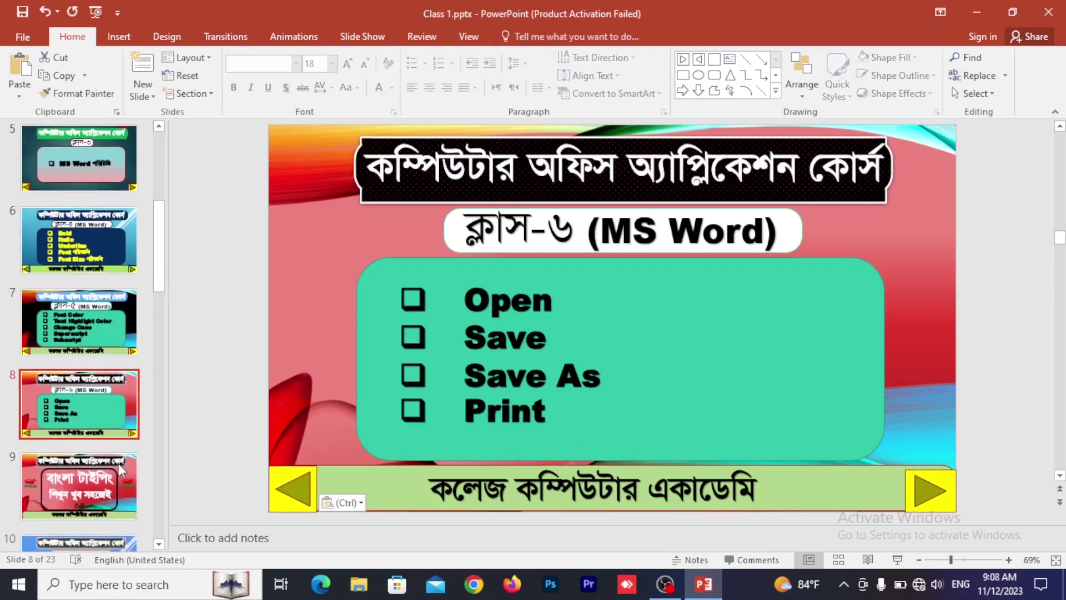
left_click(86, 486)
key("ctrl+v")
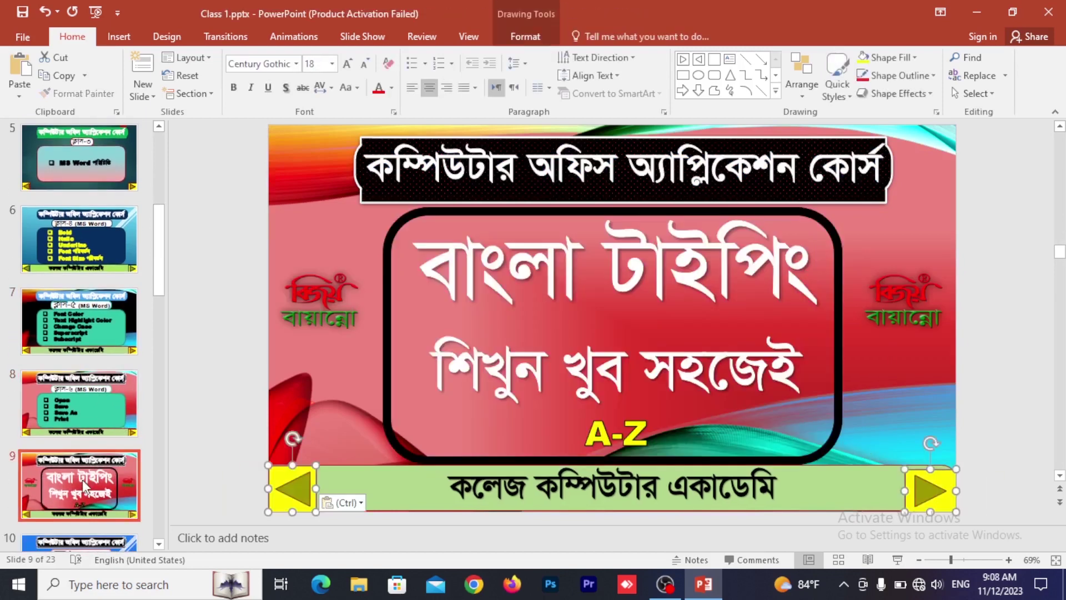
scroll(83, 479, "down", 1)
left_click(86, 469)
key("ctrl+v")
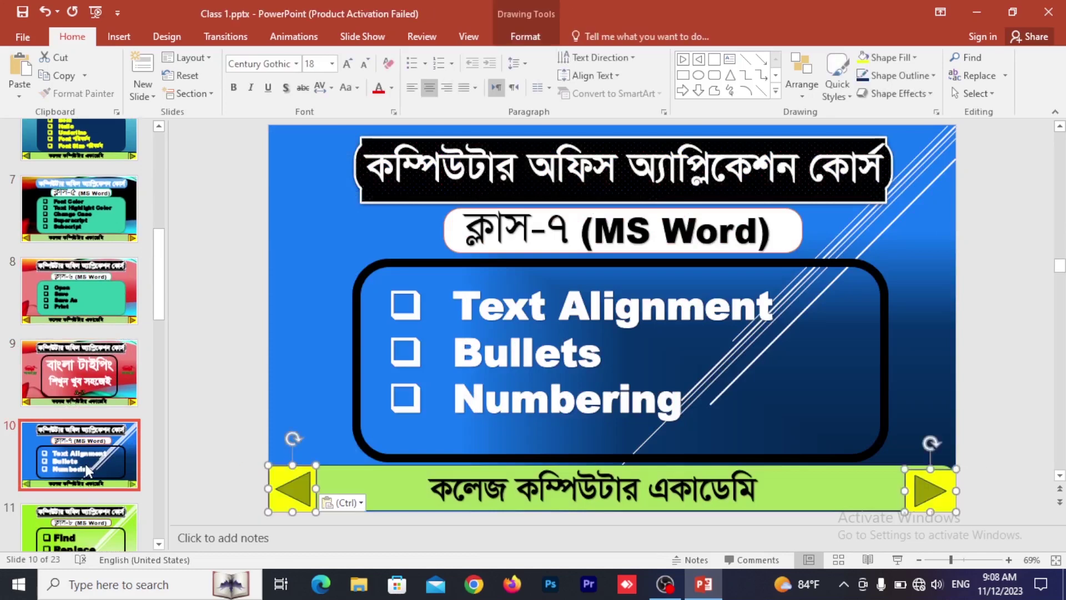
scroll(86, 469, "down", 1)
left_click(87, 462)
key("ctrl+v")
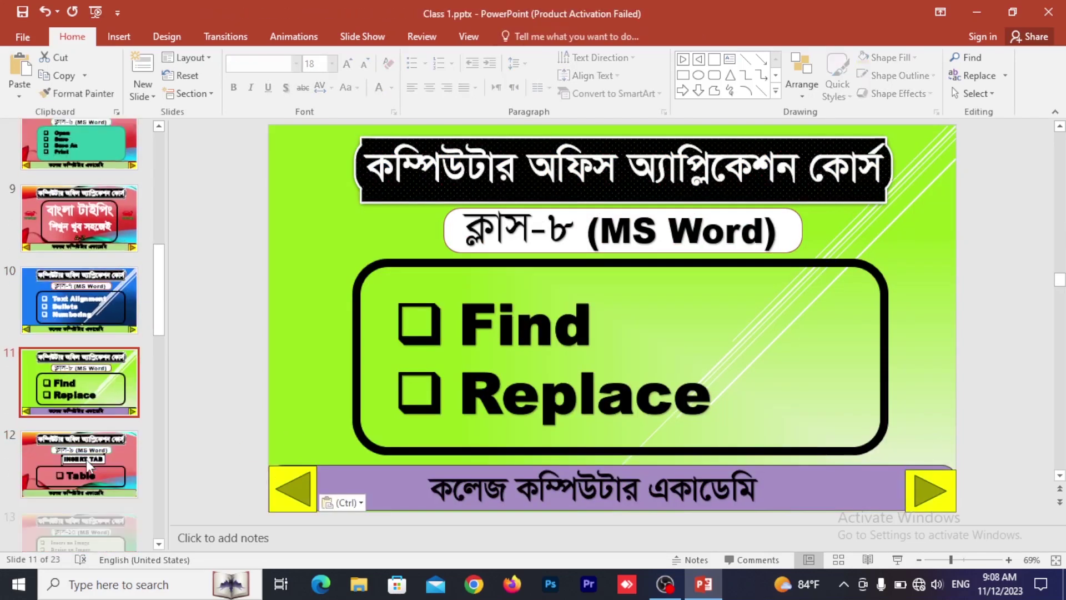
scroll(86, 459, "down", 1)
left_click(86, 429)
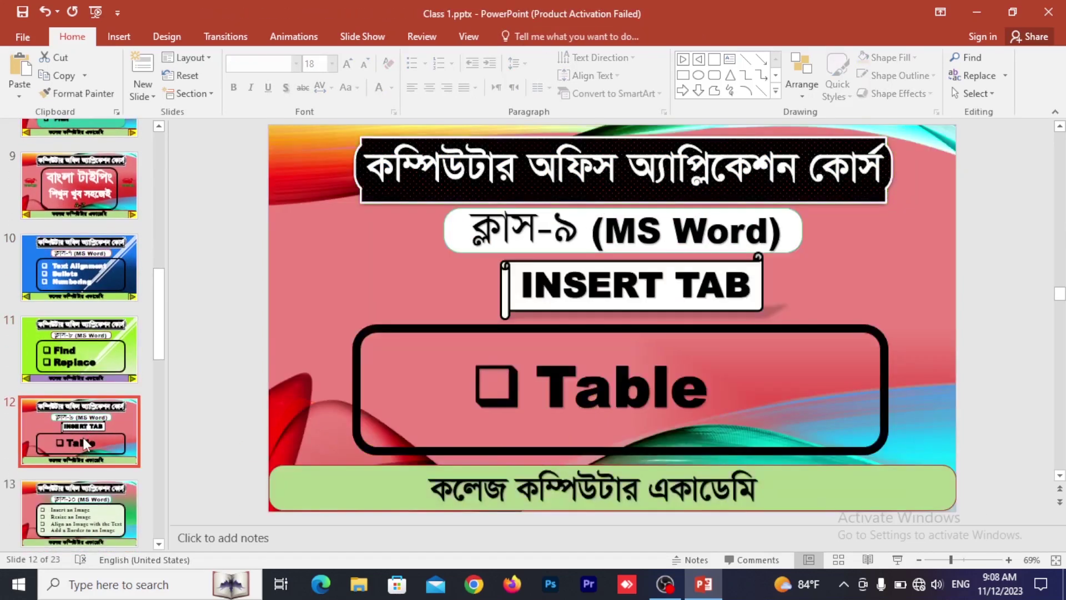
key("ctrl+v")
- Paste the yellow arrow buttons onto slides 13 through 22, then go to slide 23
scroll(82, 438, "down", 1)
left_click(87, 432)
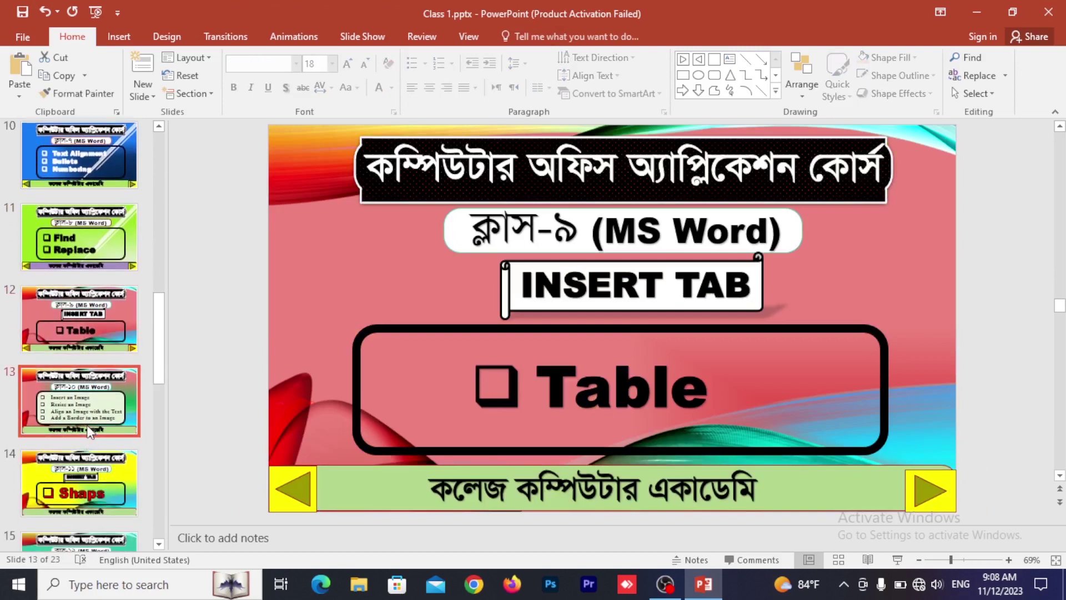
key("ctrl+v")
scroll(88, 428, "down", 3)
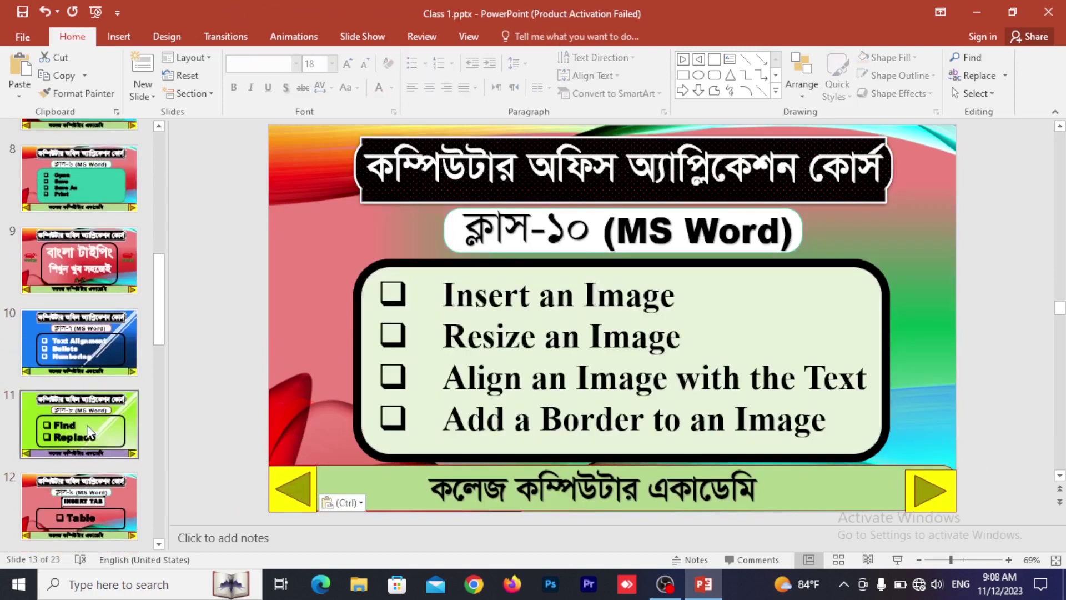
left_click(82, 282)
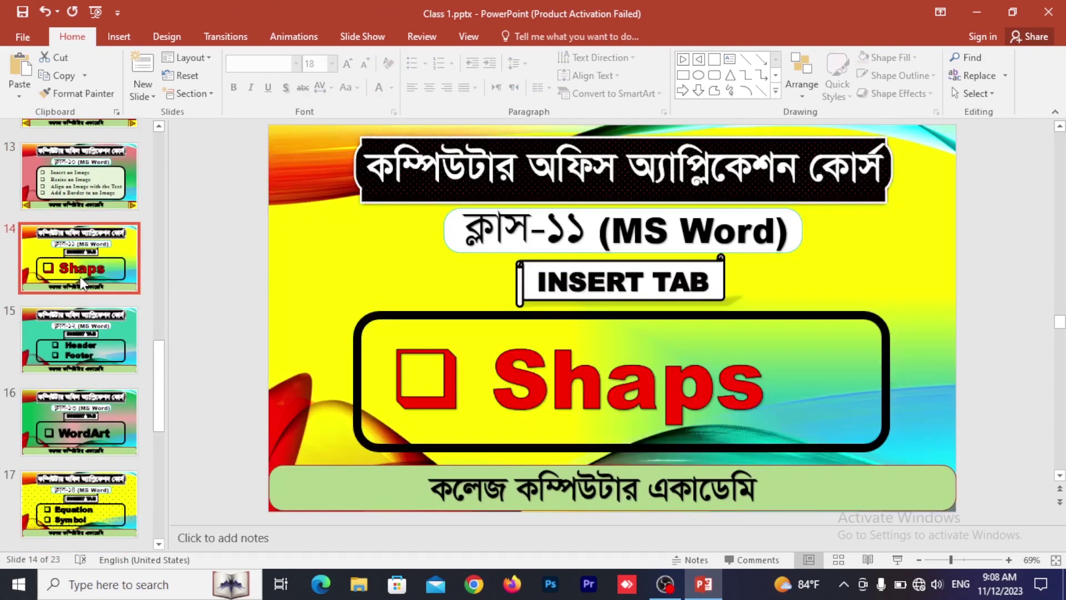
key("ctrl+v")
left_click(76, 345)
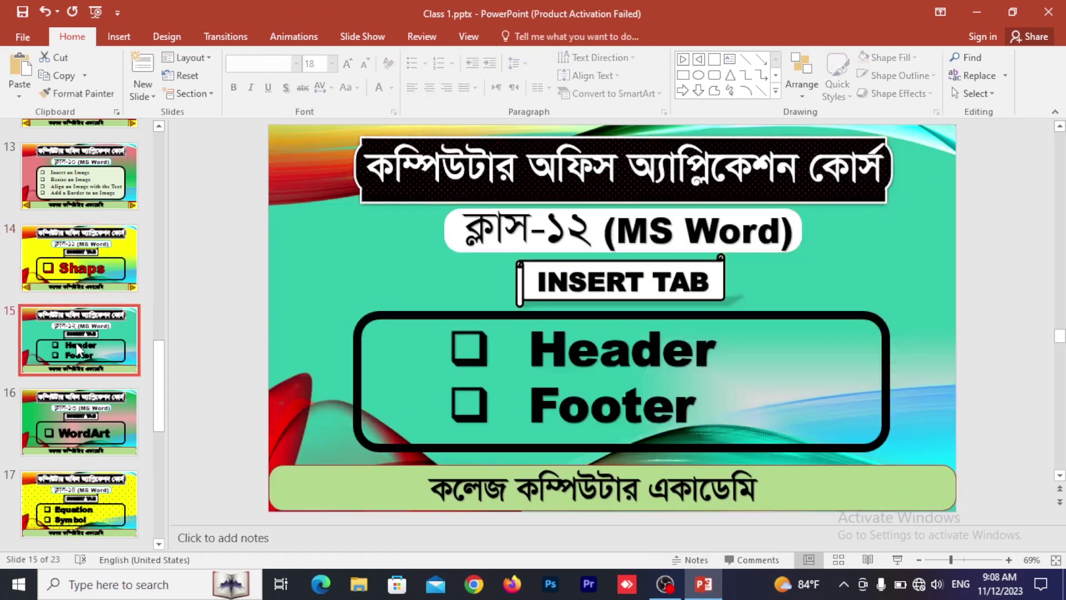
key("ctrl+v")
scroll(81, 333, "down", 1)
left_click(85, 321)
key("ctrl+v")
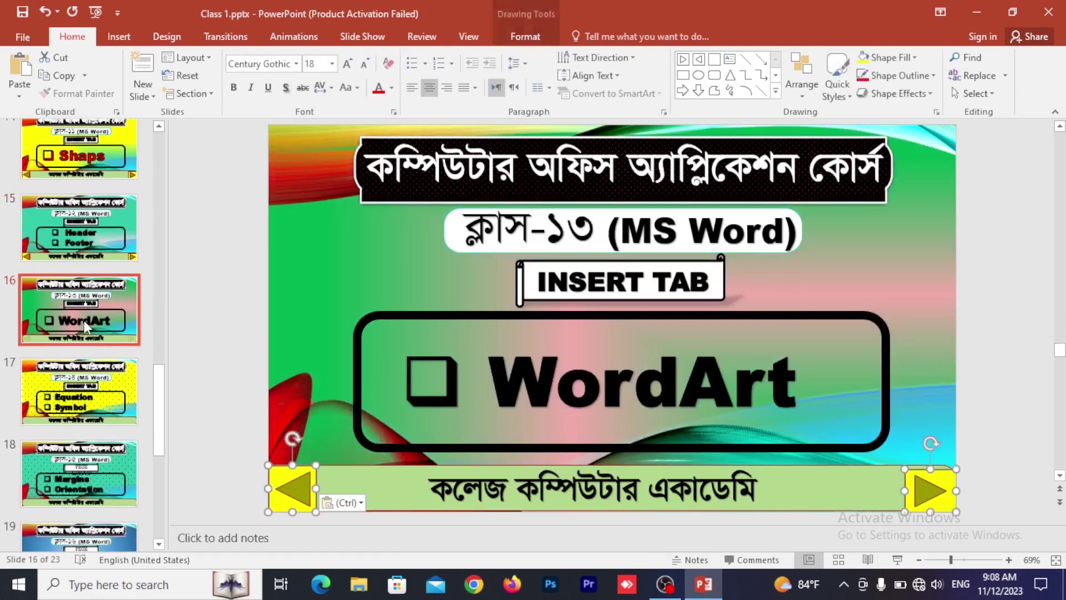
scroll(94, 361, "down", 1)
left_click(101, 326)
key("ctrl+v")
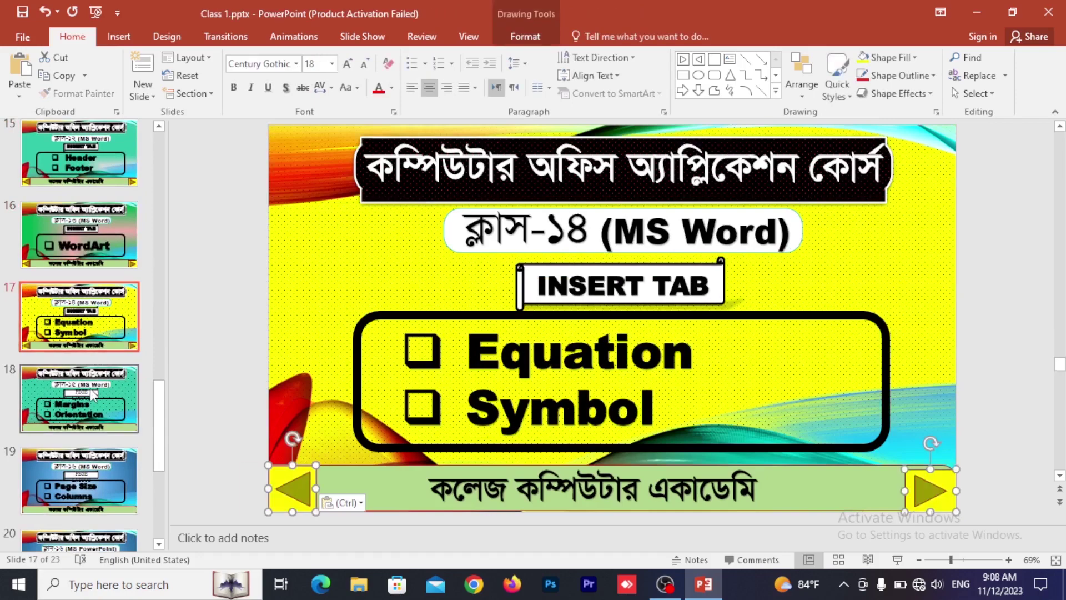
left_click(93, 394)
key("ctrl+v")
left_click(81, 478)
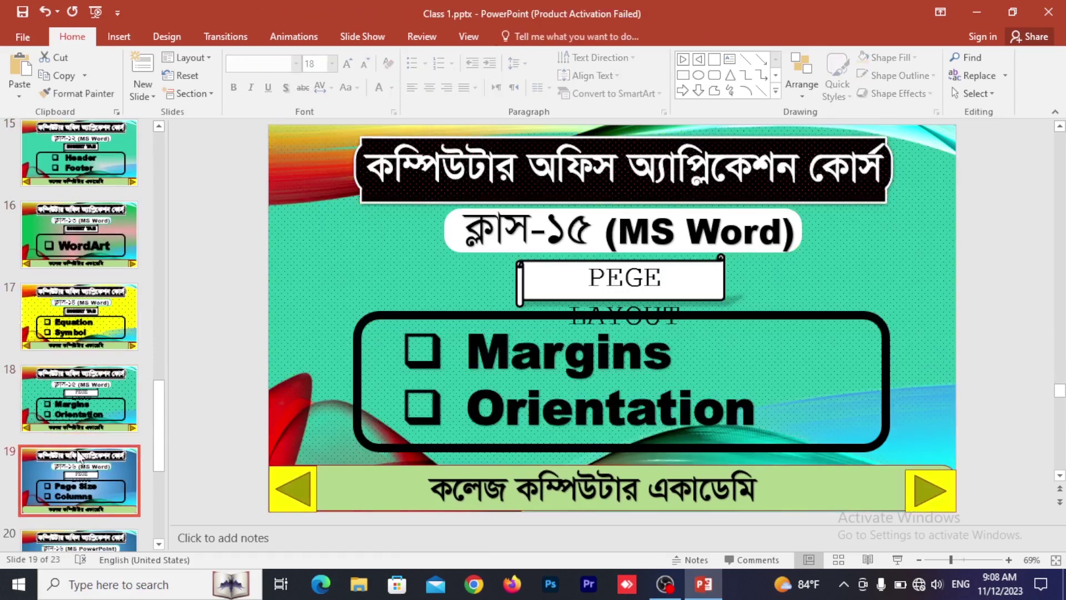
key("ctrl+v")
scroll(77, 454, "down", 1)
left_click(77, 409)
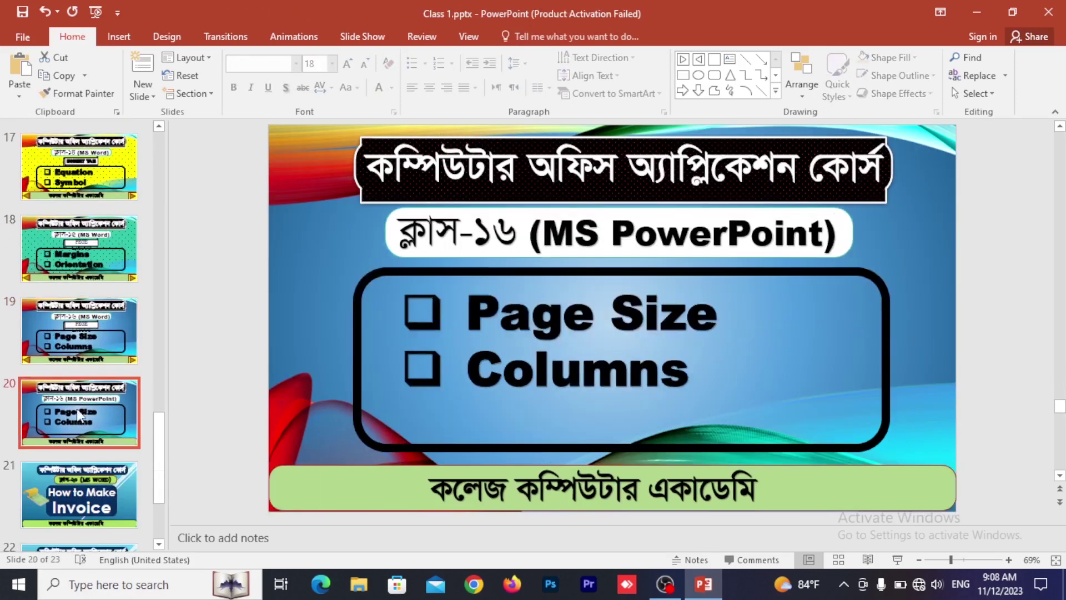
key("ctrl+v")
scroll(77, 408, "down", 2)
scroll(76, 400, "down", 1)
left_click(76, 395)
key("ctrl+v")
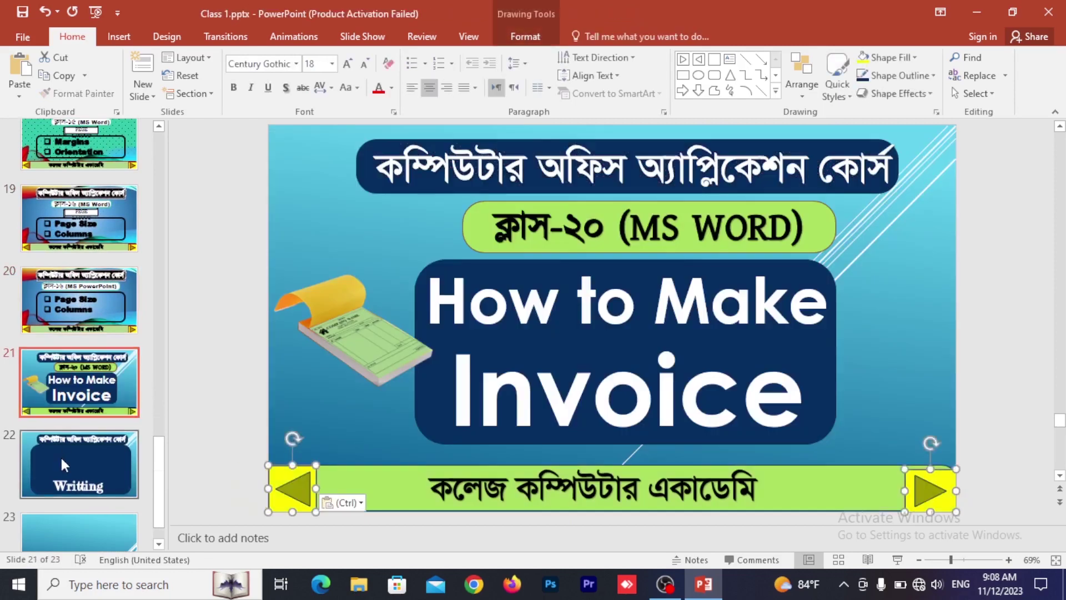
left_click(60, 455)
key("ctrl+v")
scroll(61, 458, "down", 1)
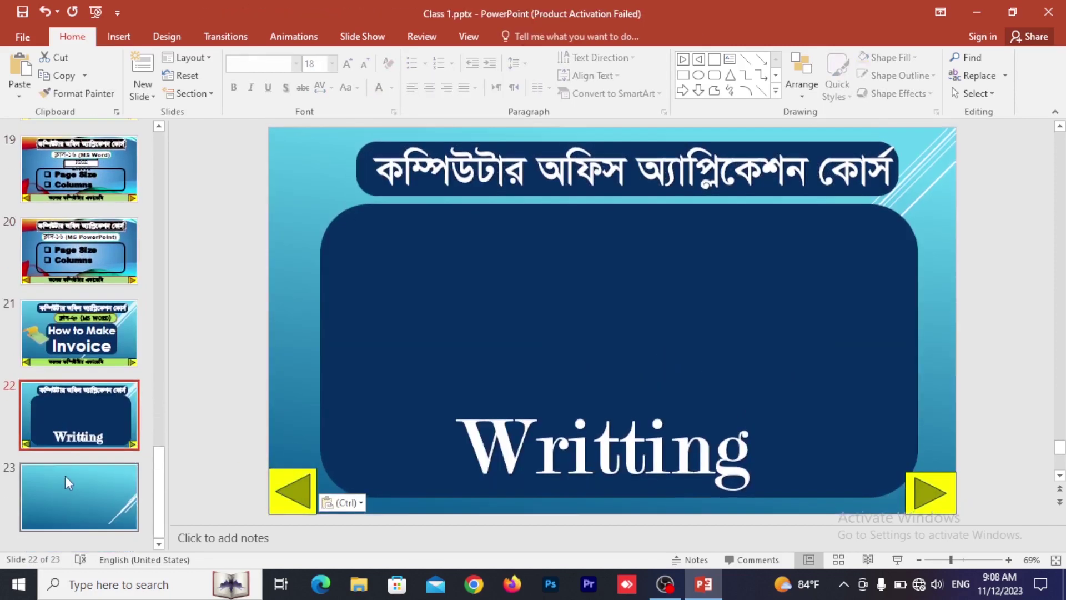
left_click(65, 482)
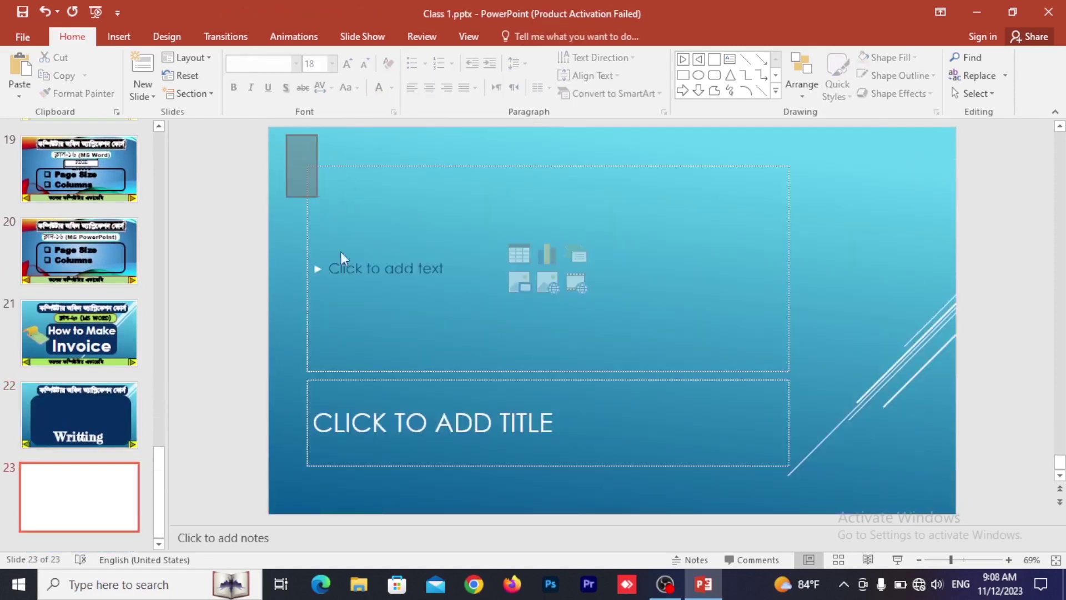
- Clear slide 23's empty placeholders and draw a centred Home action button linking to the First Slide
left_click_drag(317, 146, 827, 488)
key("Delete")
left_click(118, 37)
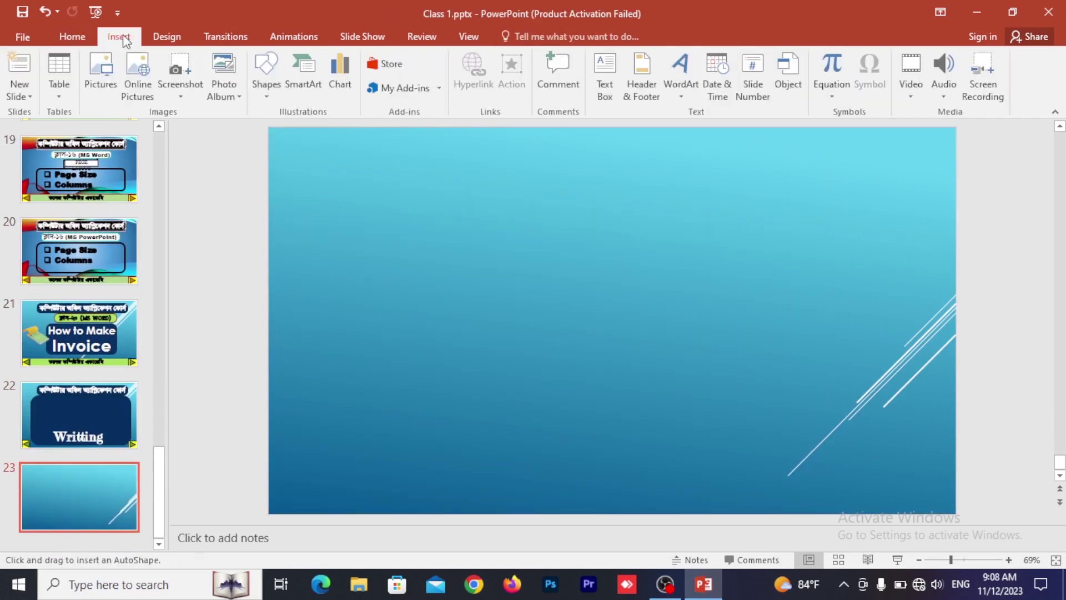
left_click(267, 78)
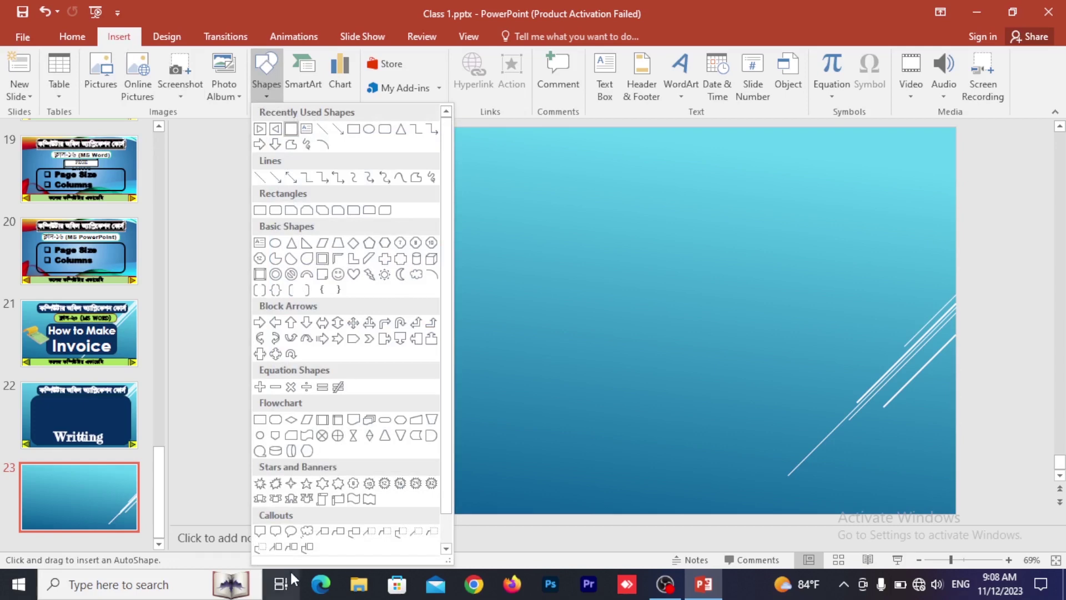
scroll(383, 471, "down", 2)
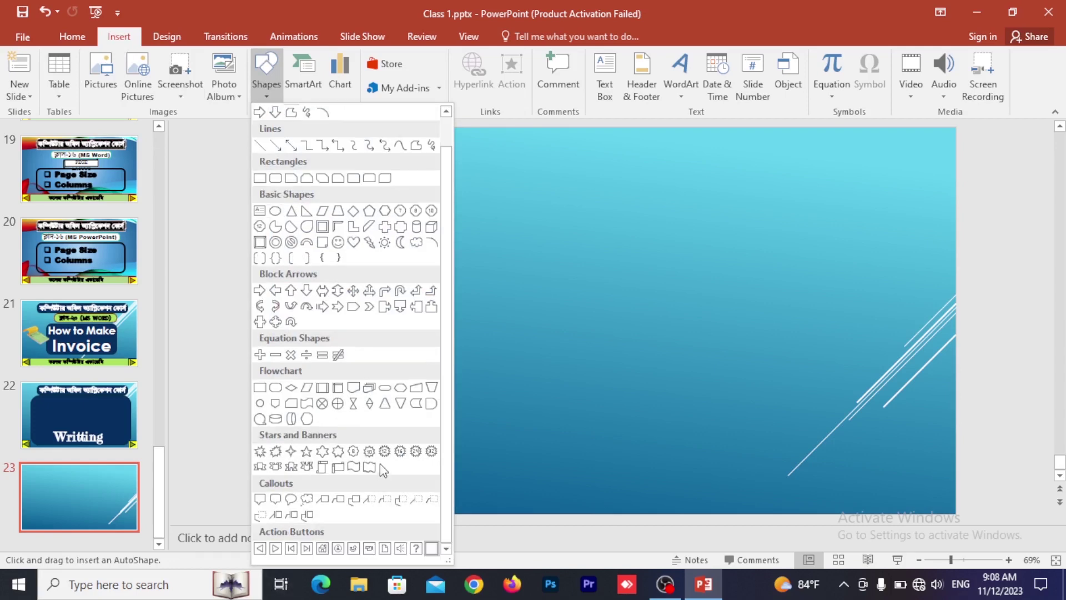
left_click(323, 549)
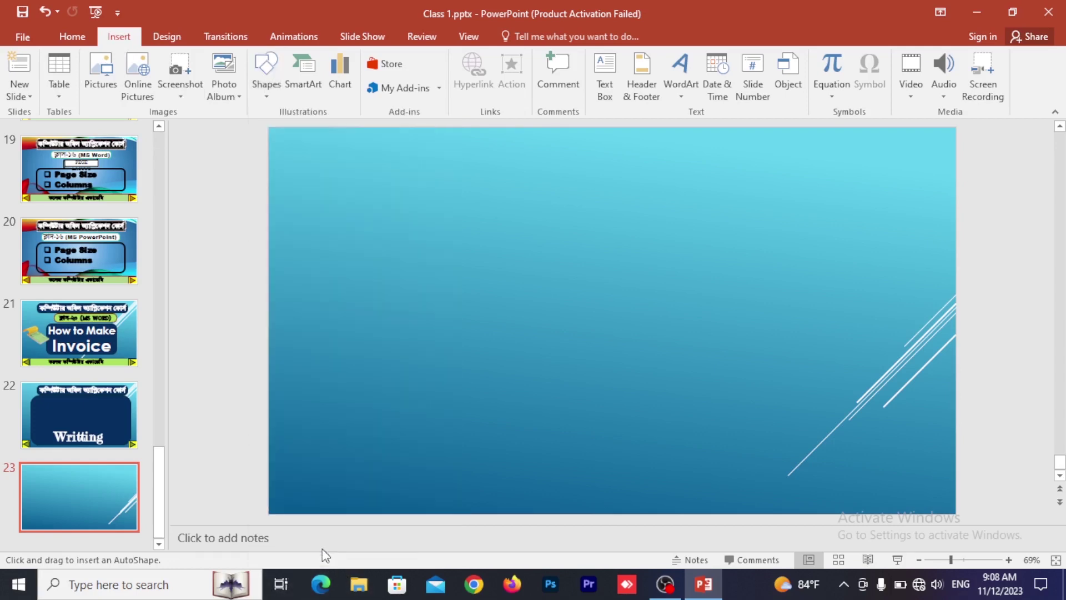
left_click_drag(514, 255, 667, 397)
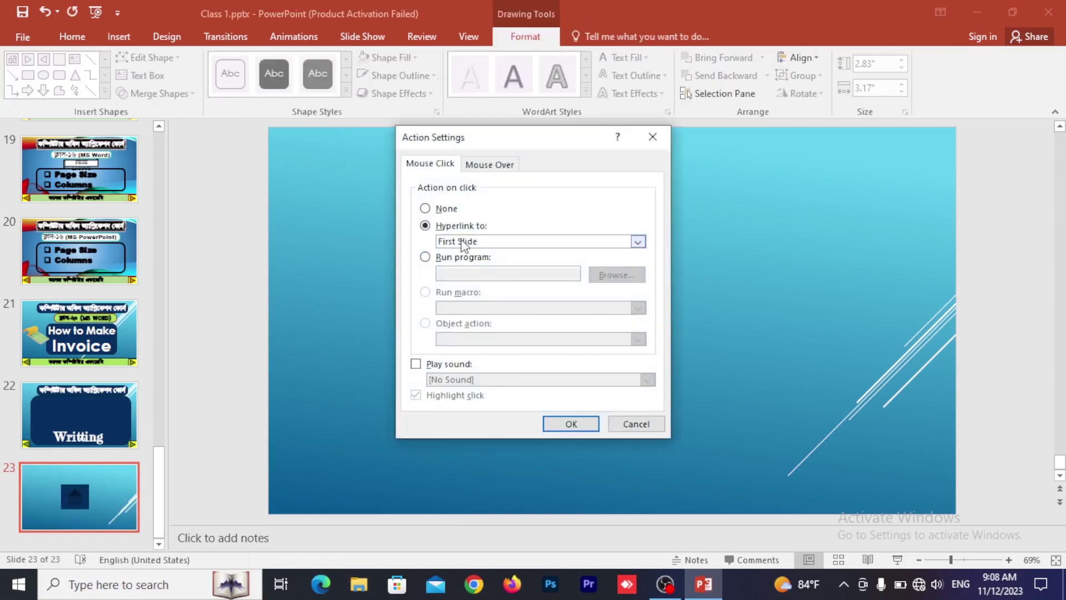
left_click(571, 424)
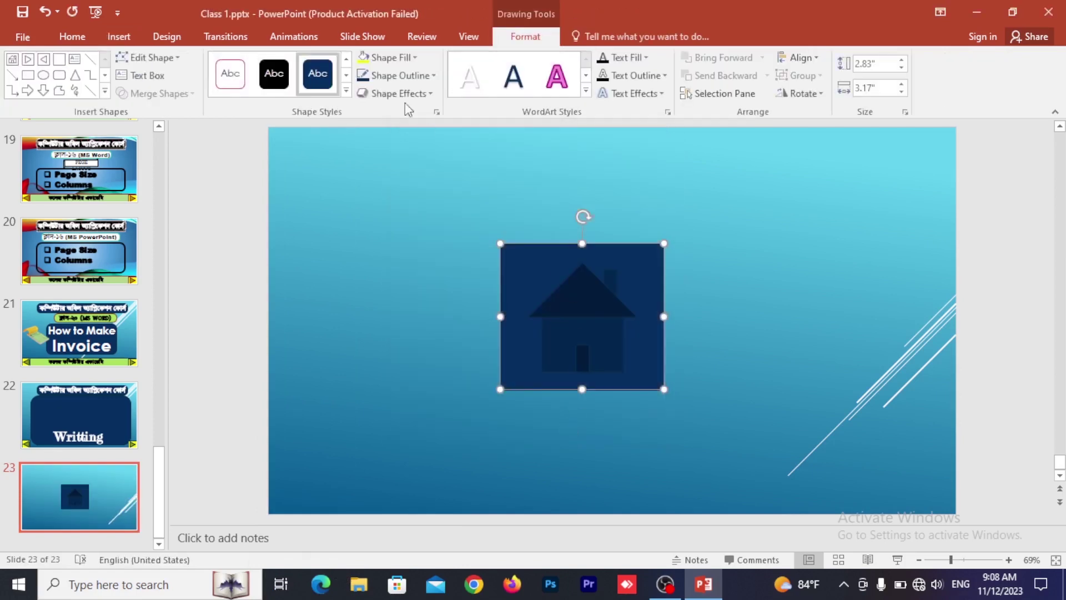
- Fill the house action button with a pinkish-red colour
left_click(388, 58)
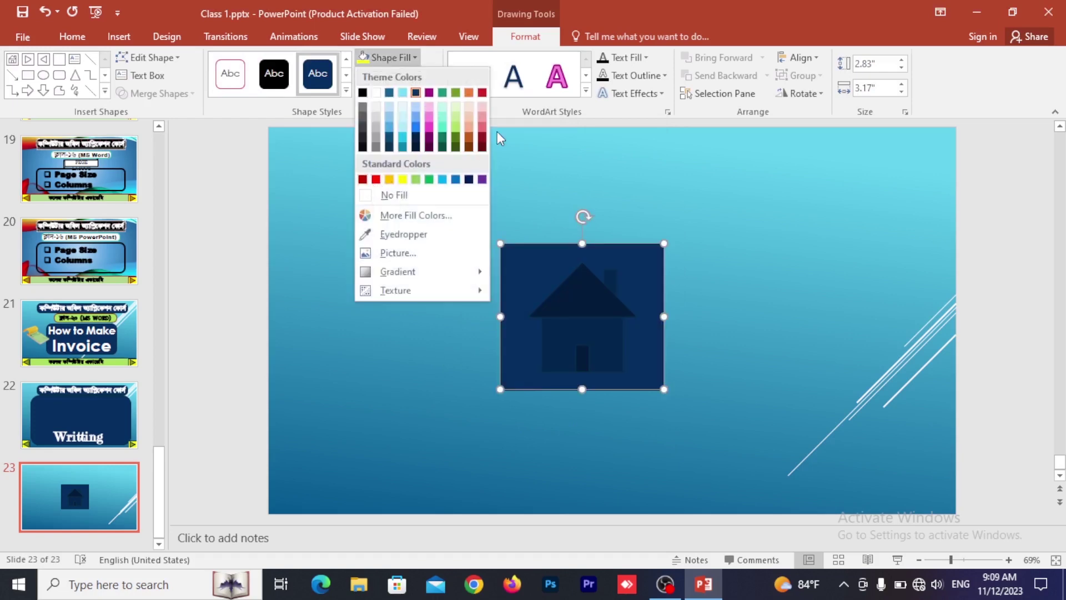
left_click(482, 131)
left_click(245, 238)
- Start the slide show from the Home Page and test the 2nd Slide and 1st Slide links
scroll(245, 238, "up", 3)
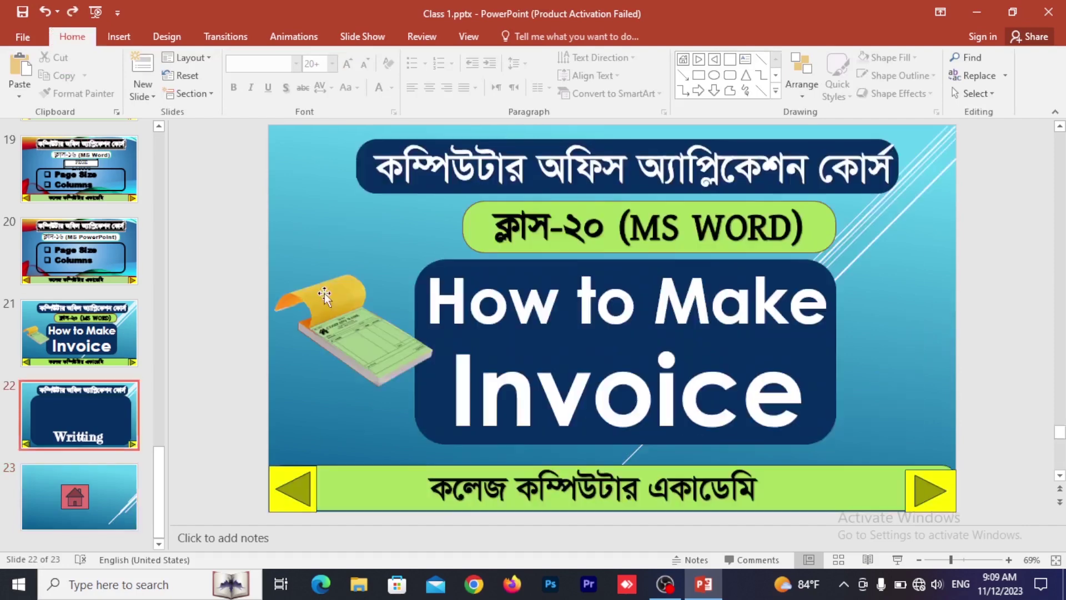
scroll(245, 238, "up", 2)
scroll(88, 304, "up", 5)
scroll(88, 305, "up", 4)
scroll(87, 304, "up", 4)
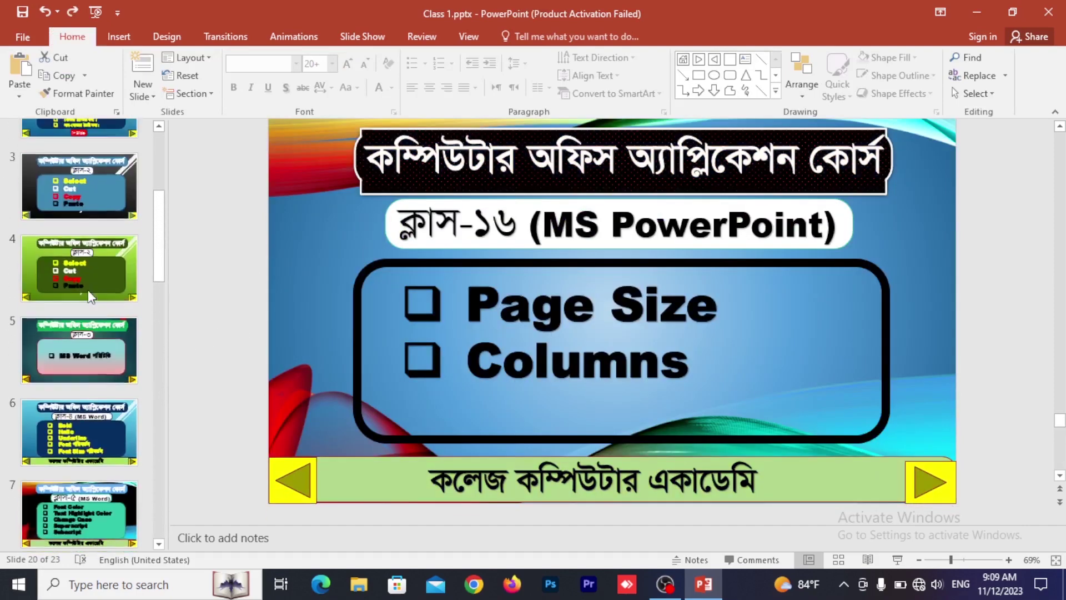
scroll(95, 266, "up", 5)
left_click(116, 148)
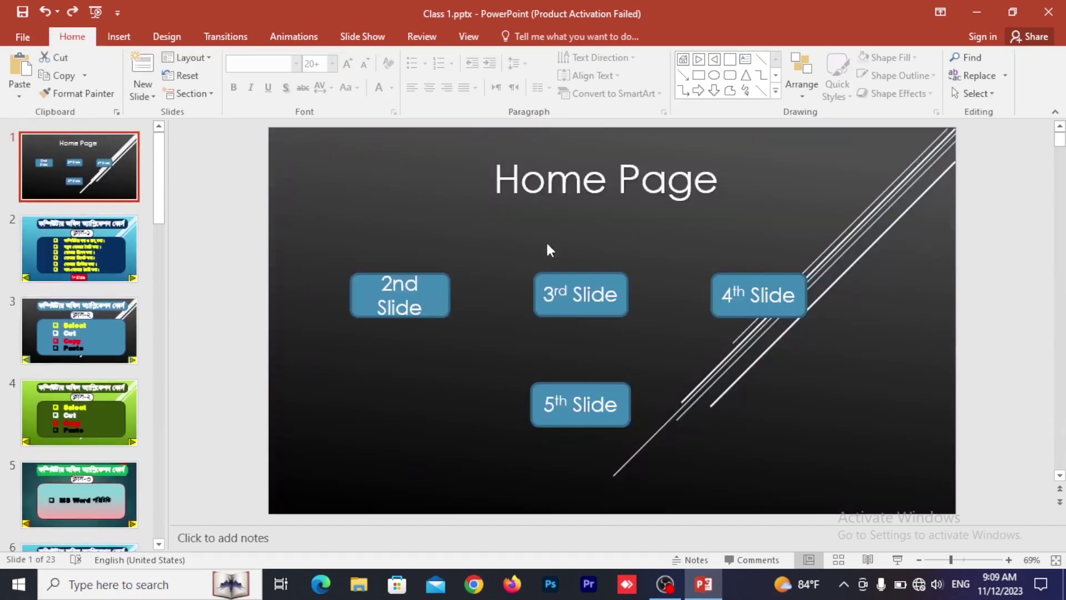
key("F5")
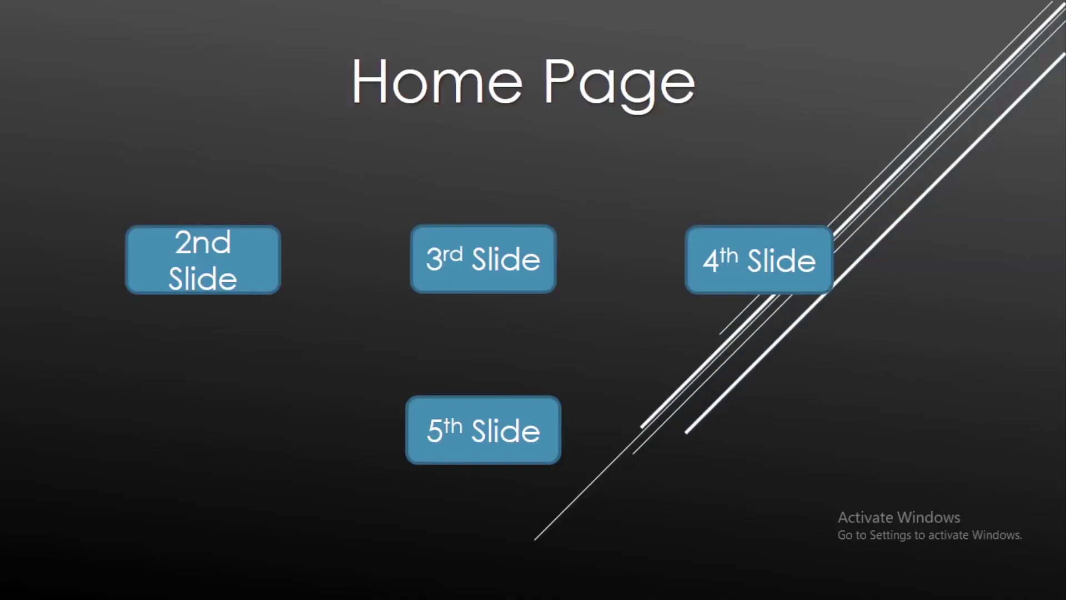
left_click(220, 277)
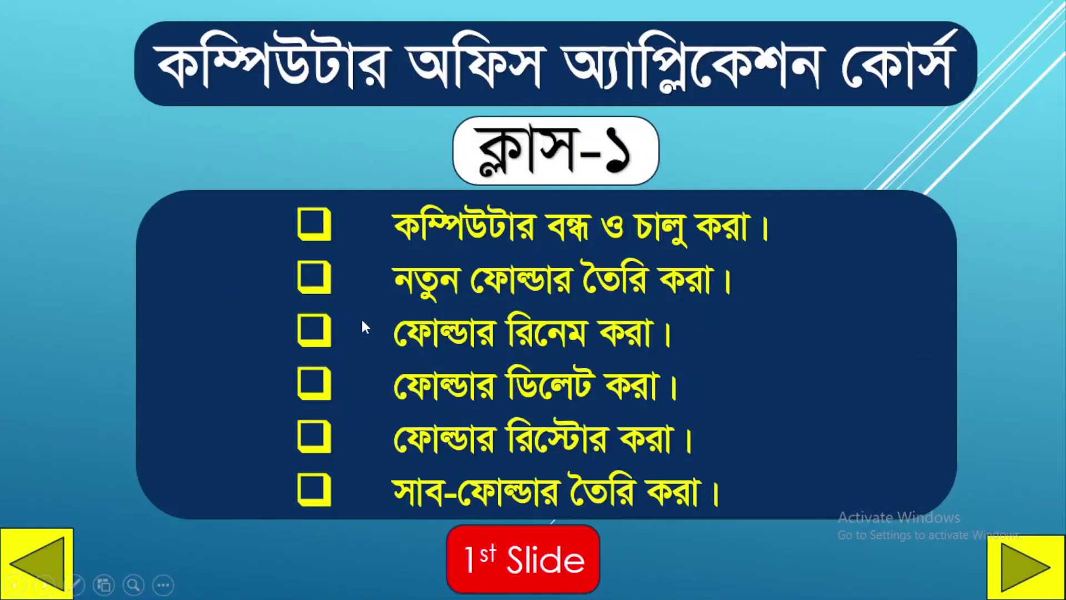
left_click(522, 543)
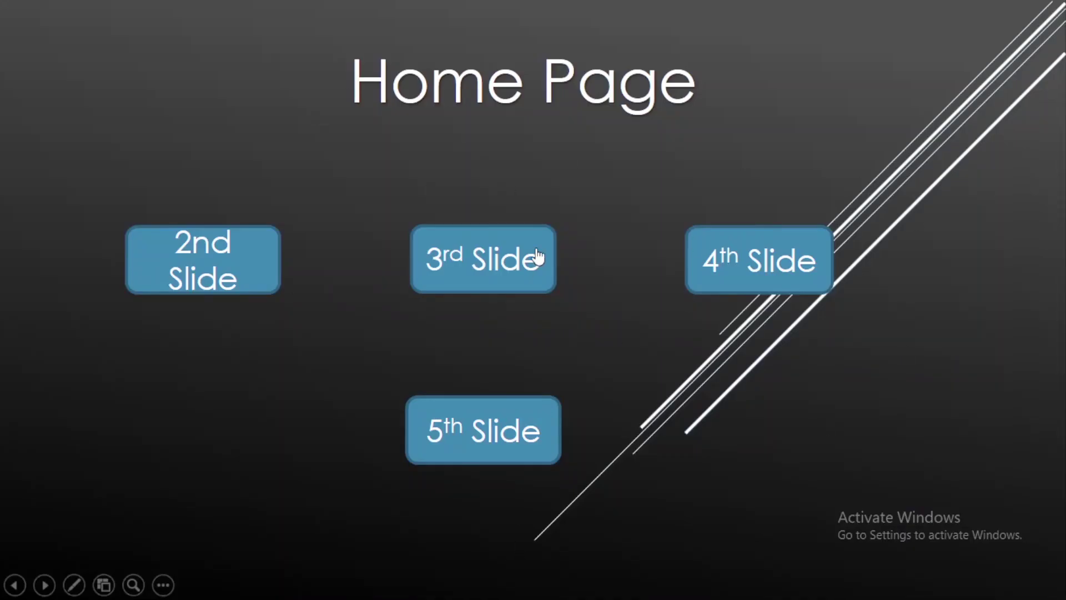
- Test the 3rd Slide link, the yellow forward and back arrows, and return via 1st Slide
left_click(525, 261)
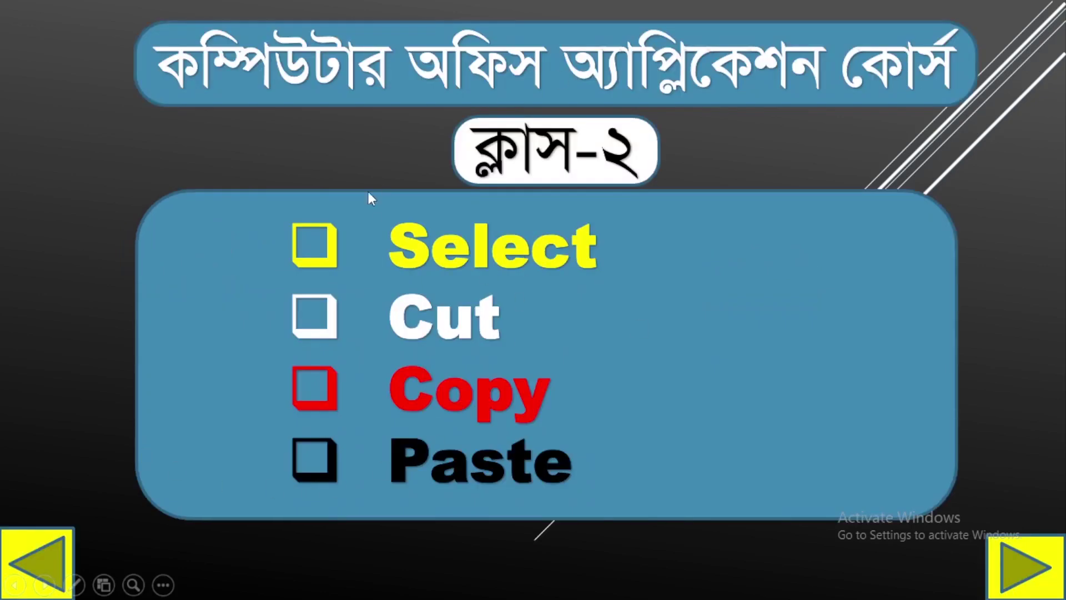
left_click(44, 570)
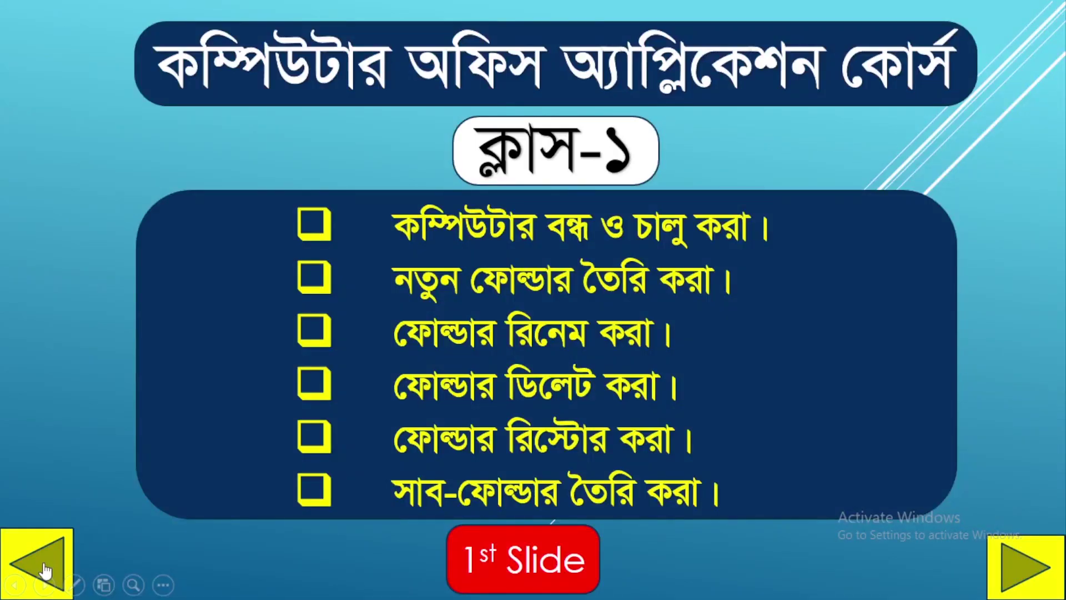
left_click(1025, 572)
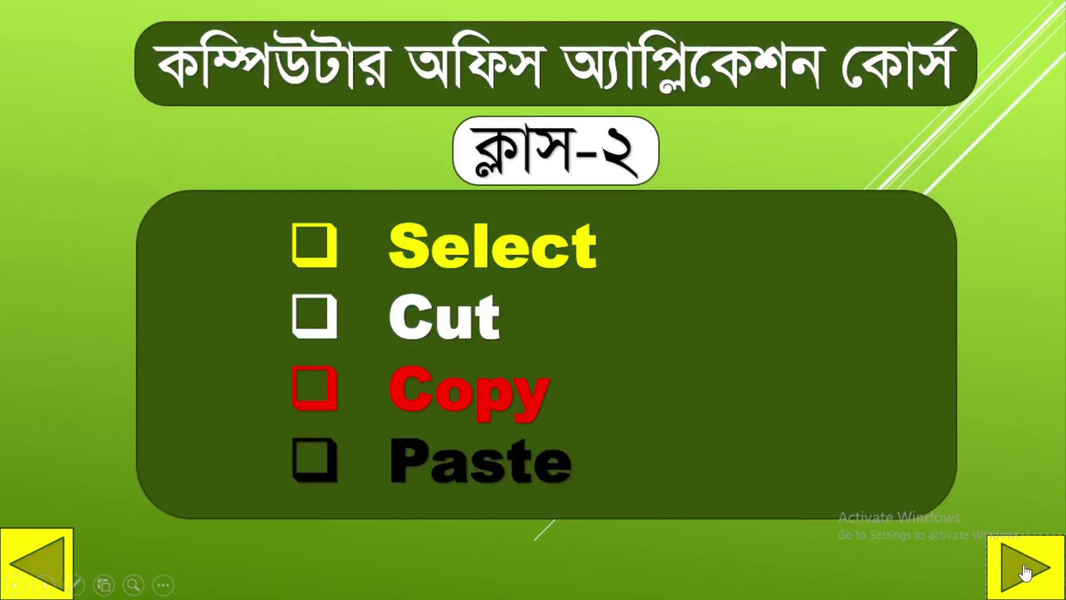
left_click(1025, 572)
left_click(1026, 572)
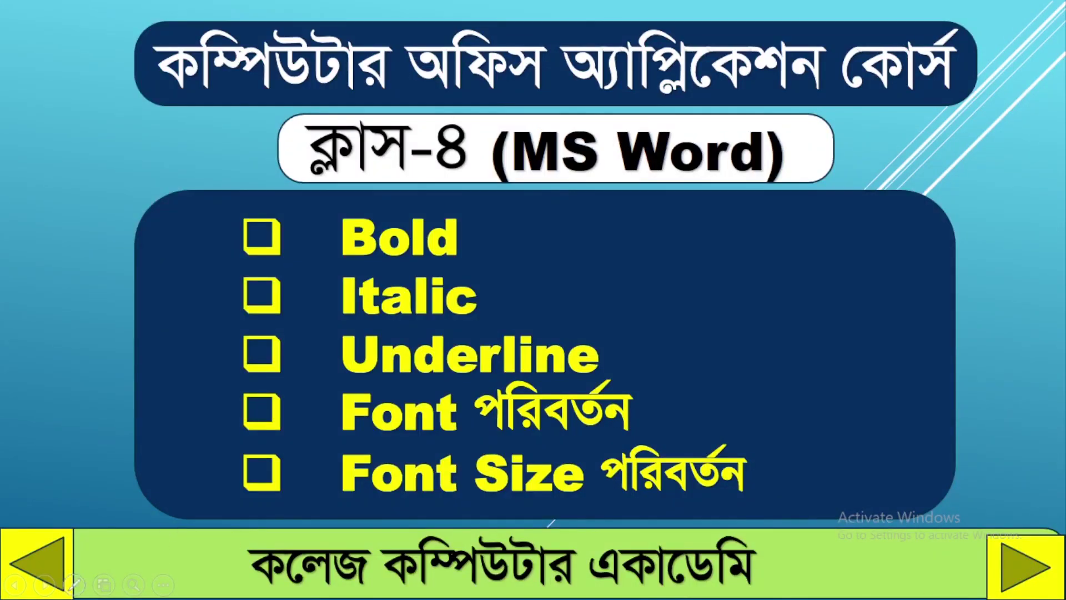
left_click(40, 577)
left_click(41, 577)
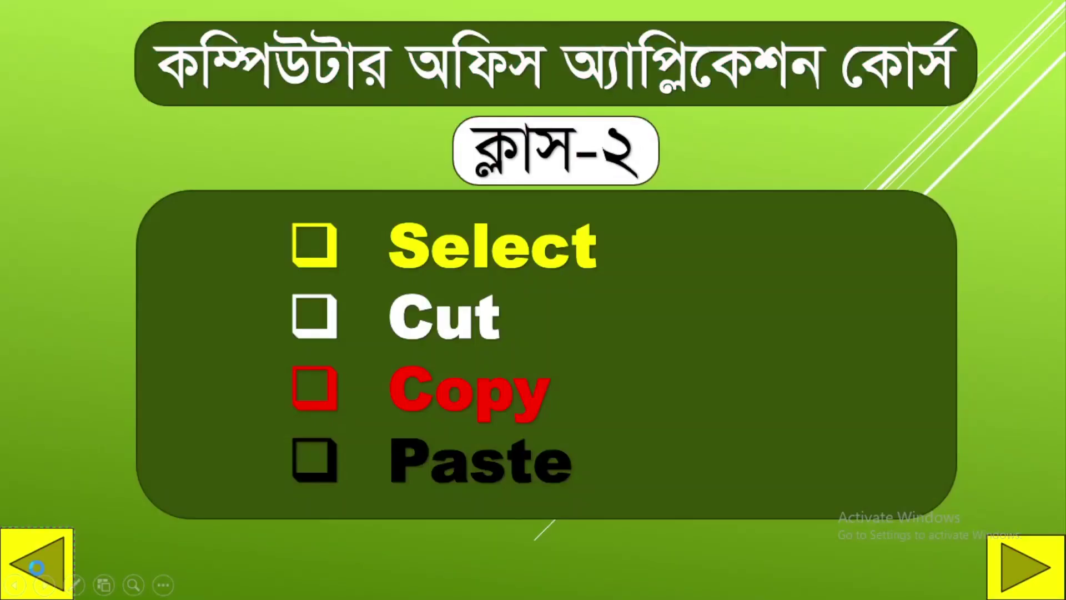
left_click(40, 576)
left_click(542, 572)
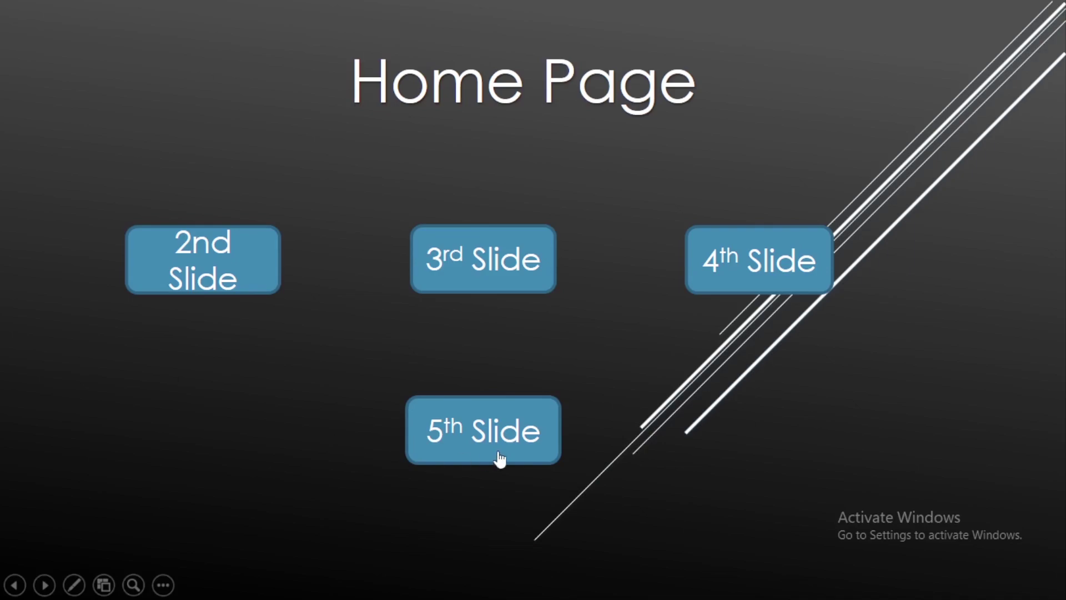
- Follow the 5th Slide link and advance with the forward arrows to the last slide
left_click(483, 431)
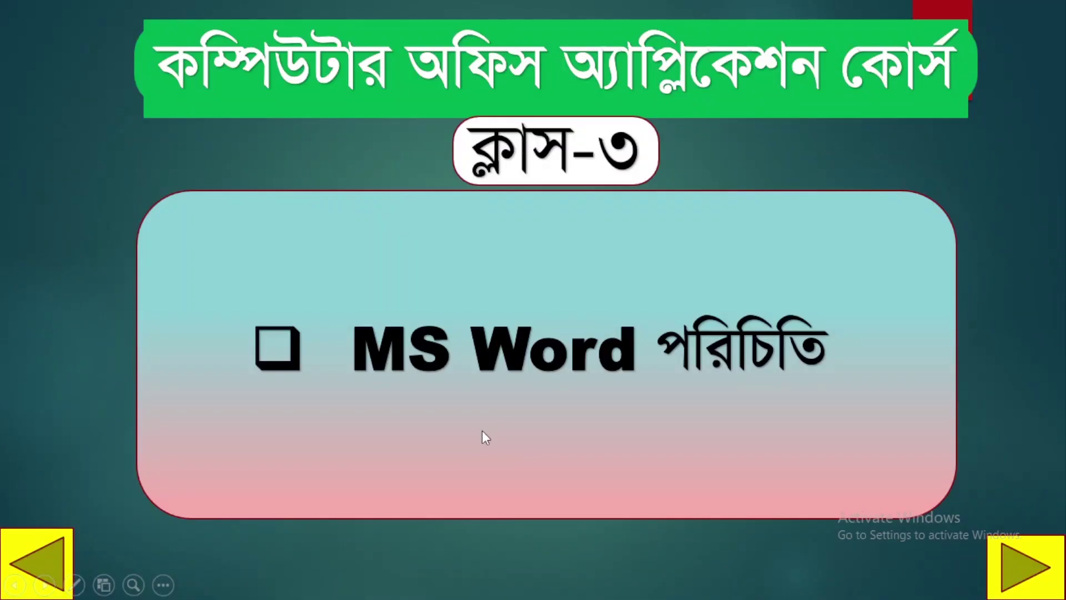
left_click(1038, 572)
left_click(1041, 574)
left_click(1043, 575)
left_click(1042, 575)
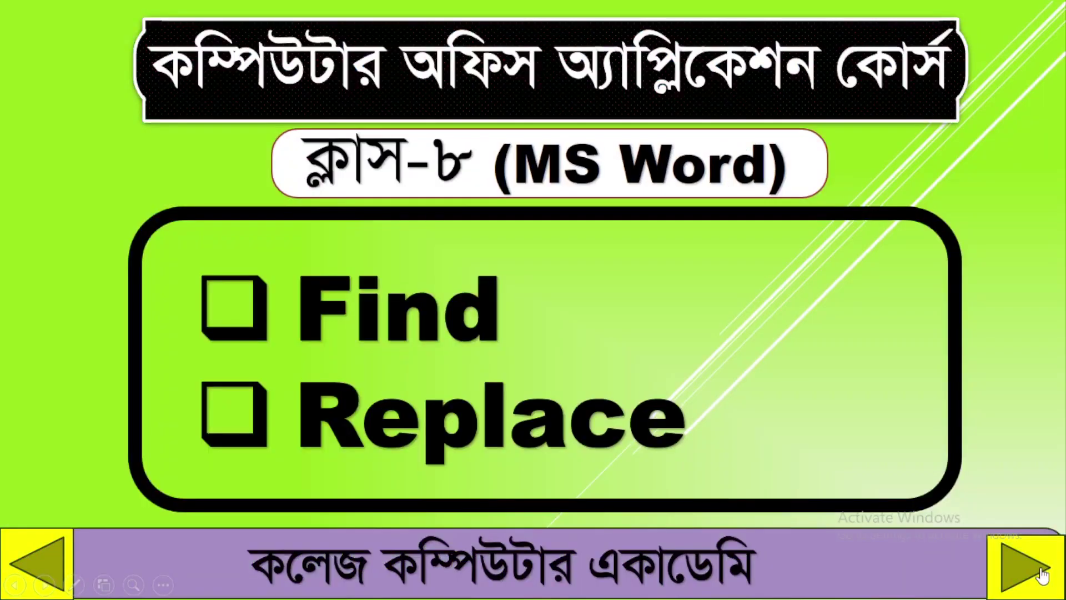
left_click(1042, 574)
left_click(1042, 575)
left_click(1042, 575)
left_click(1042, 574)
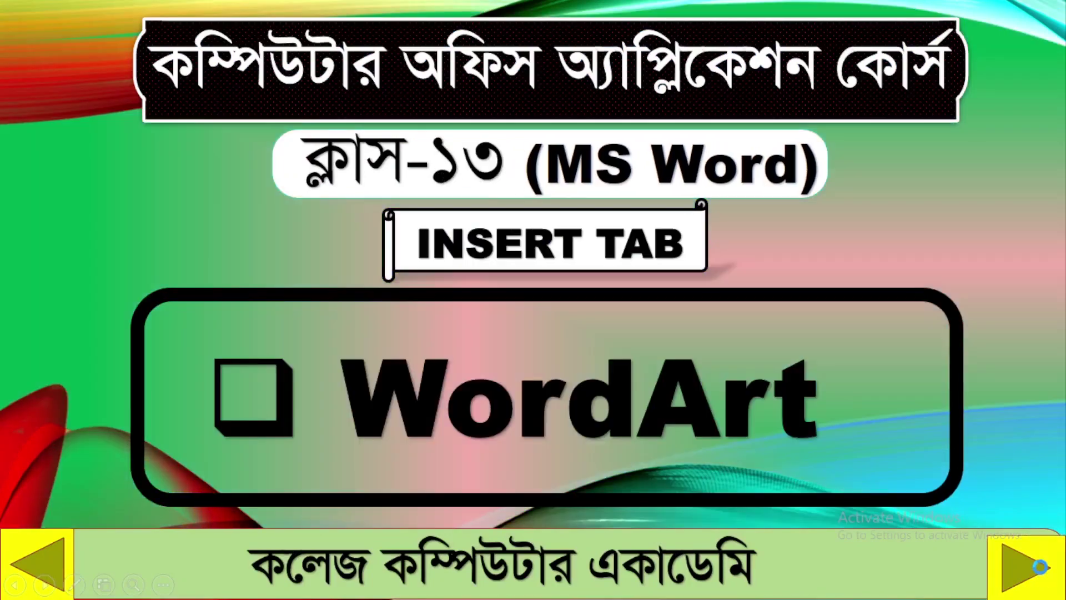
left_click(1042, 575)
left_click(1042, 575)
left_click(1041, 570)
left_click(1041, 569)
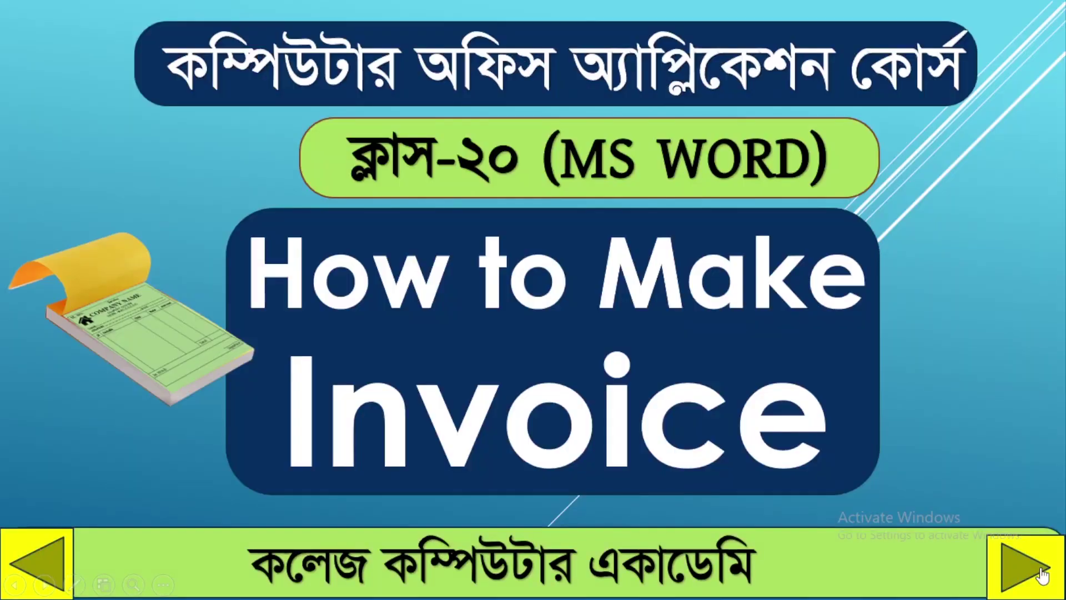
left_click(1041, 569)
left_click(1041, 568)
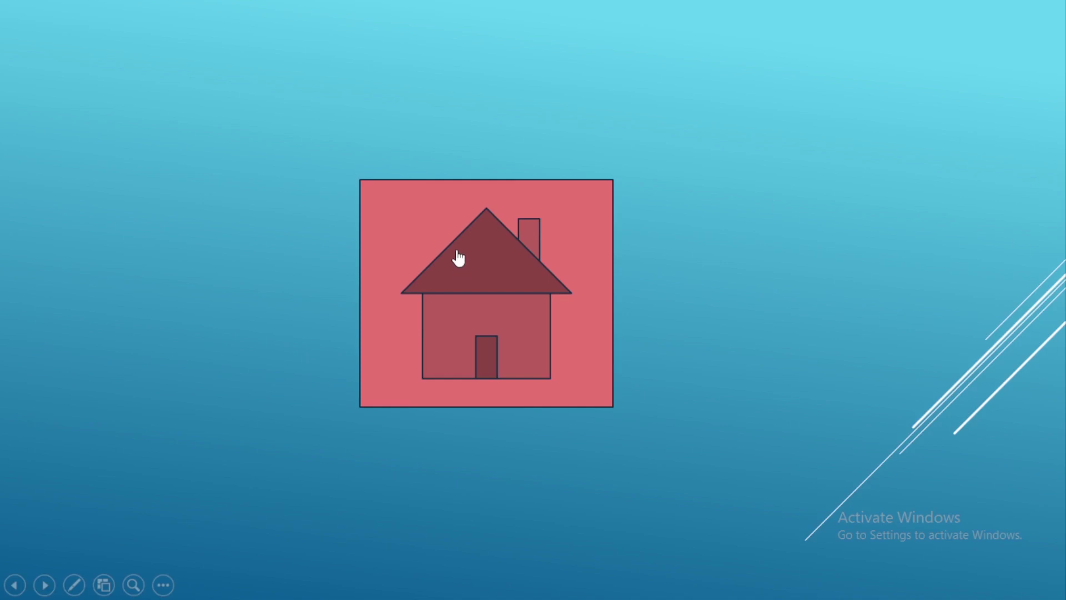
- Use the red house button on the final slide to jump back to the Home Page
left_click(467, 281)
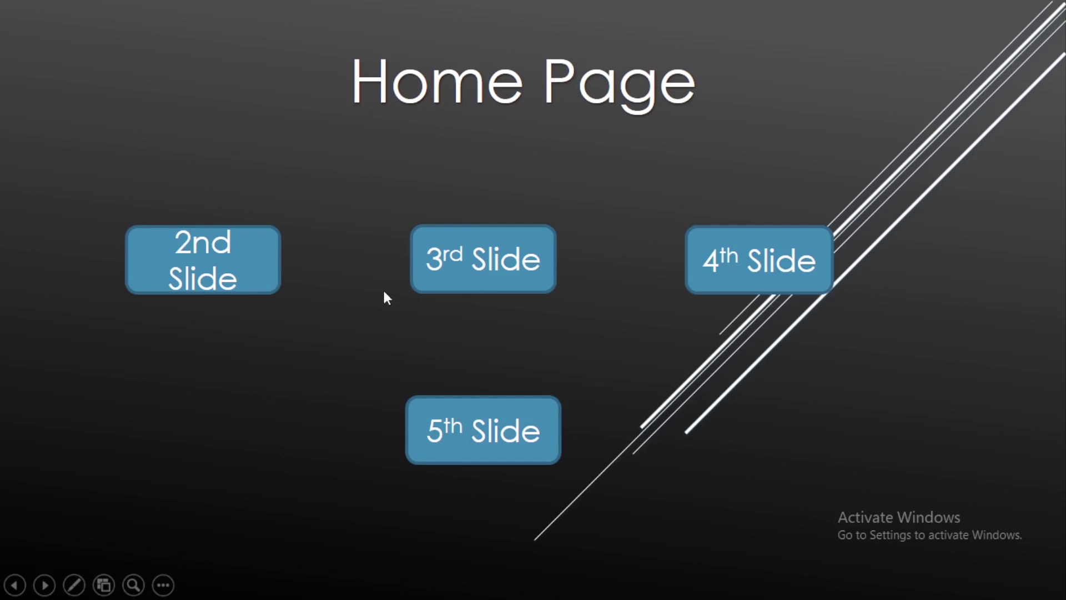
- End the slide show and nudge the Home Page's 2nd Slide box slightly left
key("Escape")
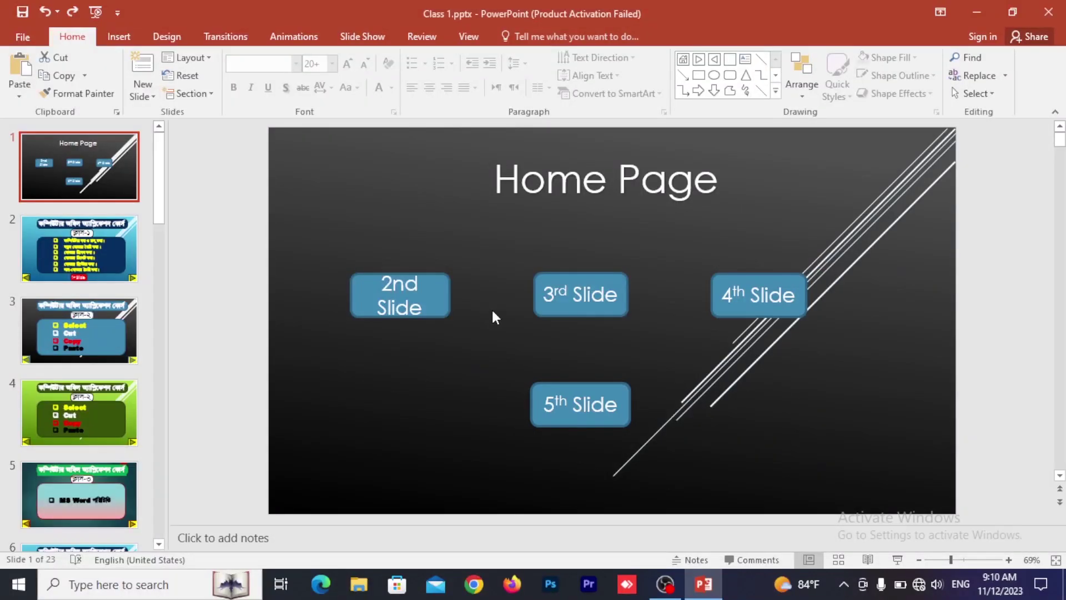
left_click(416, 307)
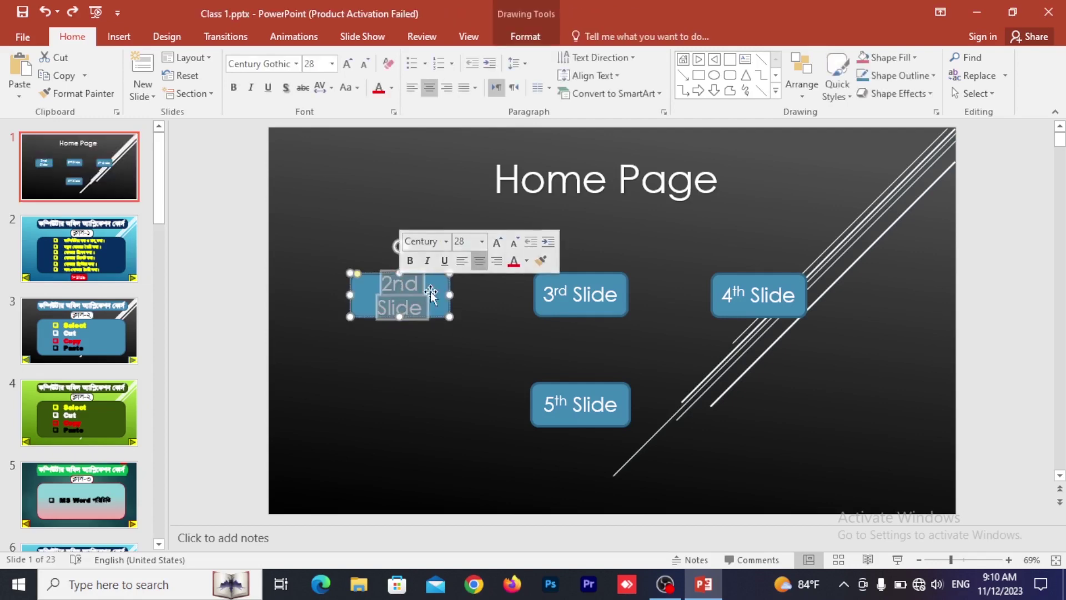
left_click_drag(438, 279, 429, 271)
scroll(28, 331, "down", 4)
scroll(36, 345, "down", 4)
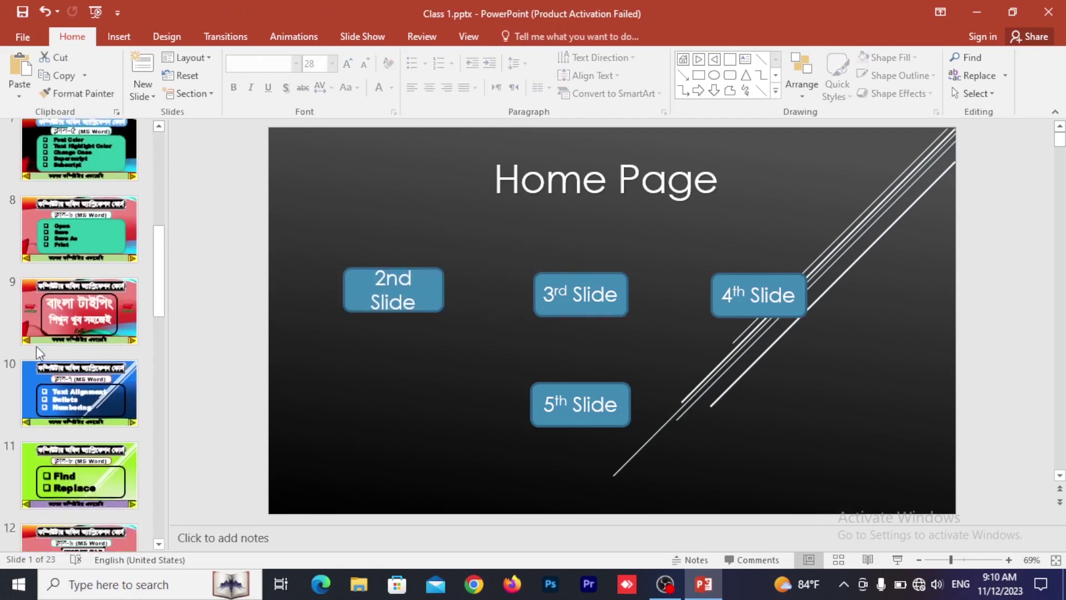
scroll(36, 345, "down", 3)
scroll(280, 433, "down", 3)
scroll(280, 434, "down", 1)
scroll(73, 428, "up", 5)
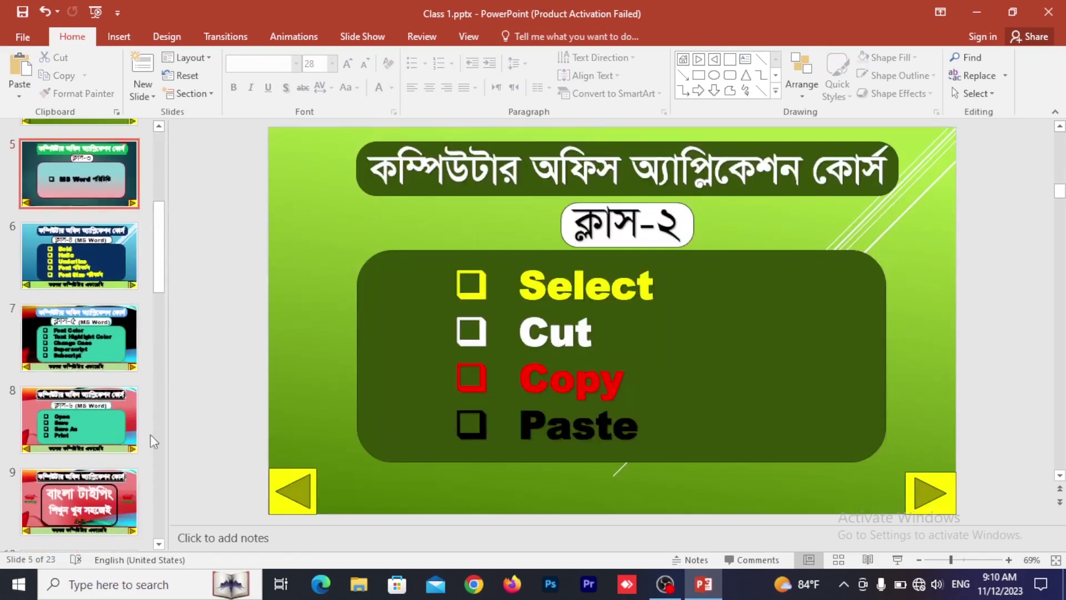
left_click(68, 166)
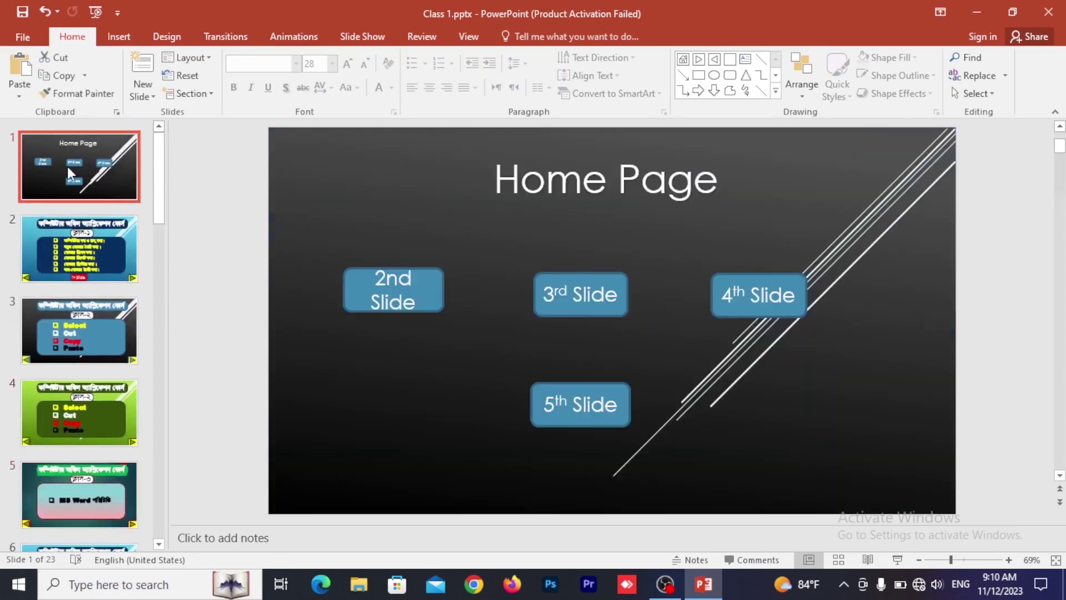